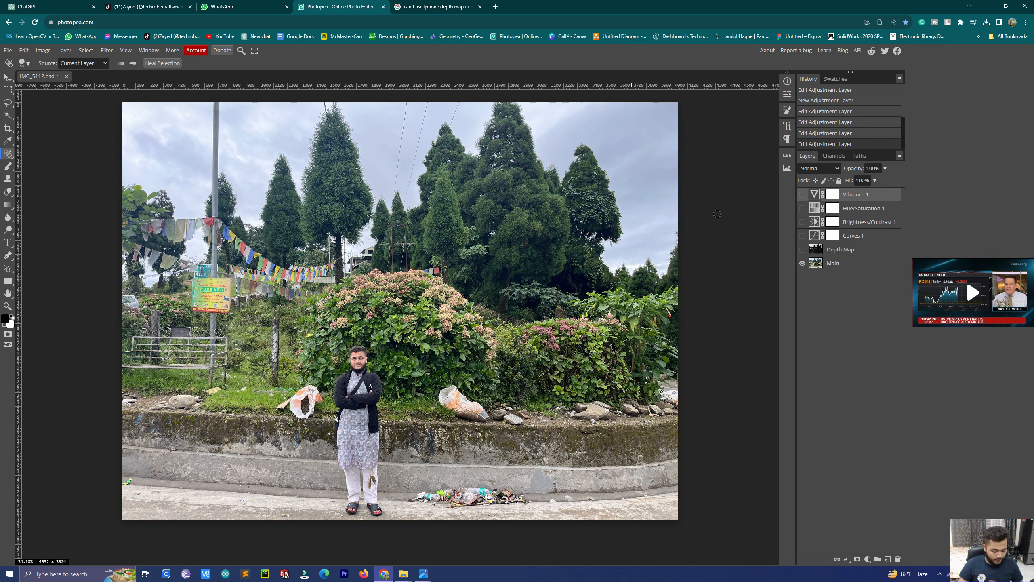
Step: Turn on the visibility of the Curves, Brightness/Contrast, Hue/Saturation and Vibrance adjustment layers
key("v")
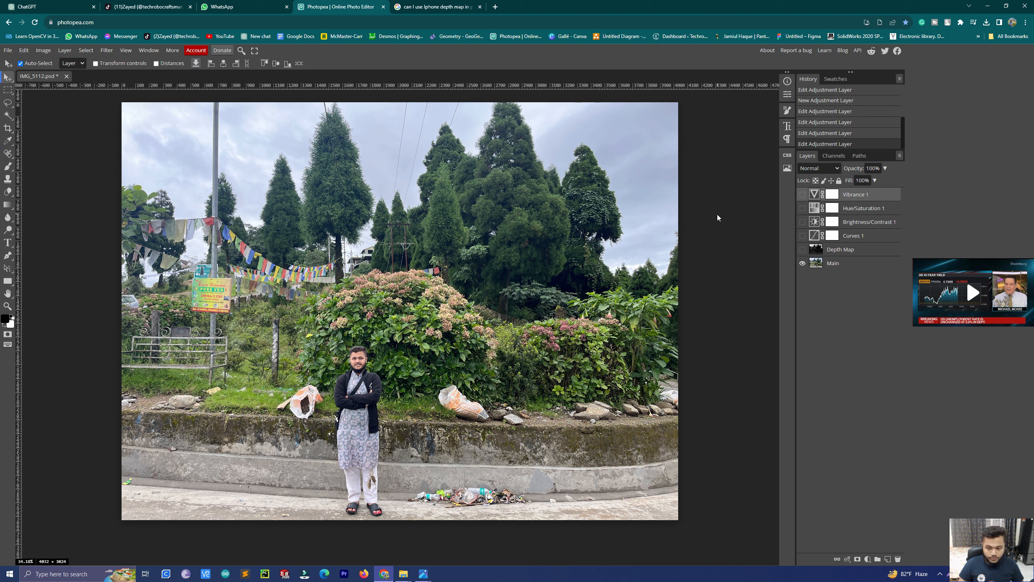
left_click(803, 238)
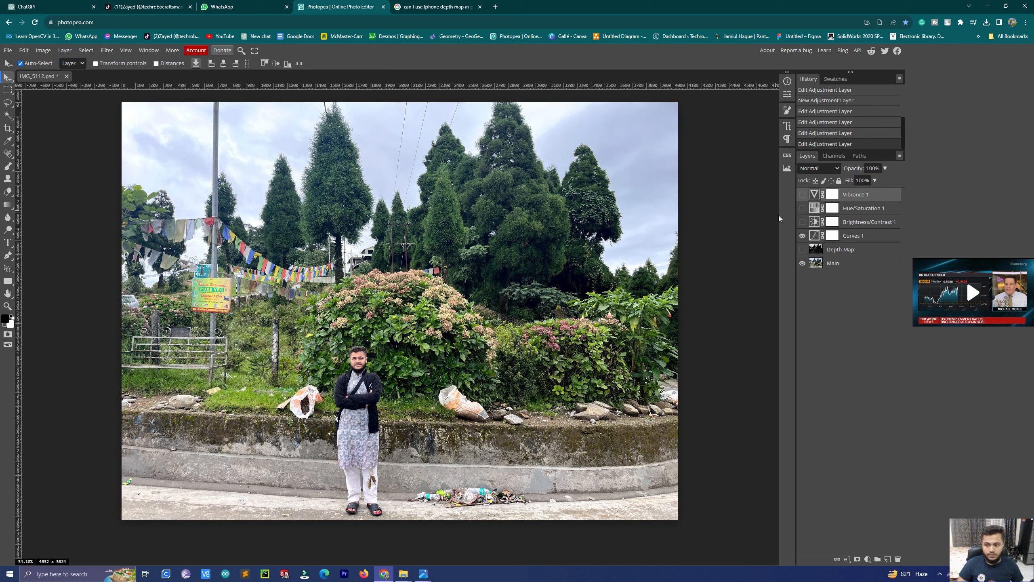
left_click(802, 223)
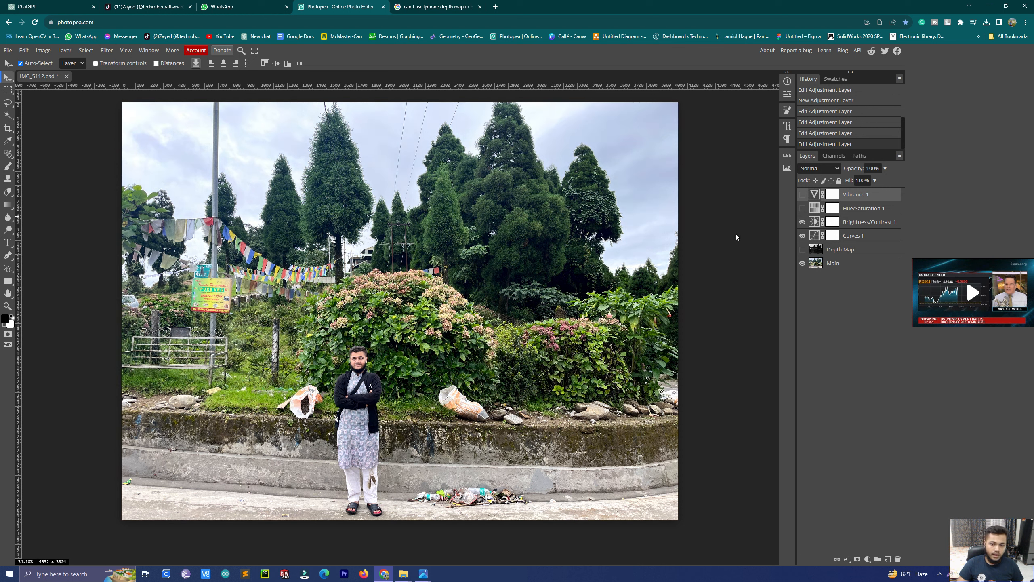
left_click(803, 209)
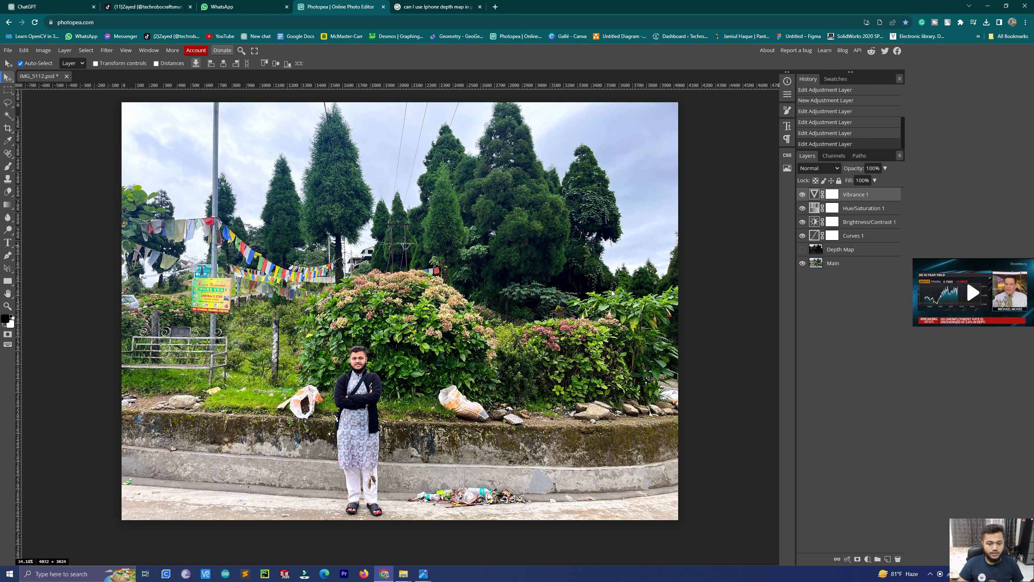
Step: Group the four adjustment layers into a folder and toggle its visibility to compare the photo with and without the adjustments
left_click(847, 238, "shift")
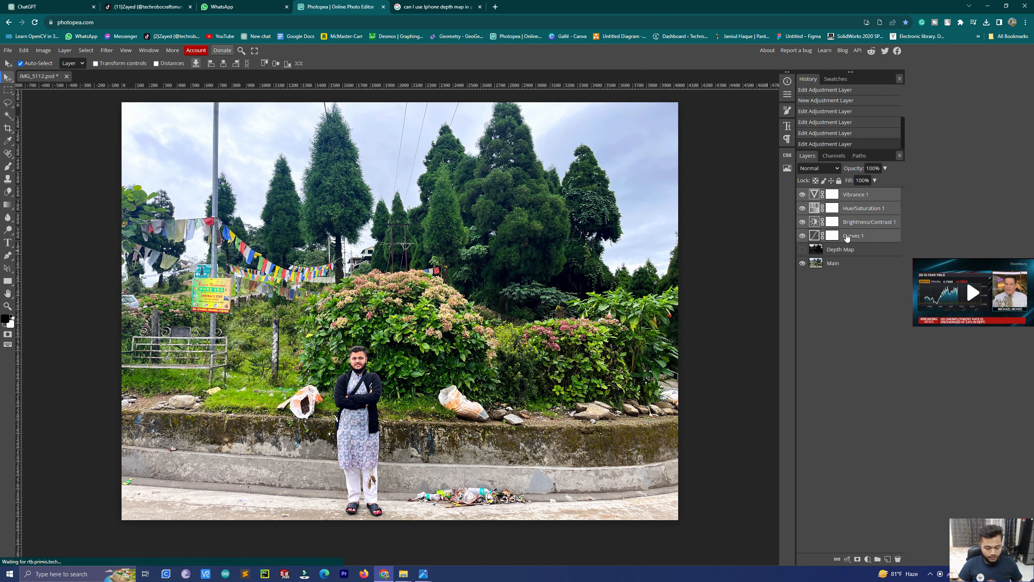
key("ctrl+g")
left_click(802, 193)
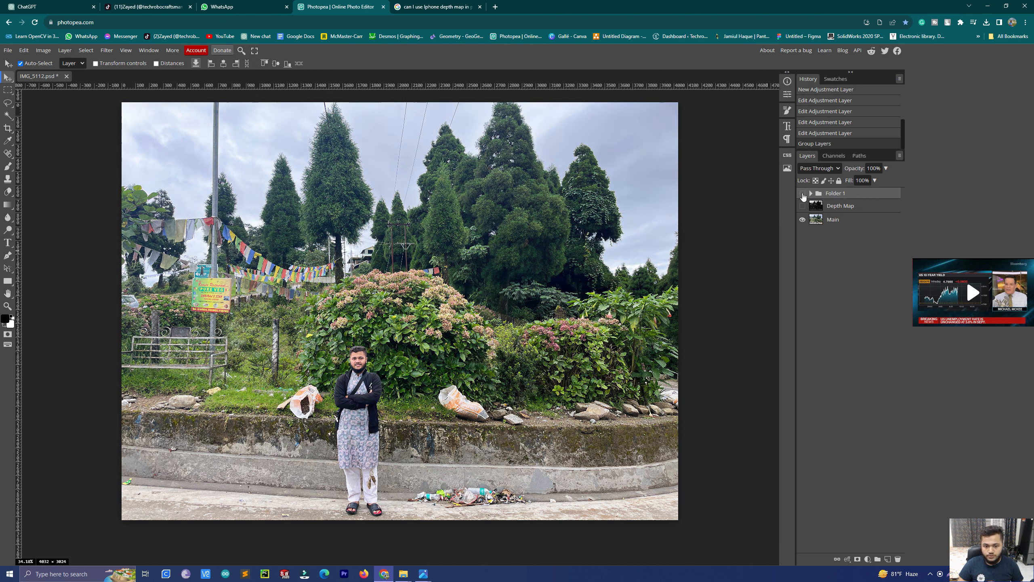
left_click(802, 194)
left_click(802, 194)
left_click(803, 194)
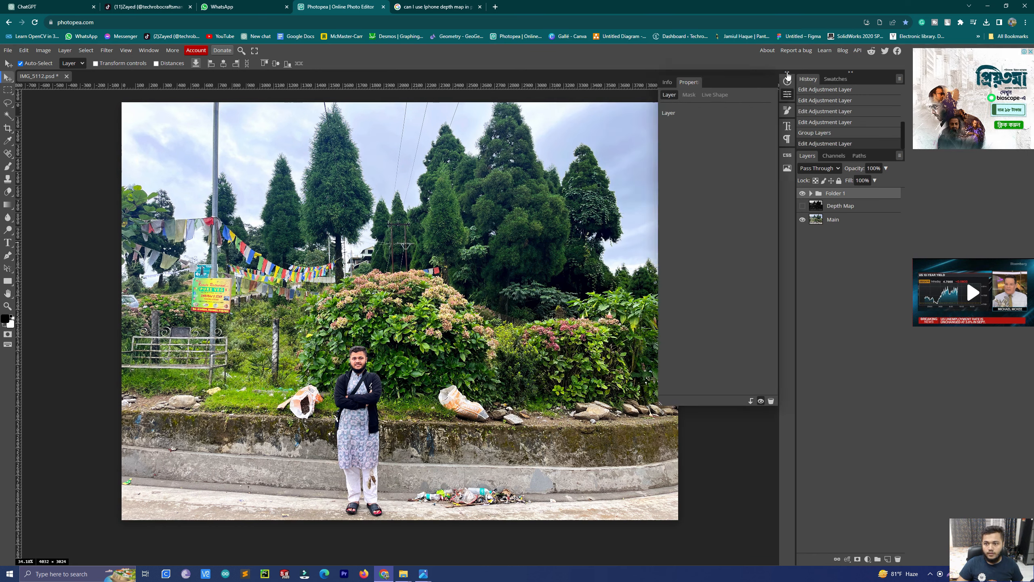
left_click(787, 72)
left_click(735, 73)
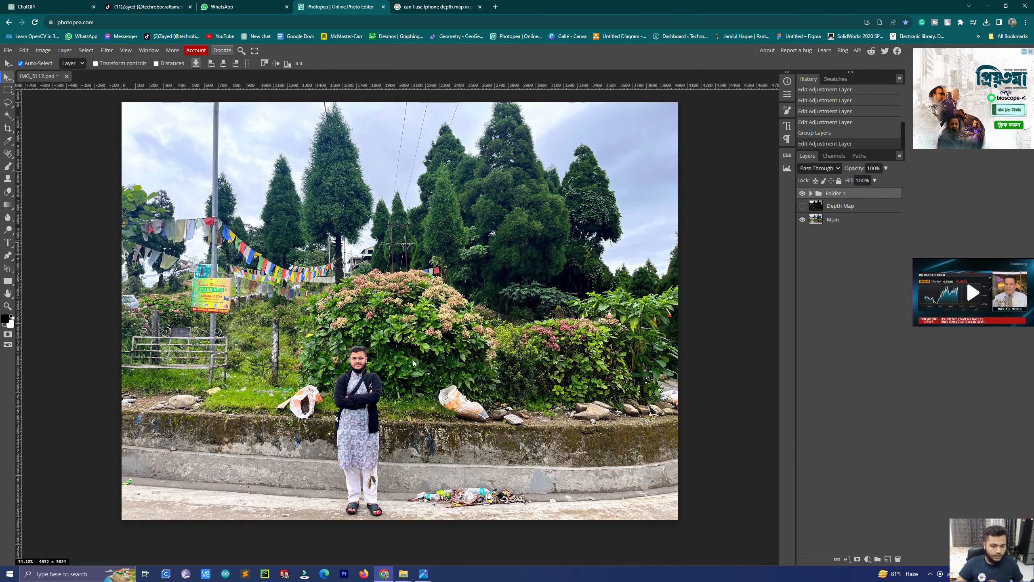
Step: Choose the Spot Healing Brush and reduce its brush size to suit the brown stain on the man's white trousers
scroll(354, 441, "up", 3)
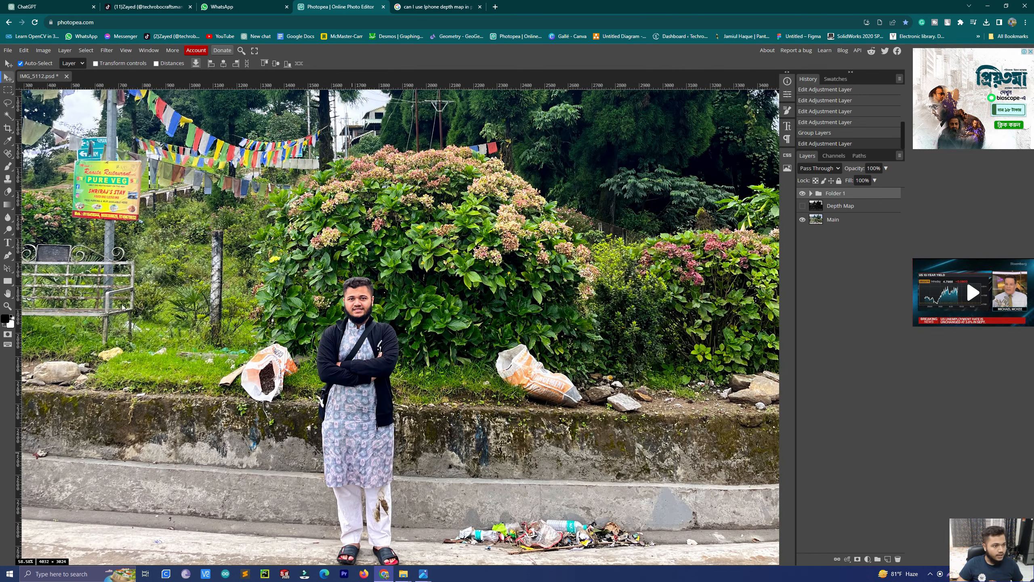
right_click(11, 157)
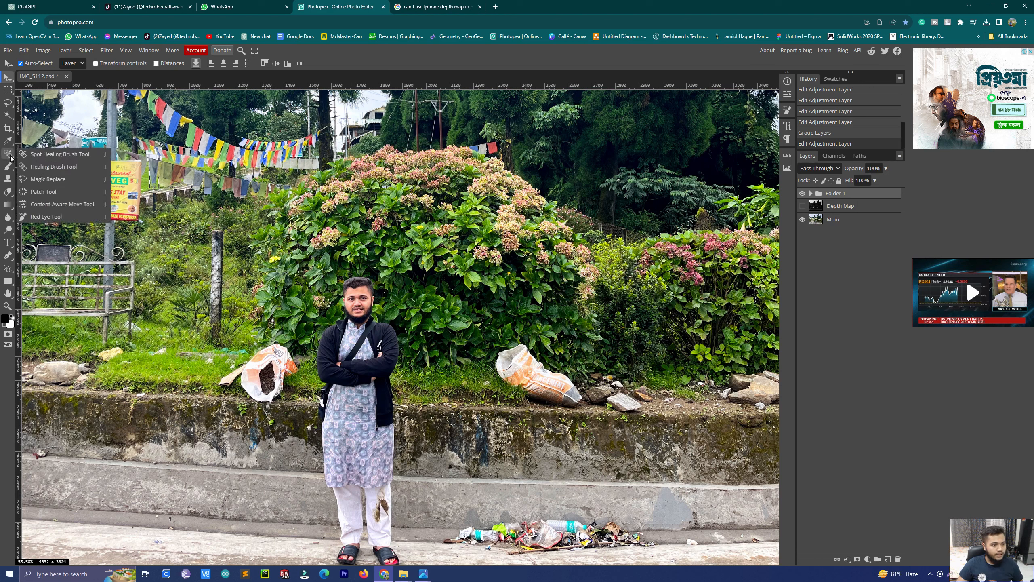
left_click(60, 155)
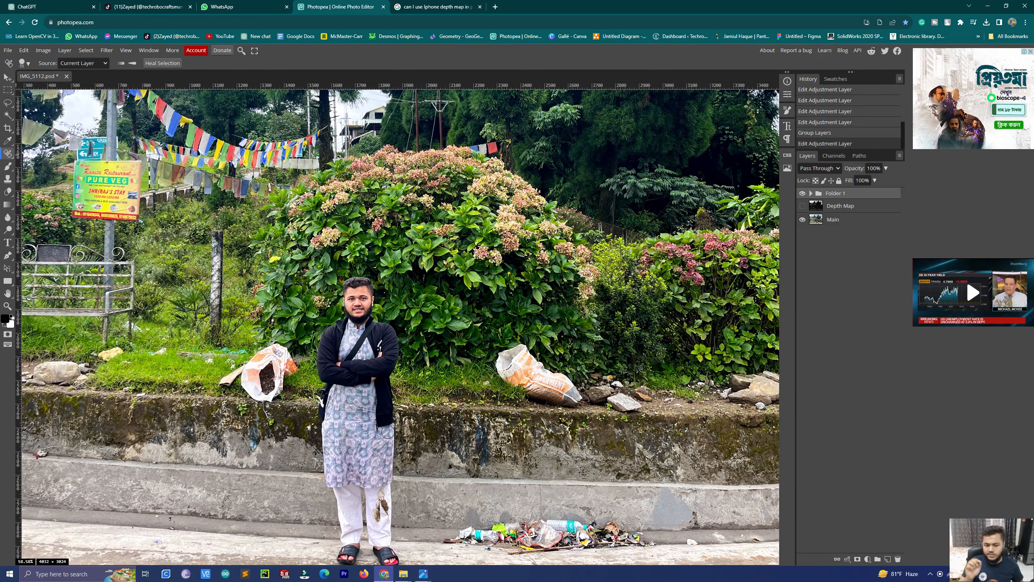
scroll(387, 432, "down", 2)
scroll(391, 432, "down", 1)
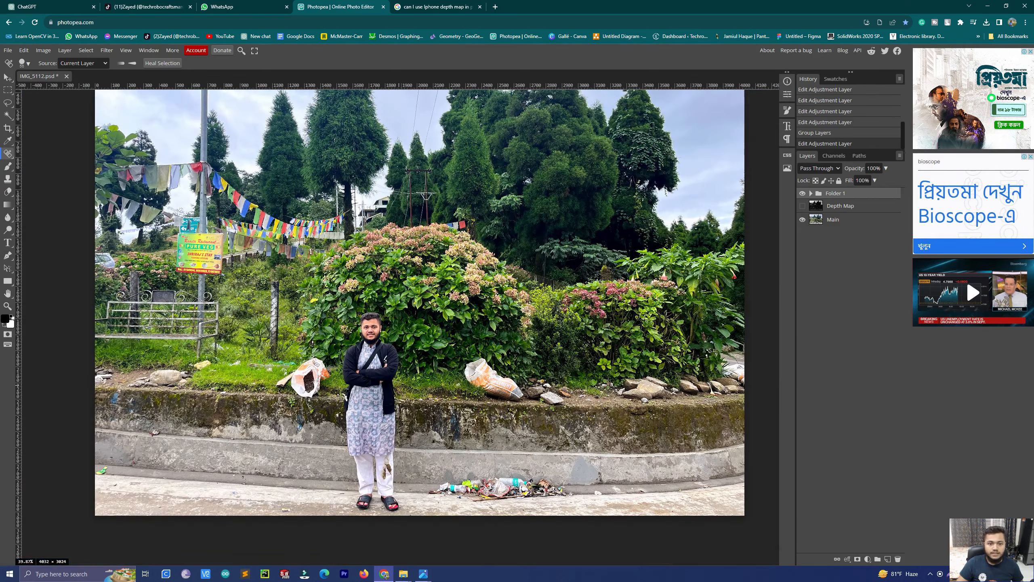
scroll(377, 455, "up", 7)
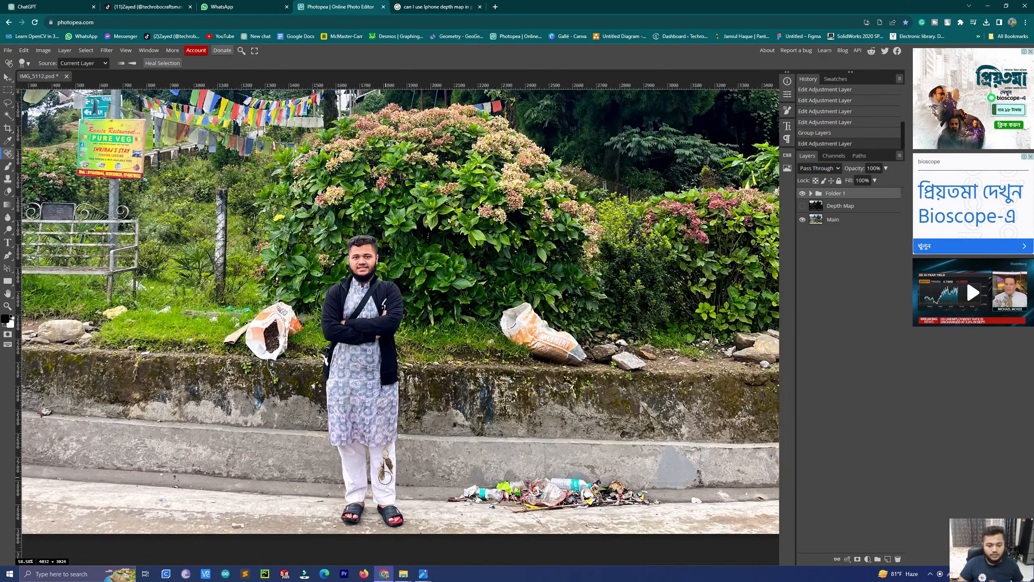
scroll(377, 455, "up", 1)
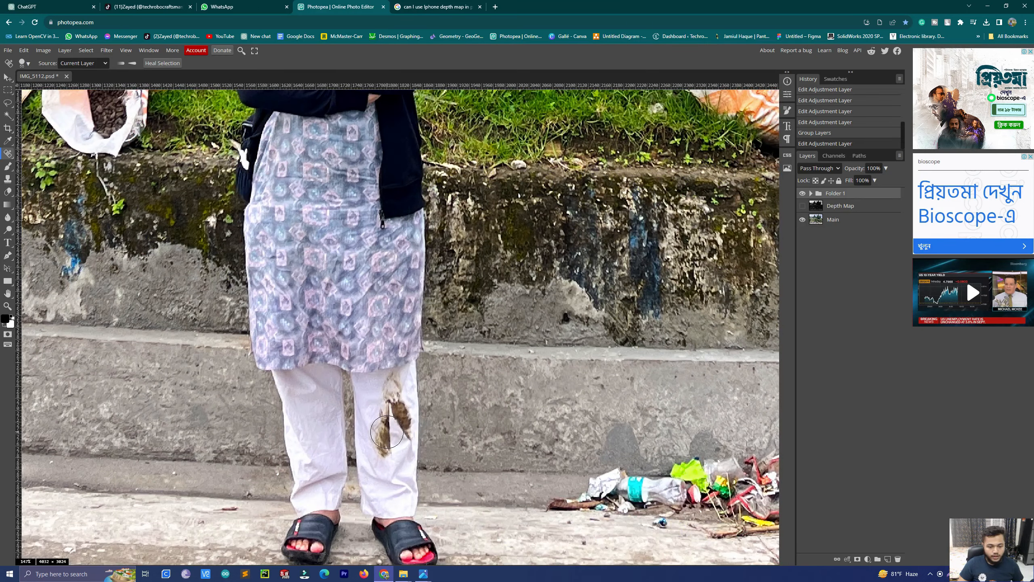
scroll(381, 438, "up", 1)
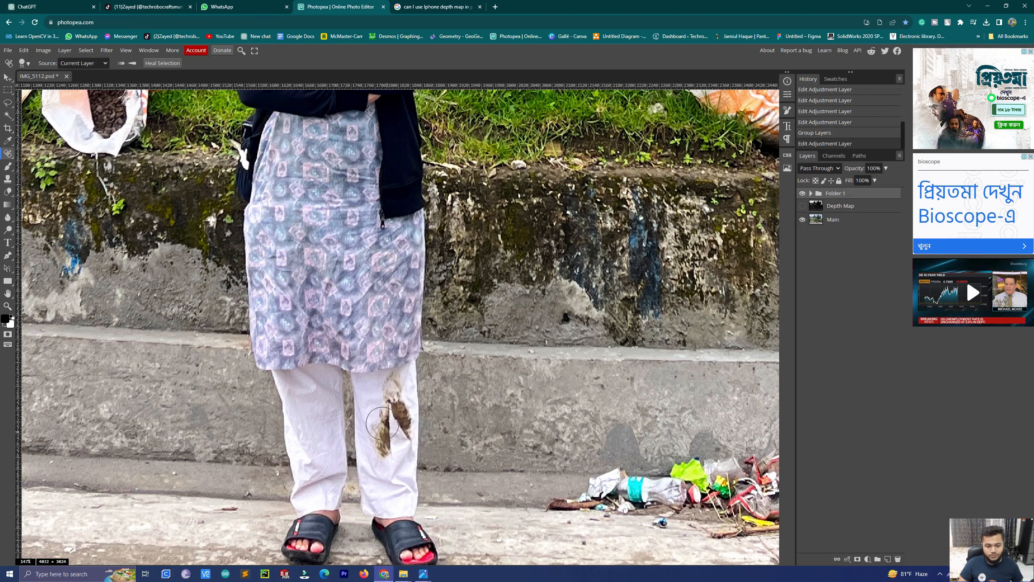
right_click(382, 427, "alt")
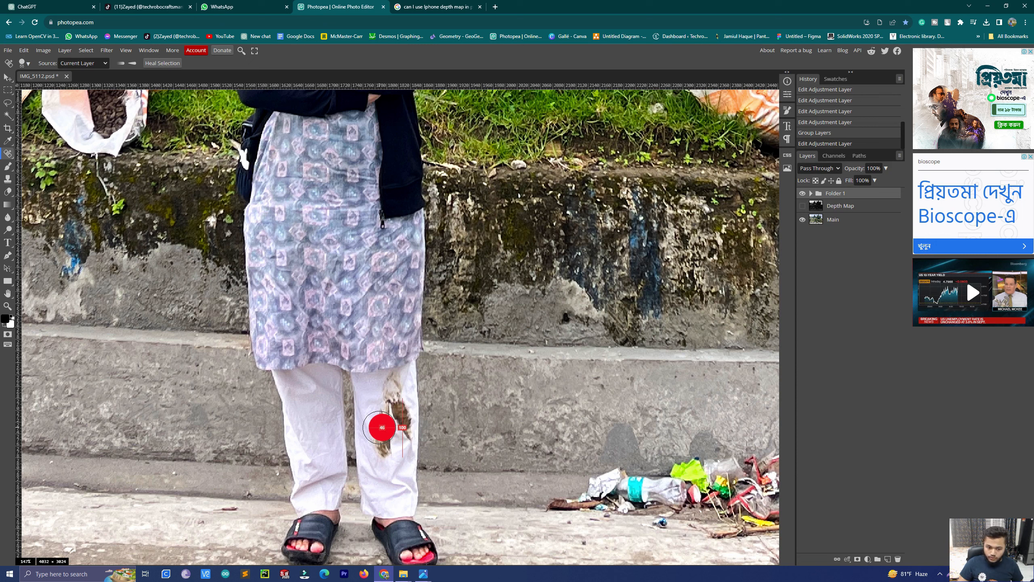
mouse_move(379, 427)
left_mouse_down()
mouse_move(413, 427)
mouse_move(379, 428)
left_mouse_up()
Step: Heal the lower-left part of the brown trouser stain on the Main layer with the Spot Healing Brush
scroll(383, 429, "up", 4)
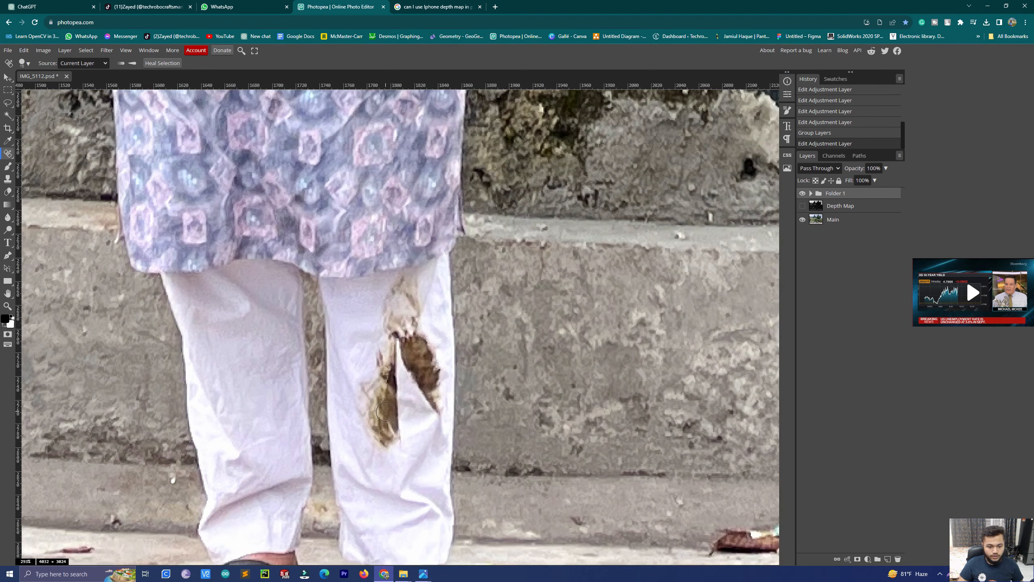
left_click(397, 448)
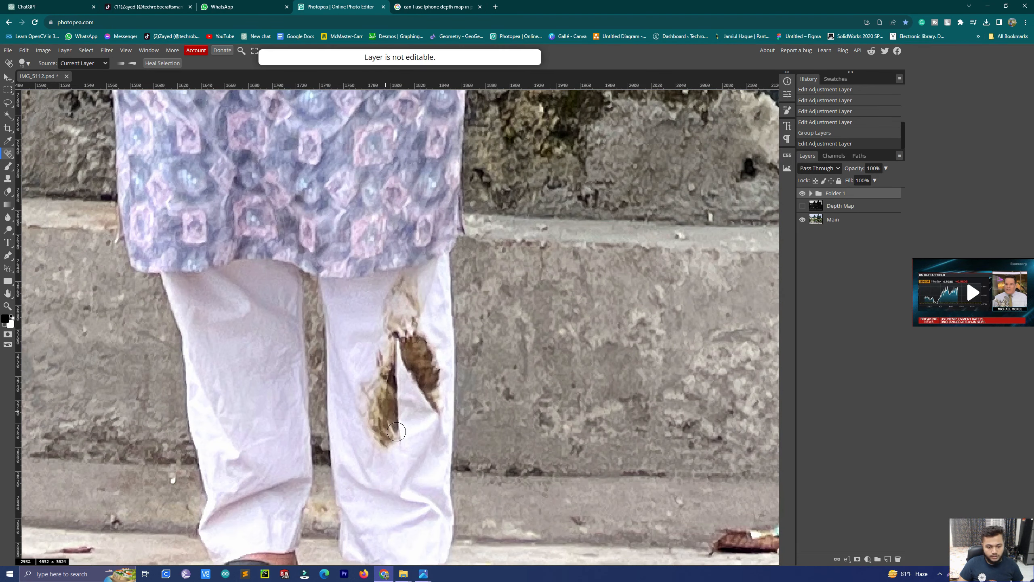
left_click(825, 222)
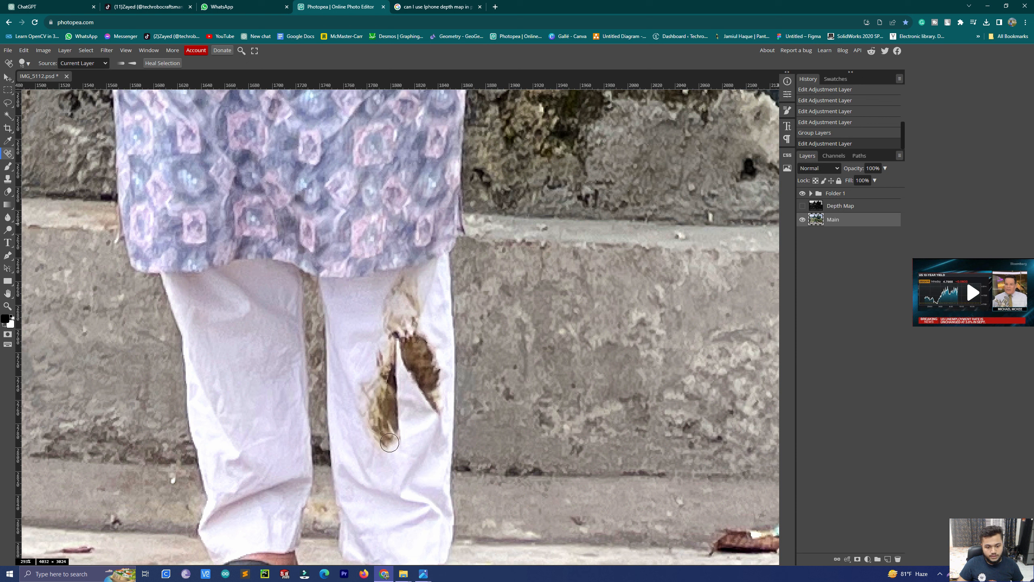
mouse_move(395, 446)
left_mouse_down()
mouse_move(385, 353)
mouse_move(368, 395)
mouse_move(382, 444)
mouse_move(383, 413)
mouse_move(362, 392)
mouse_move(362, 378)
mouse_move(390, 411)
left_mouse_up()
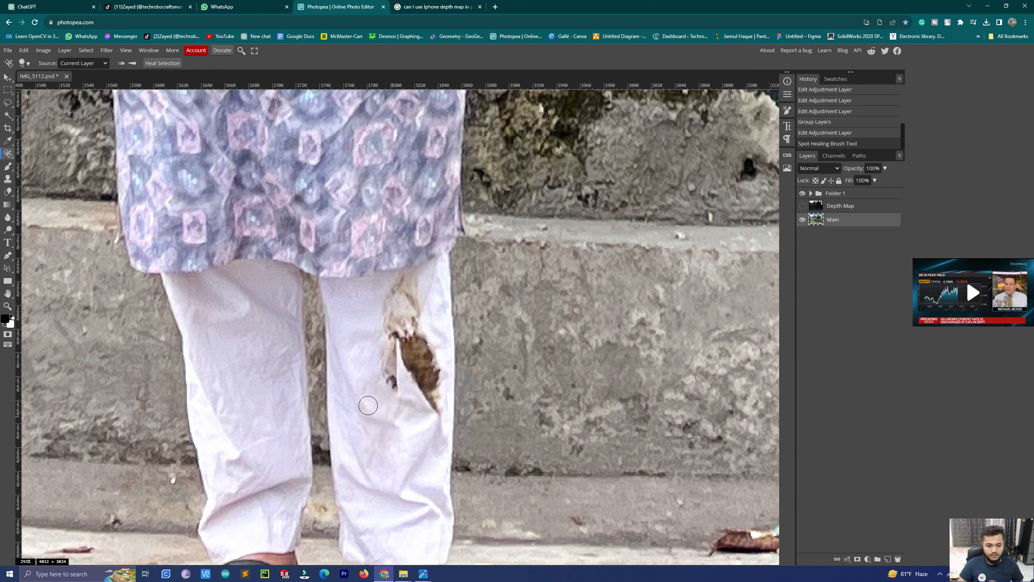
Step: Heal the rest of the brown stain on the trouser leg with repeated Spot Healing Brush strokes
scroll(368, 406, "down", 2)
scroll(369, 405, "down", 4)
scroll(376, 403, "up", 6)
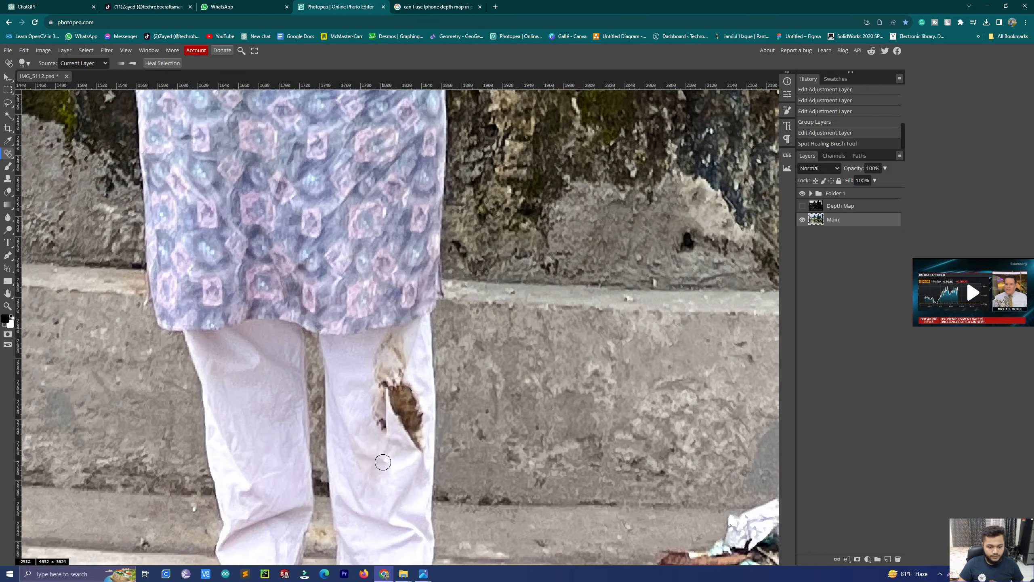
scroll(382, 462, "up", 2)
mouse_move(379, 422)
left_mouse_down()
mouse_move(378, 437)
mouse_move(374, 342)
mouse_move(387, 311)
mouse_move(425, 449)
mouse_move(429, 426)
mouse_move(410, 375)
left_mouse_up()
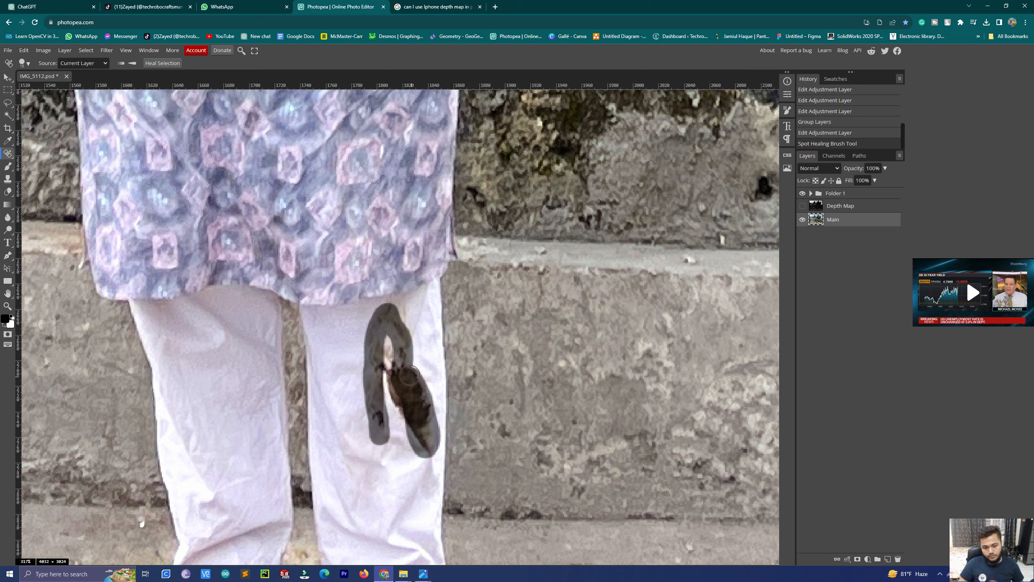
left_click_drag(410, 375, 409, 375)
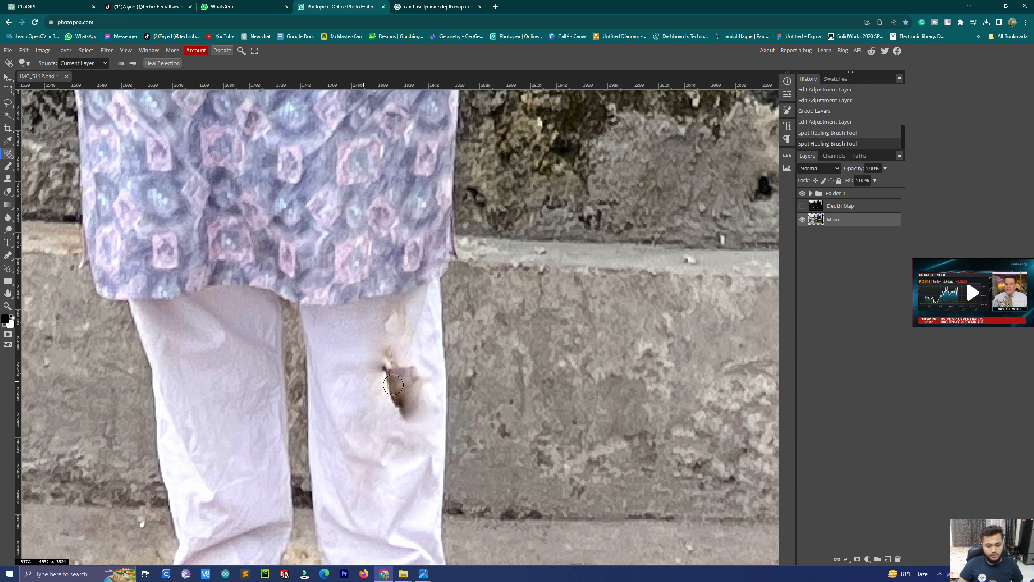
mouse_move(409, 426)
left_mouse_down()
mouse_move(388, 394)
mouse_move(391, 357)
mouse_move(407, 369)
mouse_move(412, 413)
mouse_move(398, 373)
left_mouse_up()
mouse_move(376, 314)
left_mouse_down()
mouse_move(410, 311)
mouse_move(385, 335)
mouse_move(381, 370)
mouse_move(408, 336)
mouse_move(410, 323)
mouse_move(393, 350)
mouse_move(375, 316)
mouse_move(402, 314)
left_mouse_up()
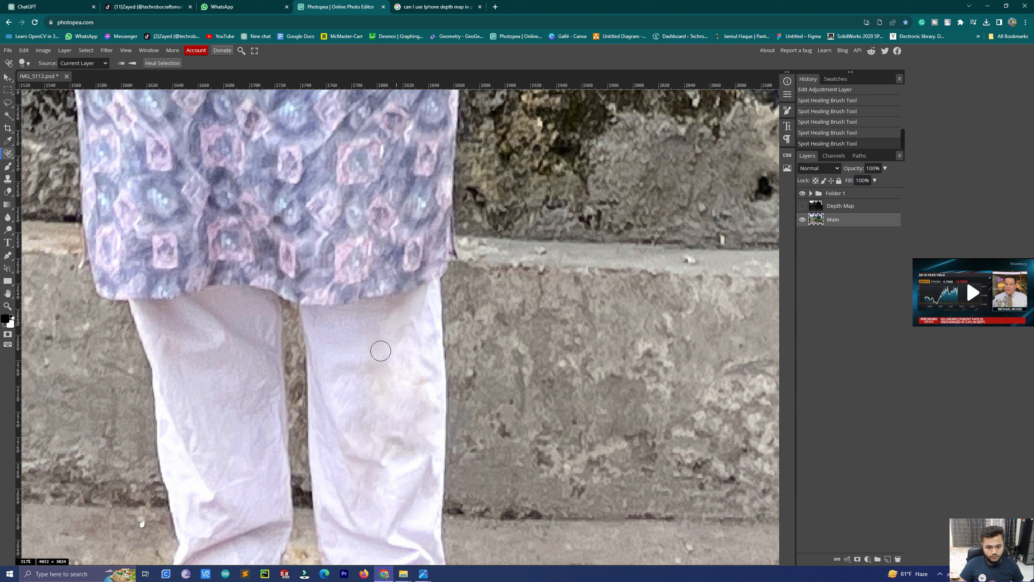
Step: Shrink the healing brush and remove the leftmost thin power line between the tall trees with one straight stroke down the sky
scroll(383, 389, "down", 10)
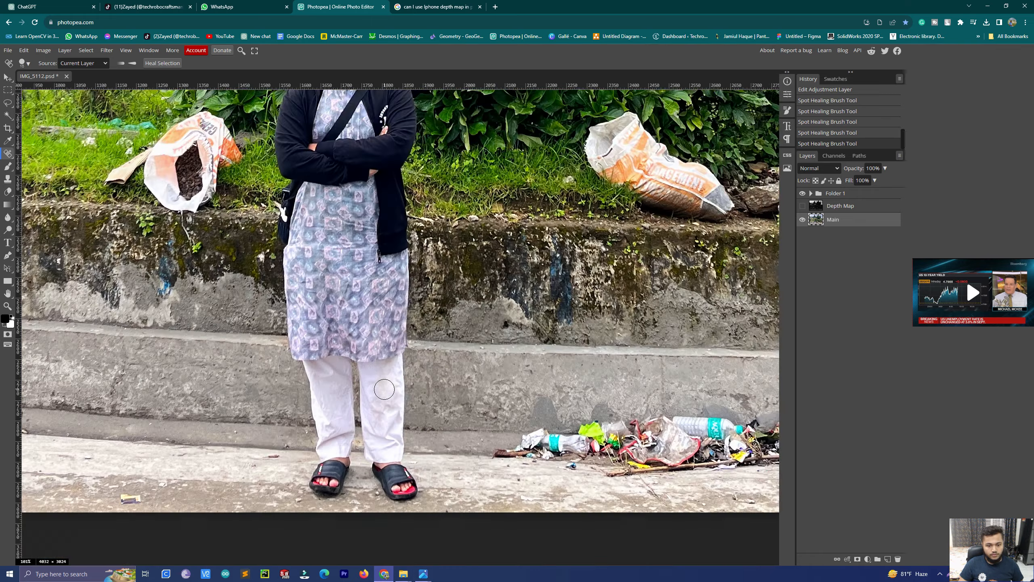
scroll(384, 389, "down", 2)
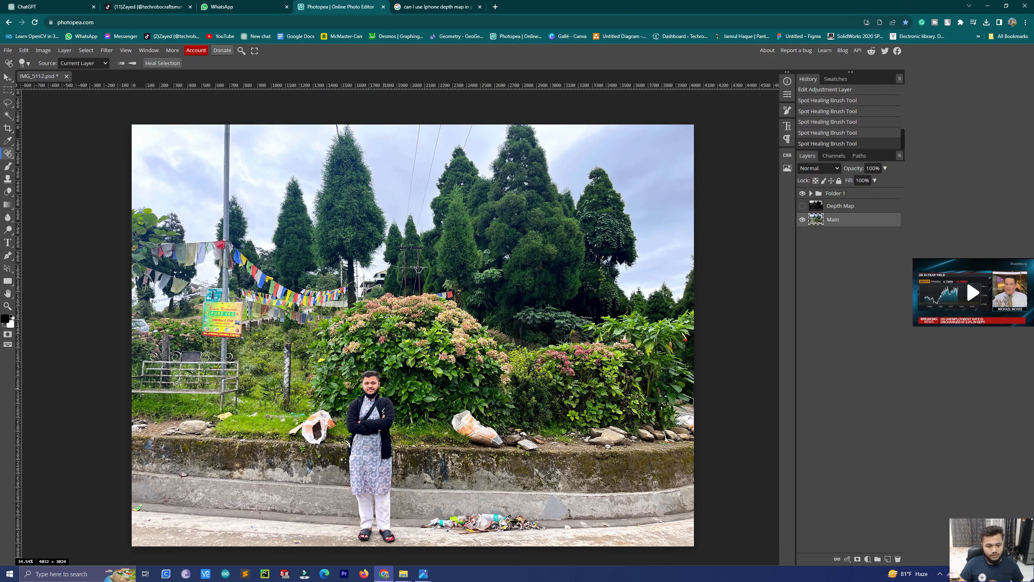
scroll(384, 488, "up", 1)
scroll(384, 488, "up", 2)
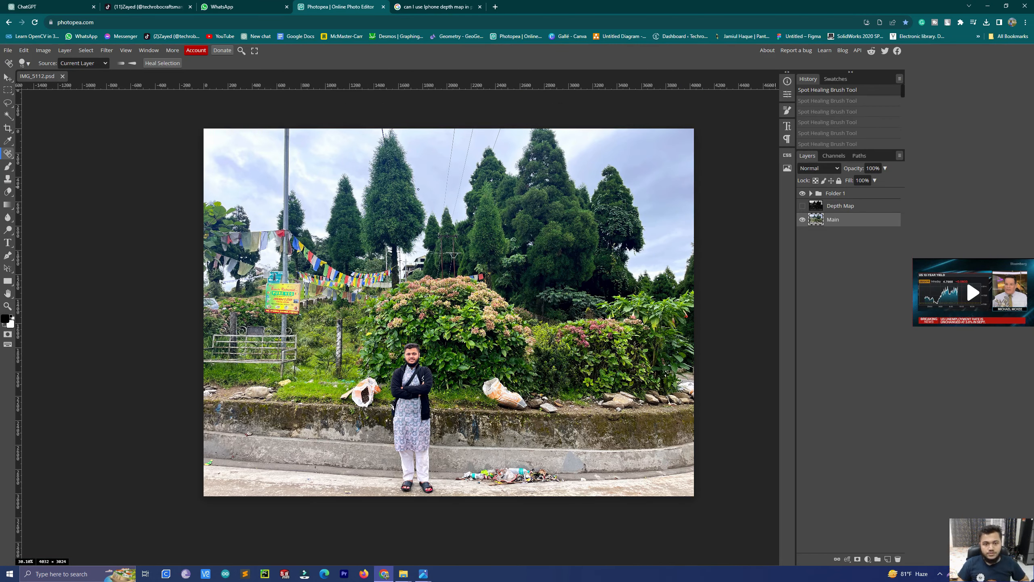
left_click_drag(436, 164, 438, 162)
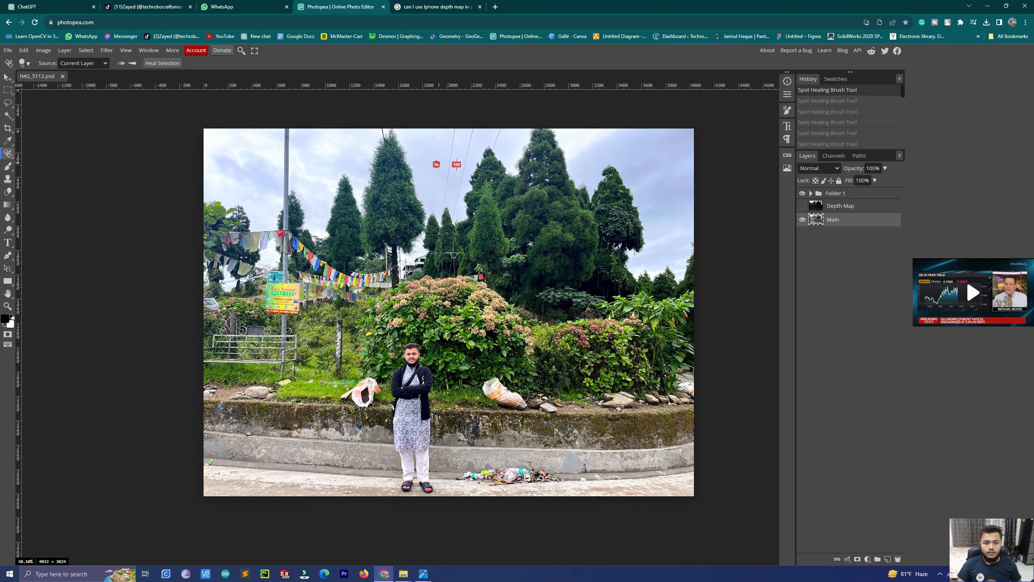
scroll(457, 165, "up", 6)
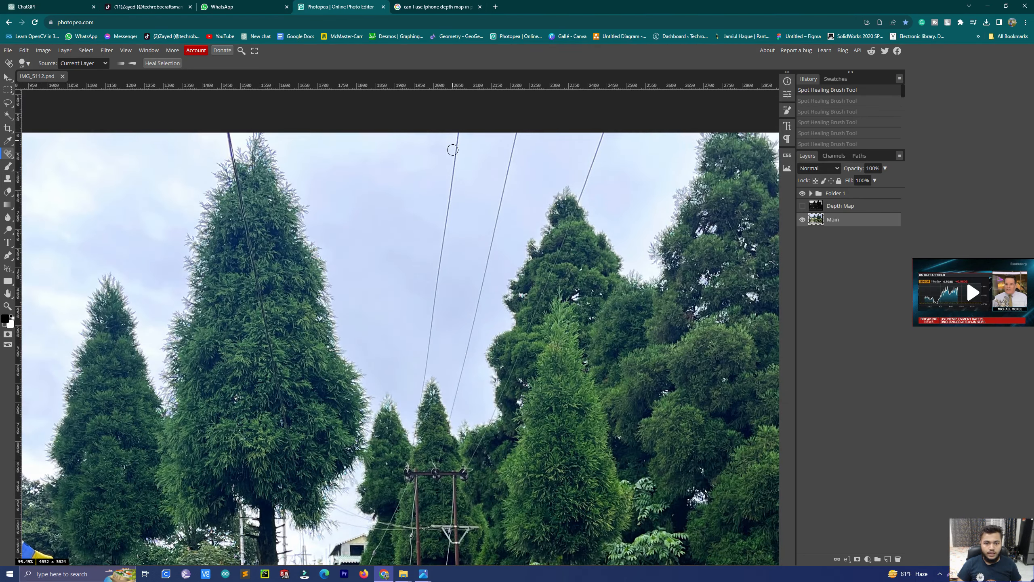
left_click_drag(452, 165, 450, 164)
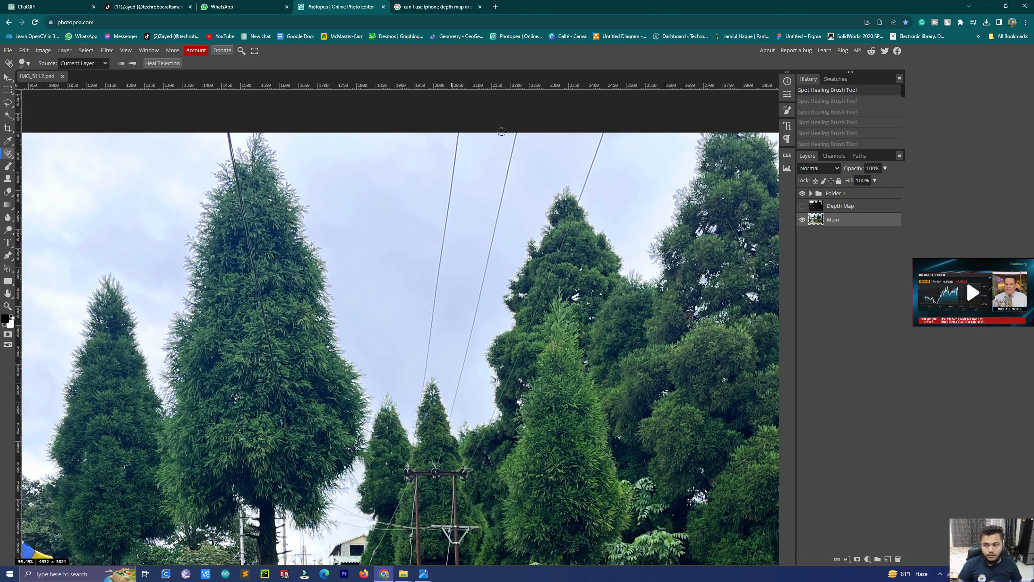
left_click(458, 134)
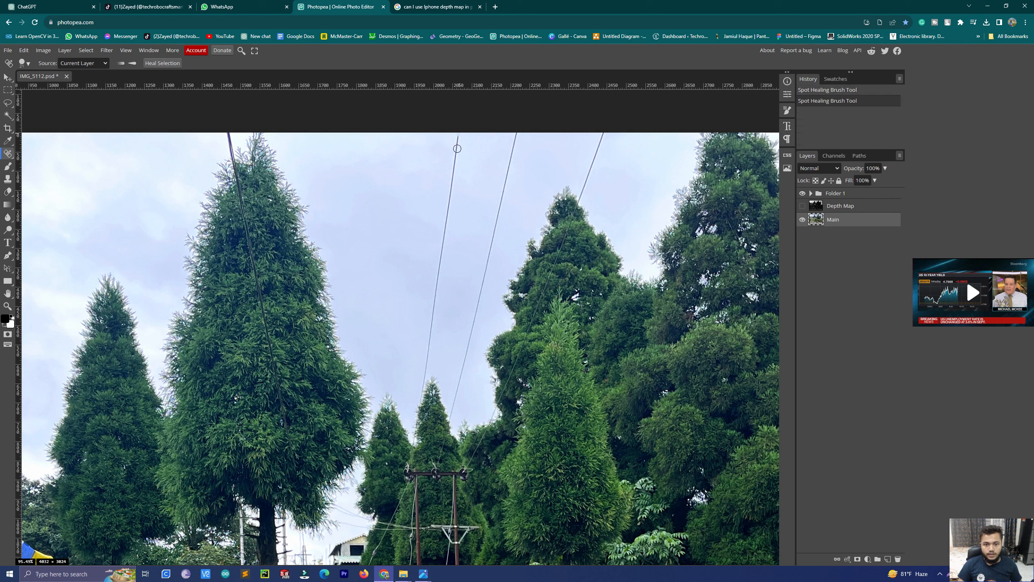
left_click(425, 374, "shift")
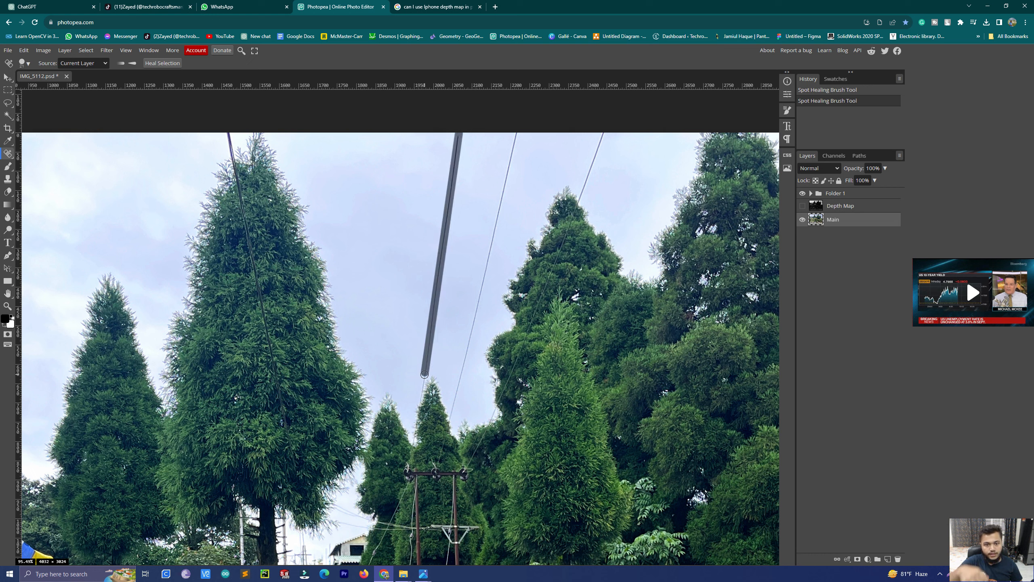
Step: Remove the two remaining power lines in the sky between the tall trees with straight Spot Healing Brush strokes
left_click(517, 133)
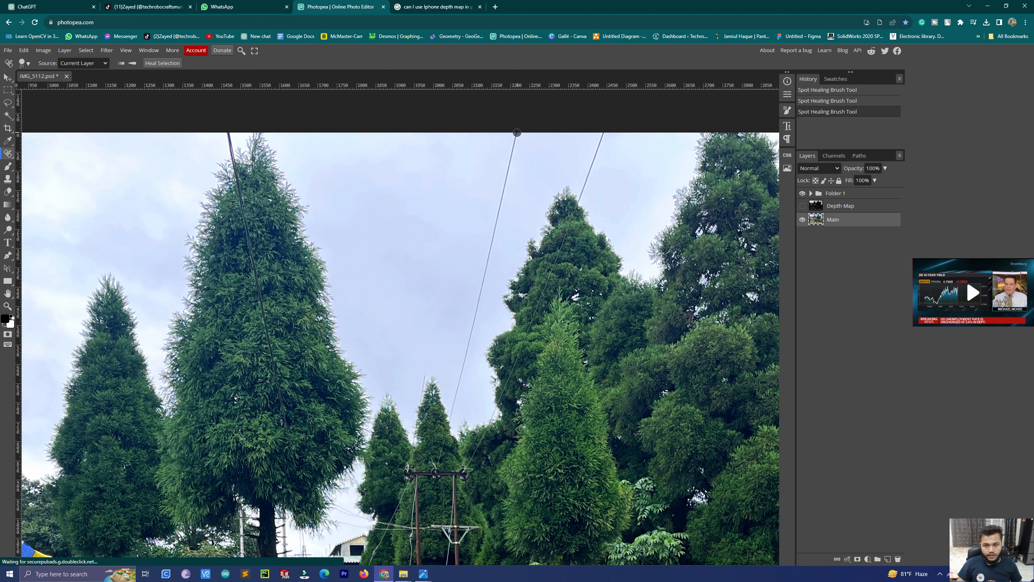
left_click(452, 418, "shift")
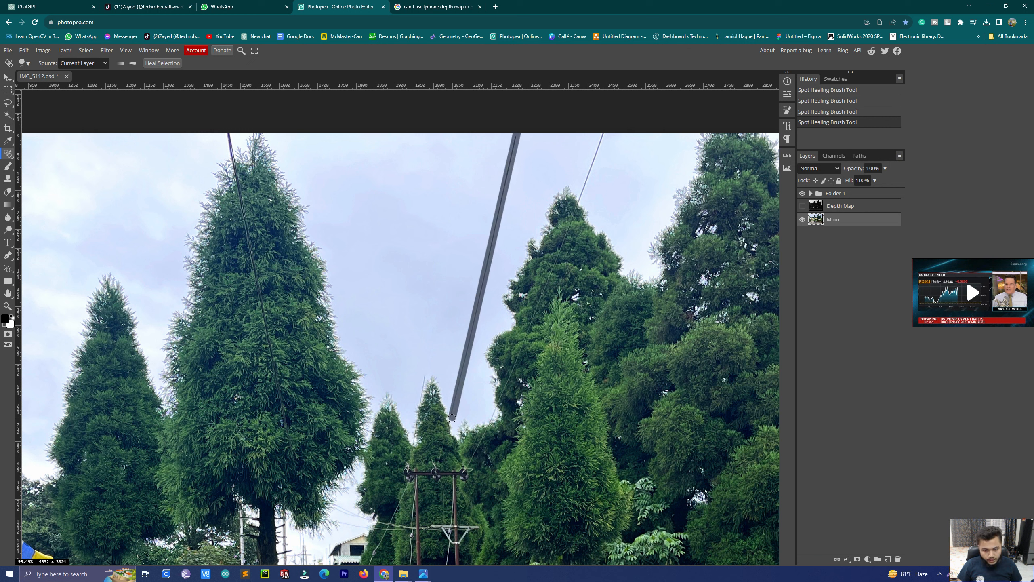
left_click(604, 134)
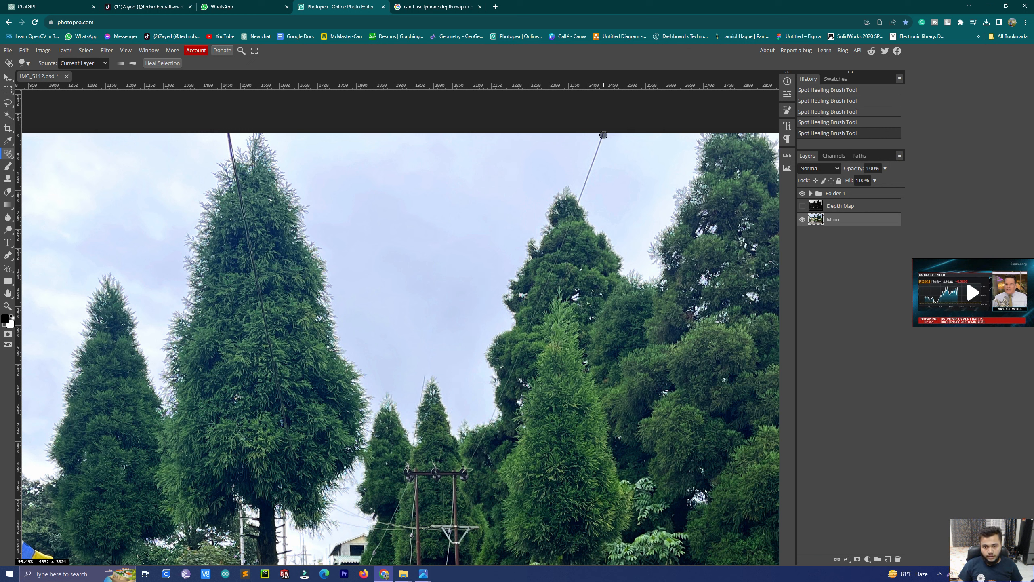
left_click(581, 200, "shift")
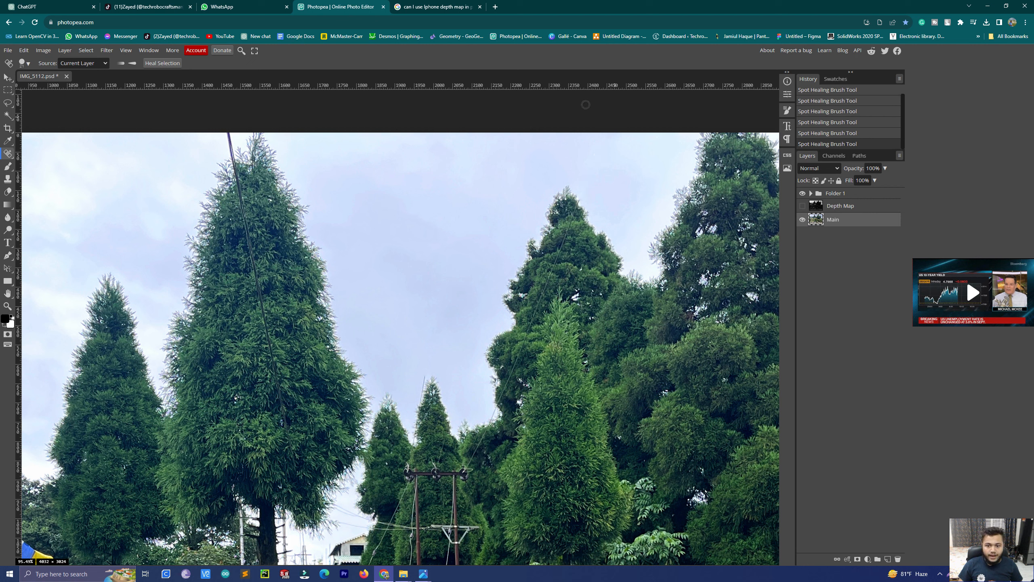
Step: Heal the power line running from the photo's upper edge down across the large left tree
left_click(228, 133)
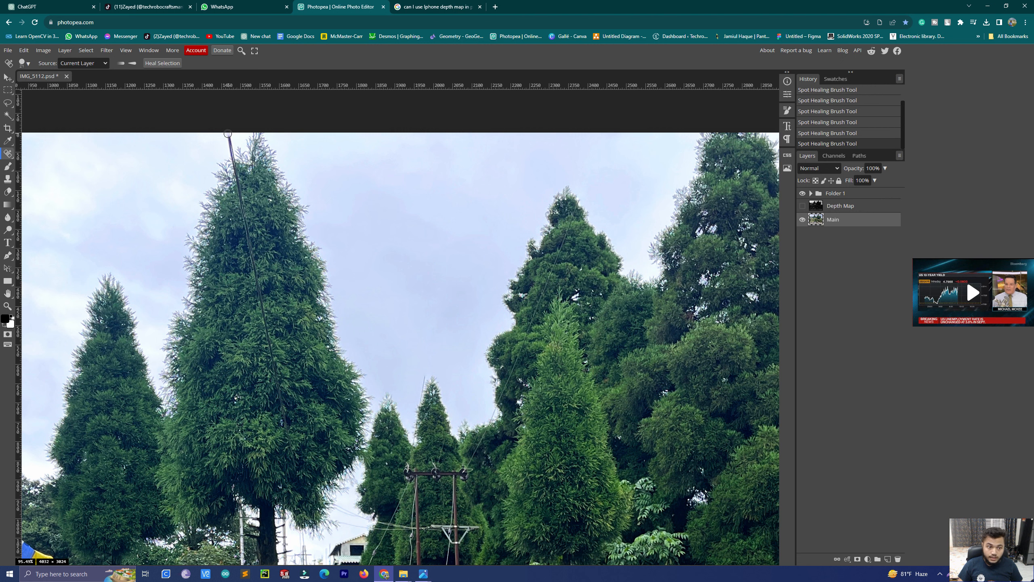
left_click(231, 155, "shift")
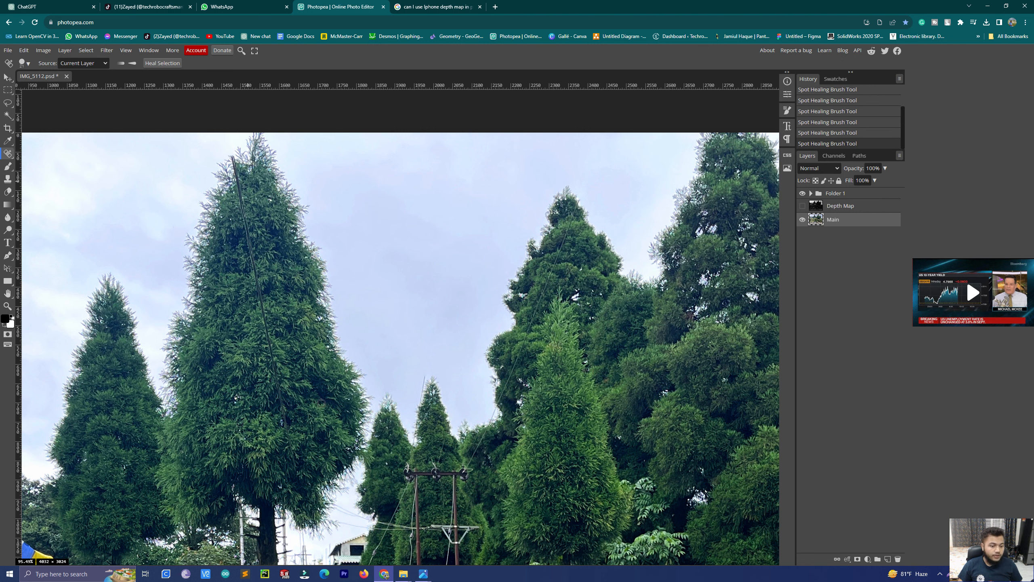
scroll(367, 392, "down", 1)
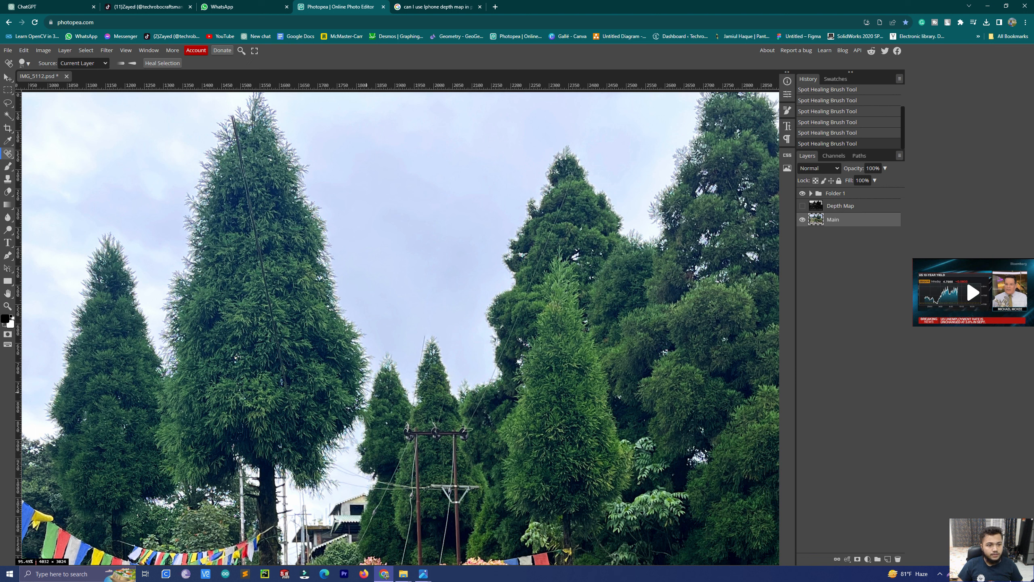
left_click(234, 117)
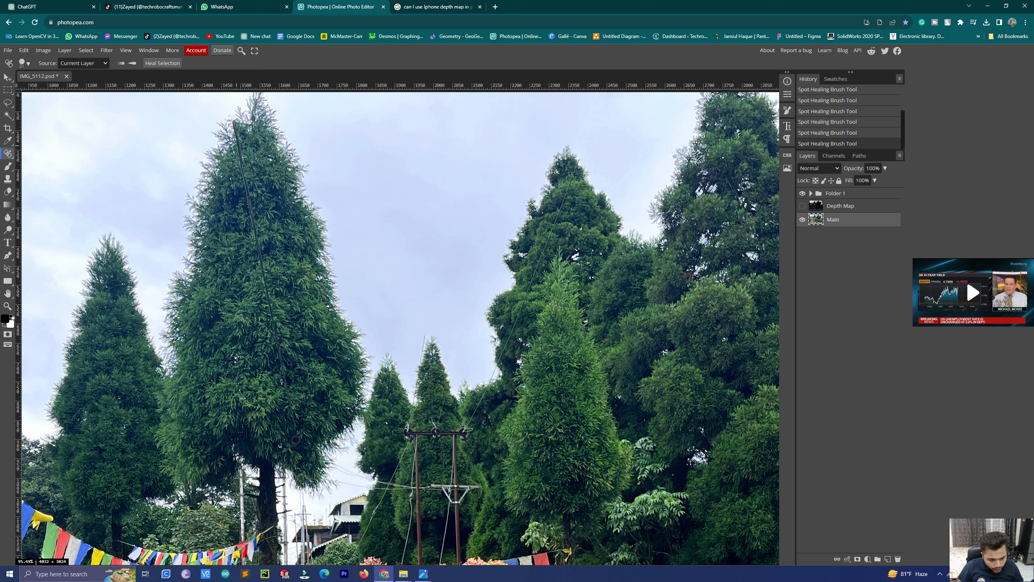
left_click(291, 411, "shift")
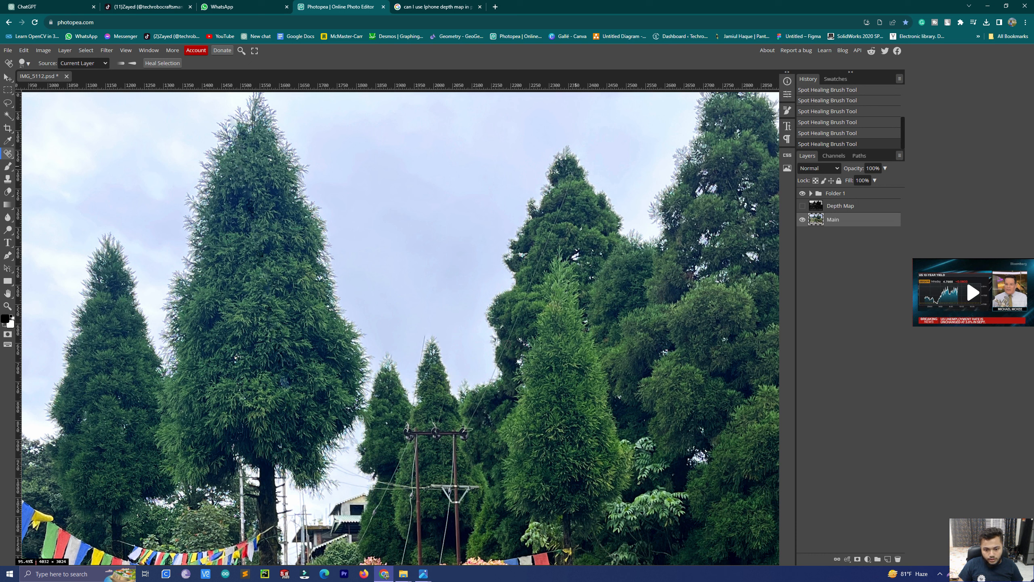
Step: Heal the wire remnants at the edge of the right-hand trees, down toward the utility pole's right insulator
left_click(500, 361, "shift")
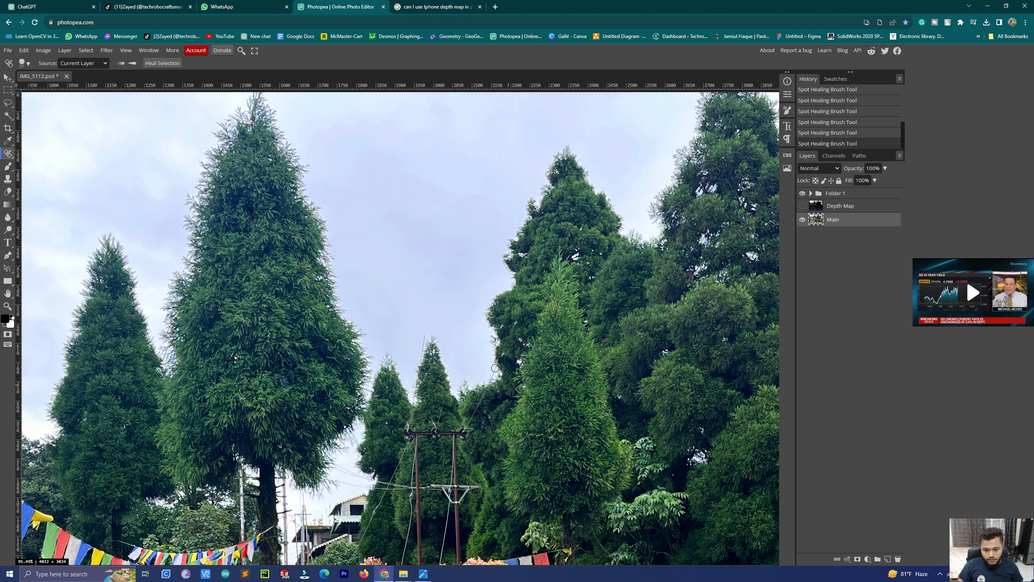
left_click(466, 423, "shift")
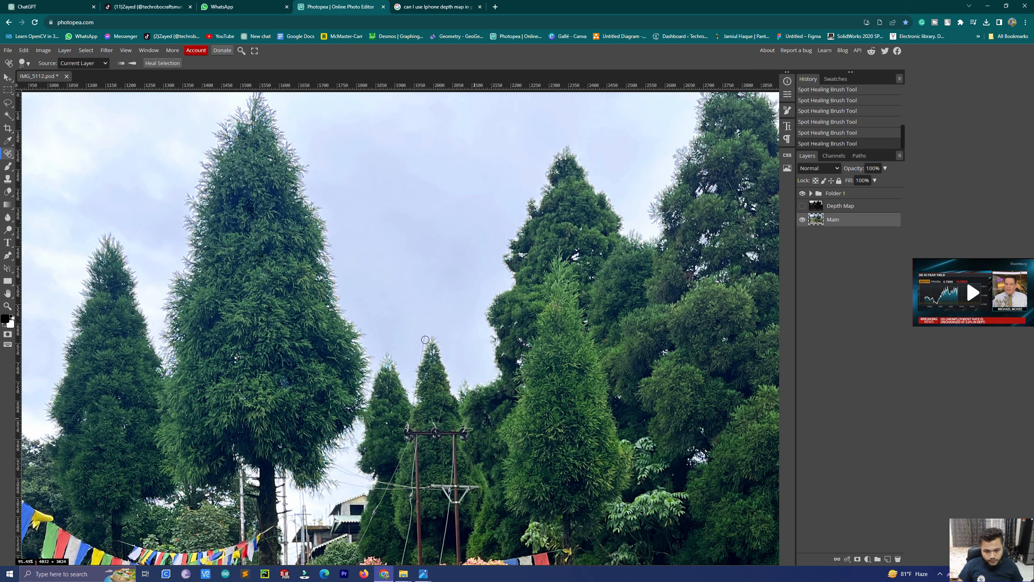
left_click(412, 420, "shift")
scroll(431, 393, "down", 2)
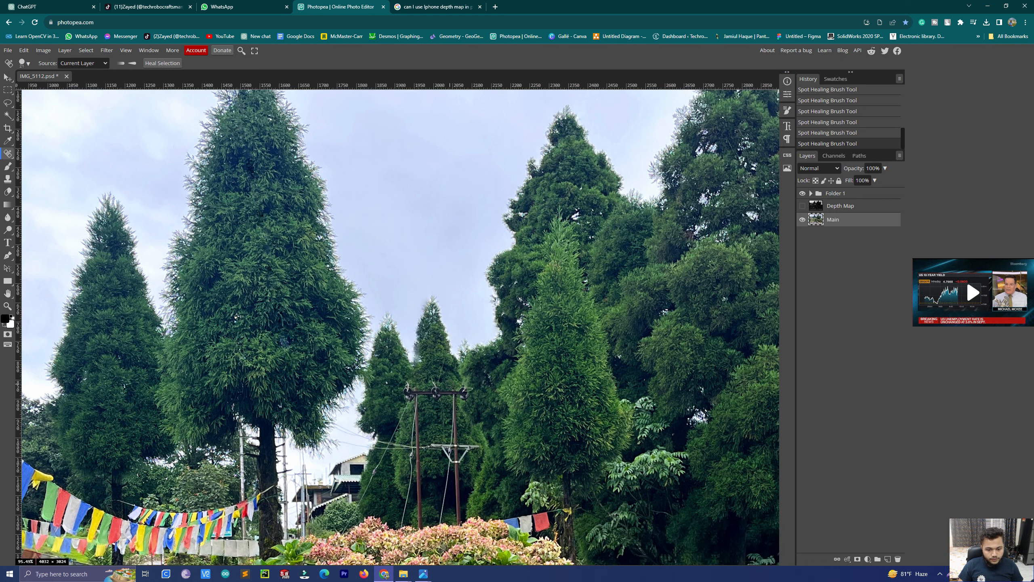
scroll(419, 324, "up", 3)
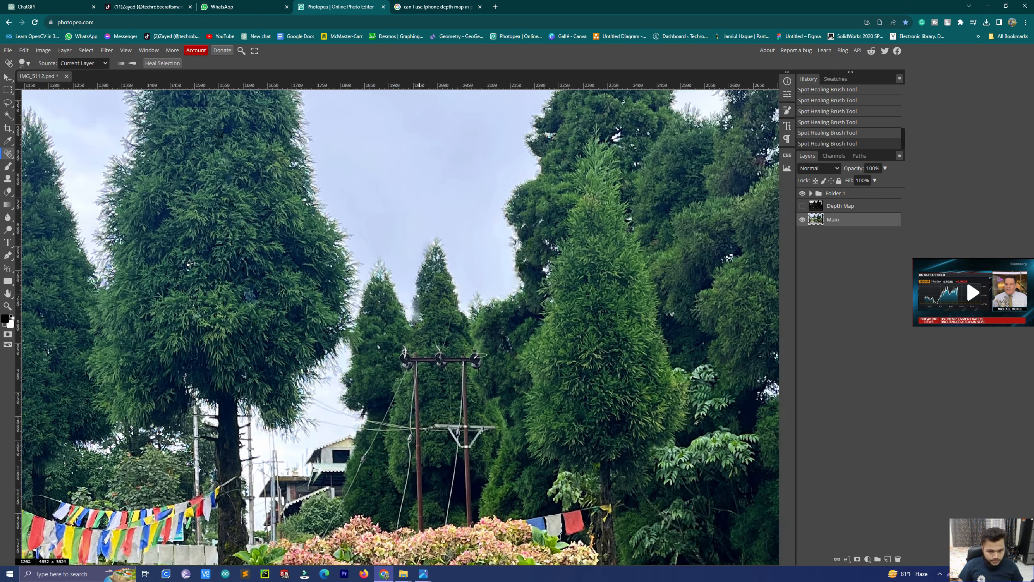
key("ctrl+z")
Step: Heal the leftover wire end in the sky just left of the small central tree's tip
scroll(415, 318, "up", 1)
scroll(415, 318, "up", 1)
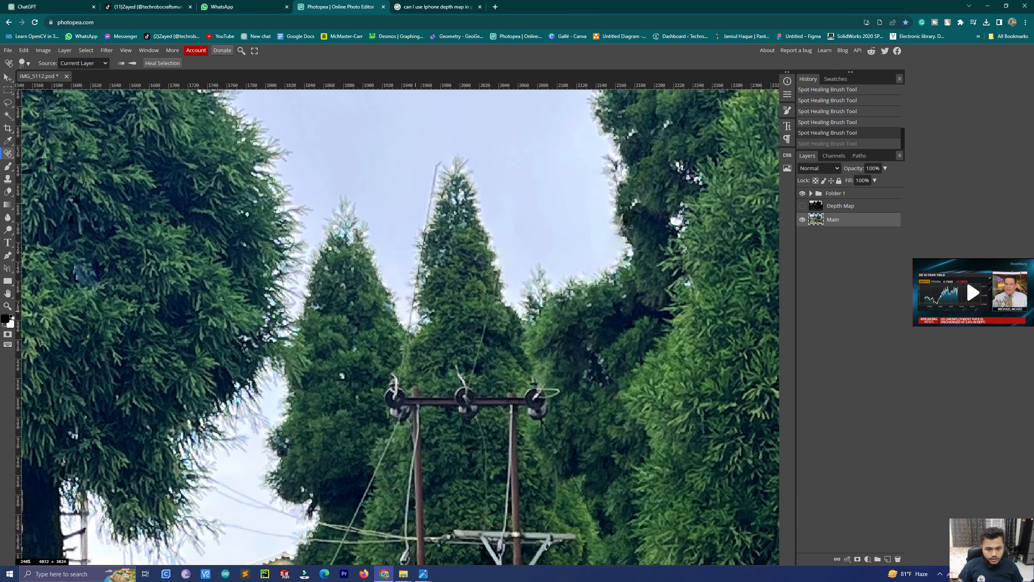
left_click(431, 161)
left_click_drag(431, 160, 419, 218)
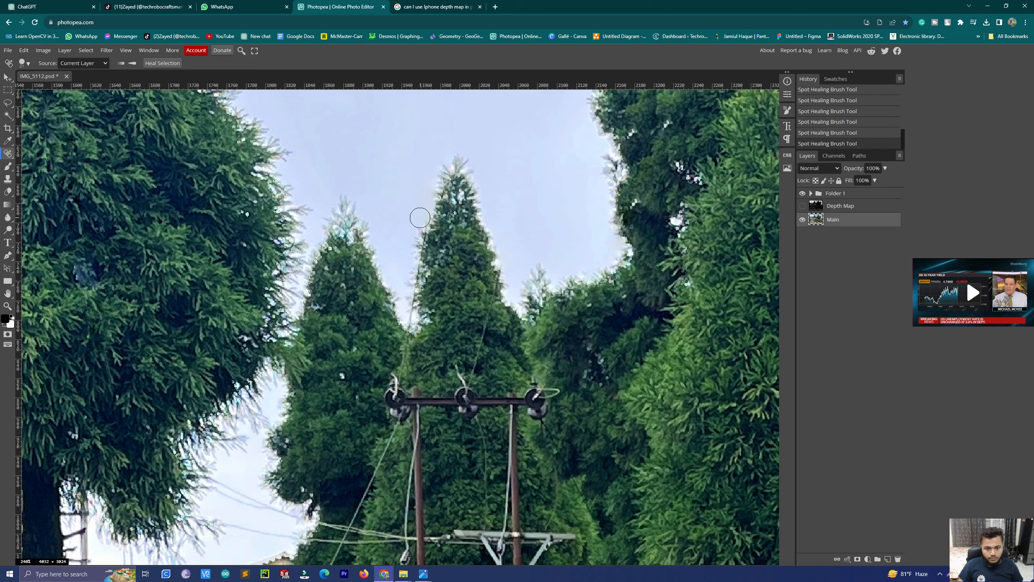
left_click(410, 270)
left_click(410, 316, "shift")
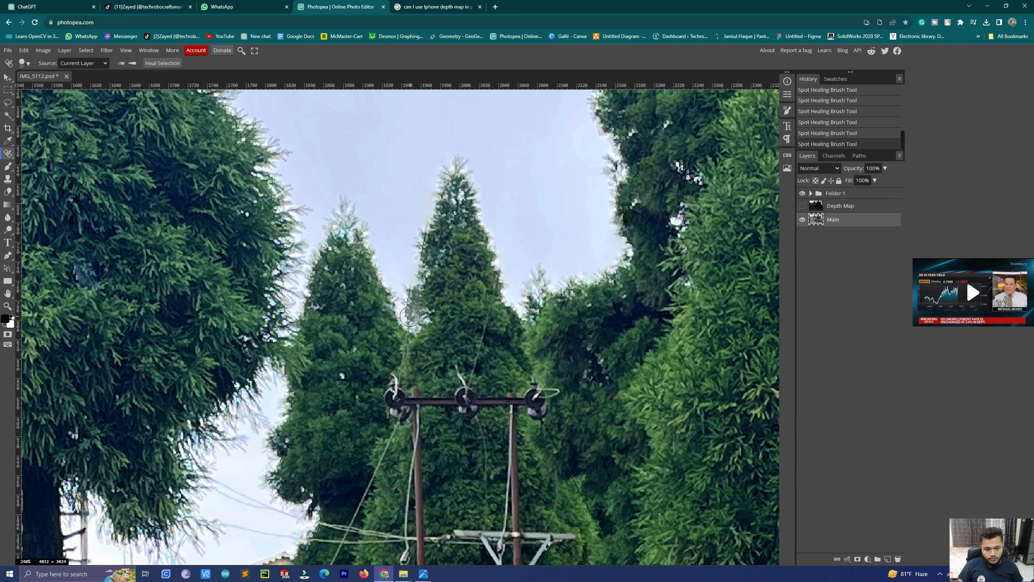
key("ctrl+z")
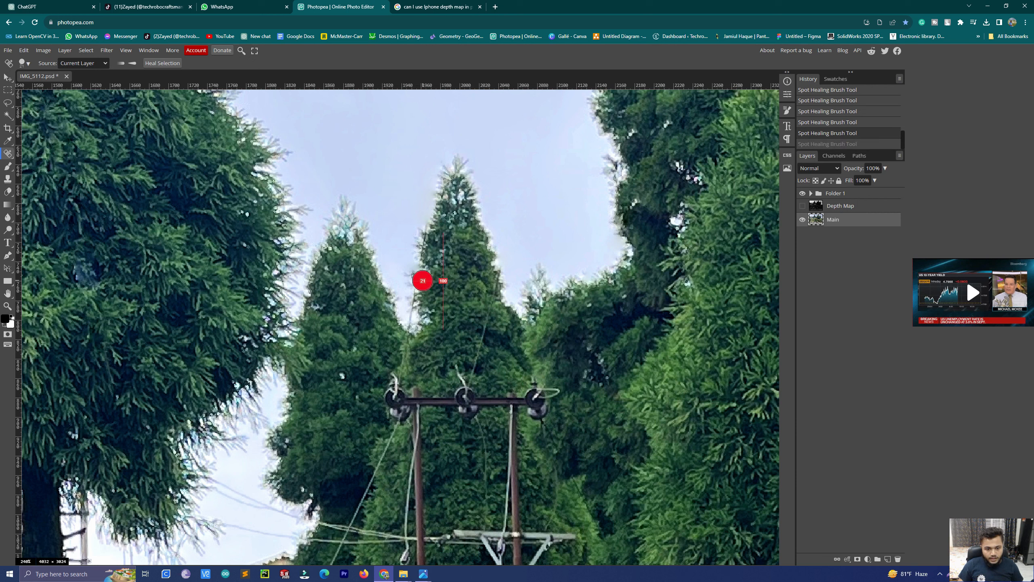
Step: Heal the wire remnant in the sky gap between the two small trees behind the utility pole
scroll(412, 280, "up", 6)
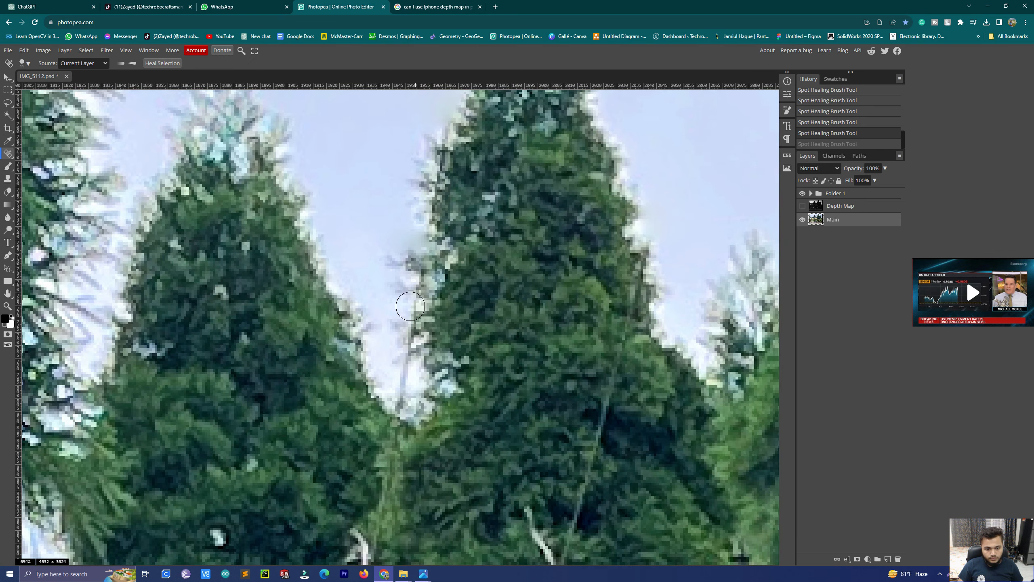
left_click_drag(411, 306, 405, 386)
scroll(404, 386, "down", 7)
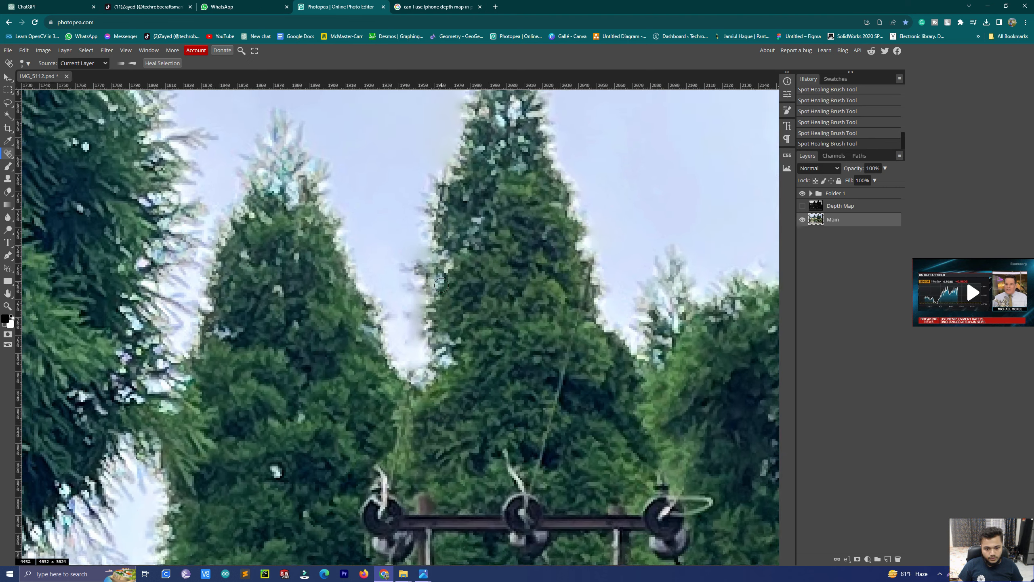
Step: Clean up the left edge of the small central tree with short Spot Healing Brush touches
scroll(446, 257, "up", 7)
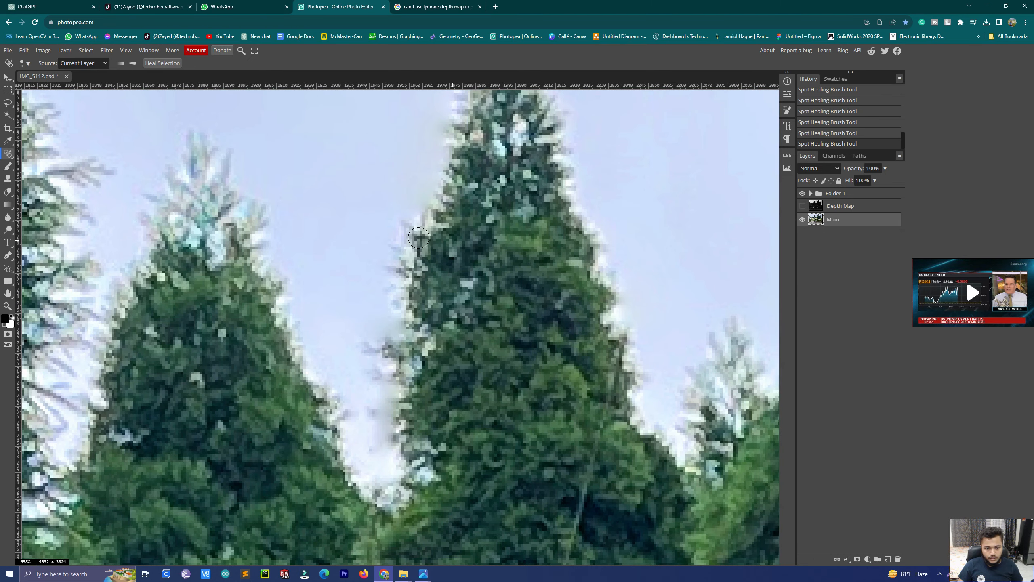
left_click_drag(418, 238, 416, 256)
left_click(410, 300)
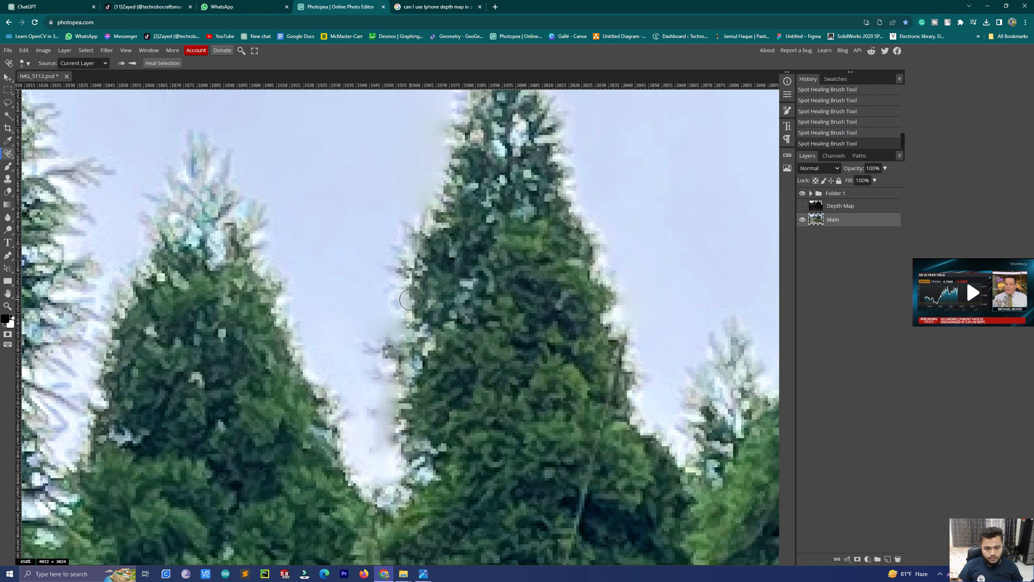
left_click(411, 274)
left_click(420, 252)
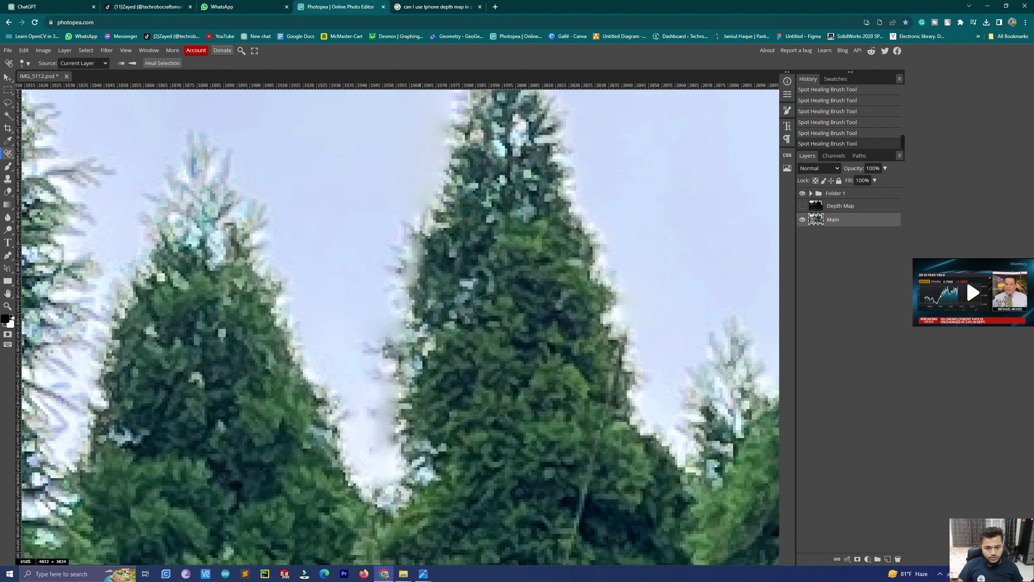
Step: Remove the thin wire rising from the pole's middle insulator across the small central tree
scroll(507, 304, "down", 7)
scroll(507, 304, "up", 4)
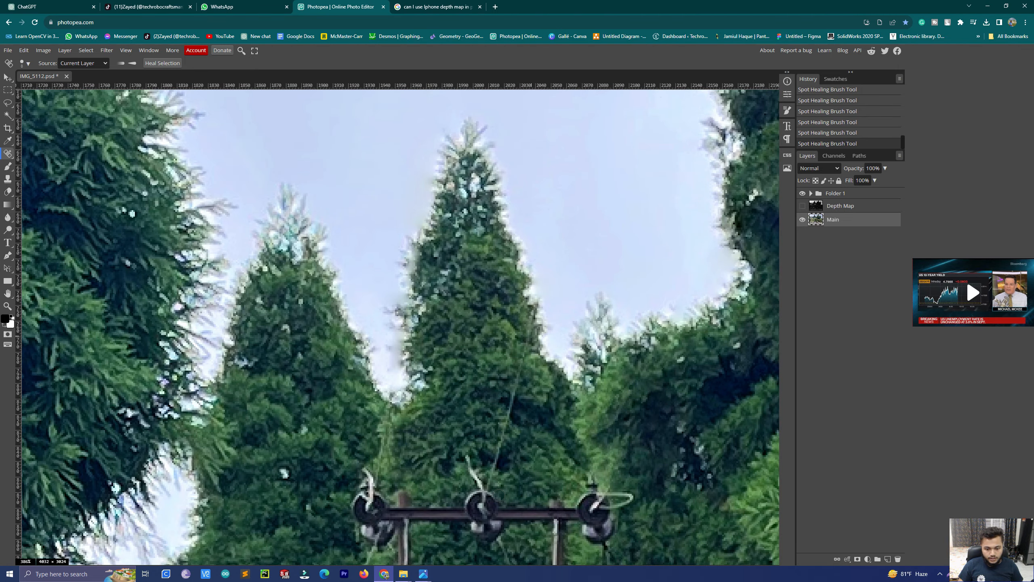
left_click_drag(492, 482, 525, 326)
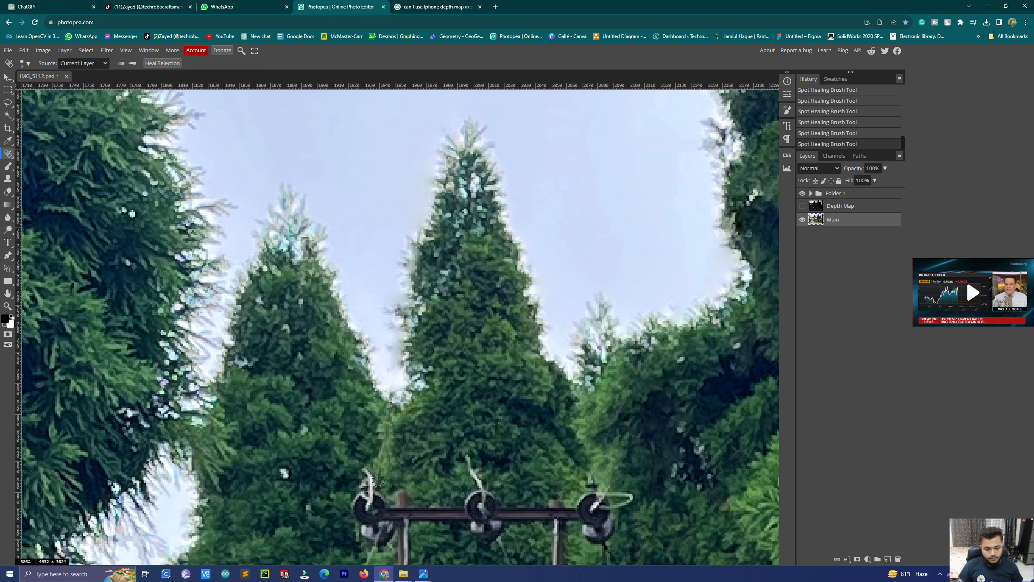
Step: Heal the upper section of the slanted guy wire, from the pole's left insulator down to the horizontal cables
scroll(470, 435, "down", 4)
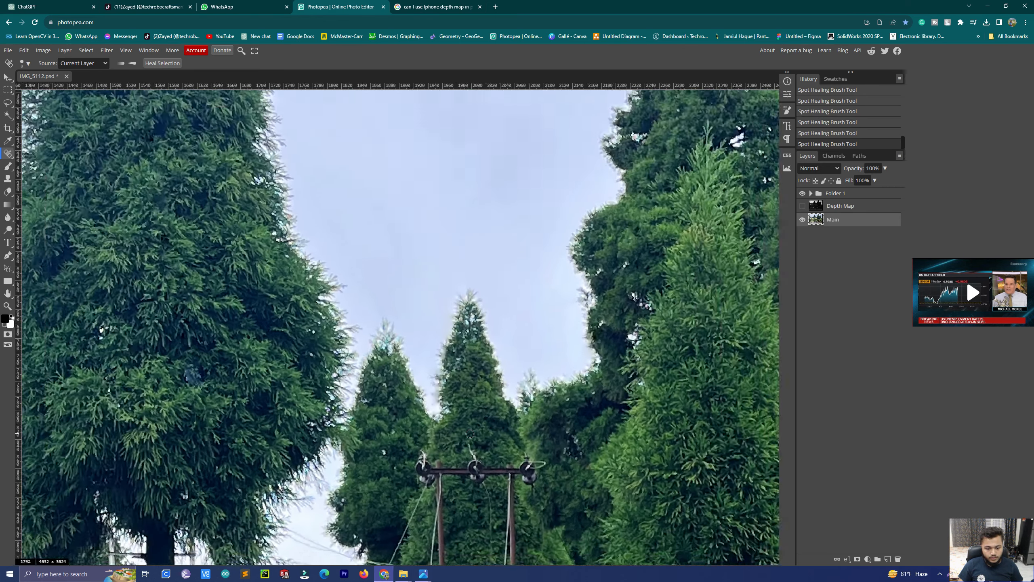
scroll(470, 434, "down", 3)
scroll(470, 433, "up", 1)
scroll(460, 416, "down", 4)
scroll(431, 373, "up", 2)
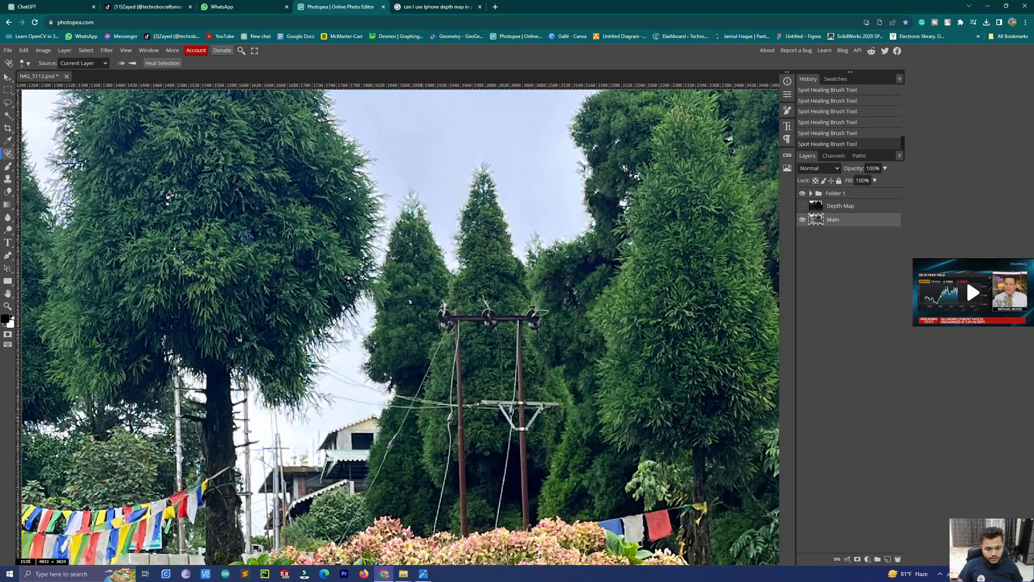
scroll(433, 370, "up", 1)
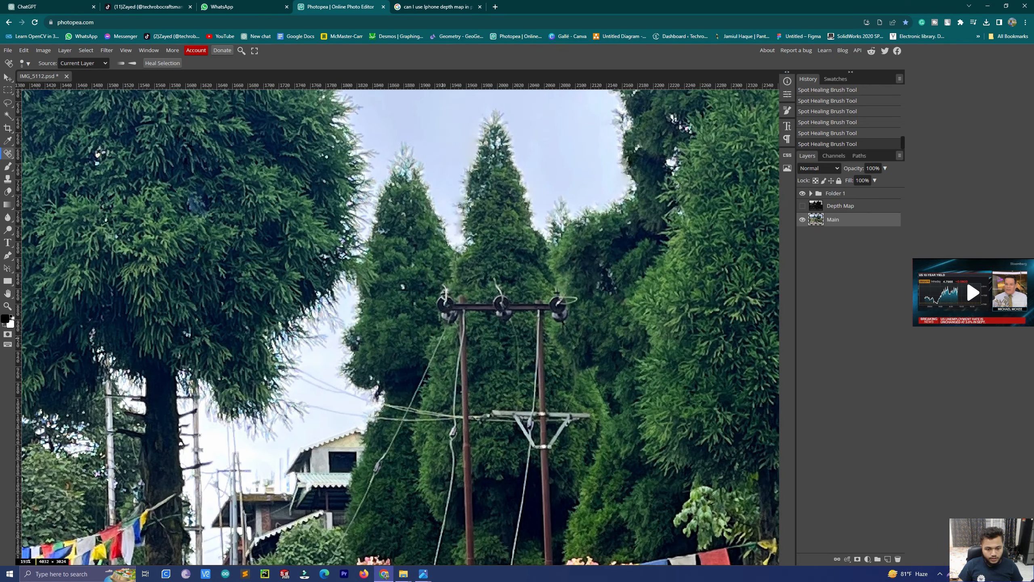
scroll(400, 422, "down", 3)
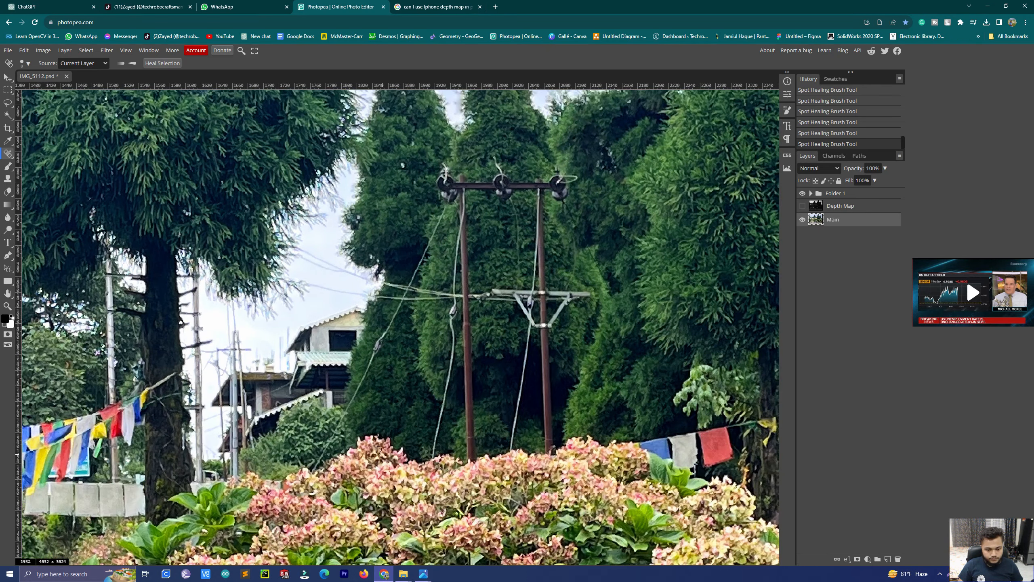
left_click(375, 354, "shift")
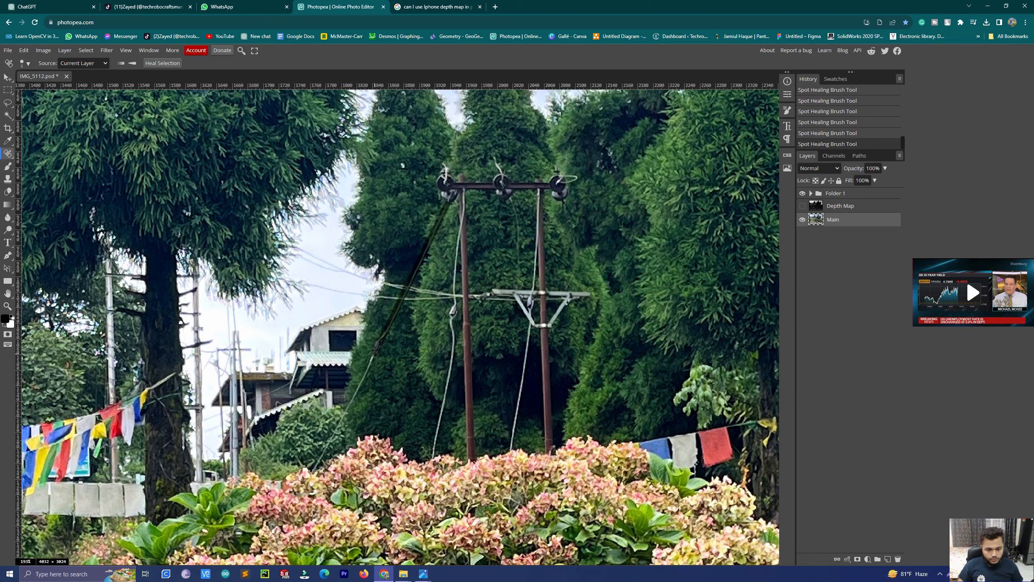
key("ctrl+z")
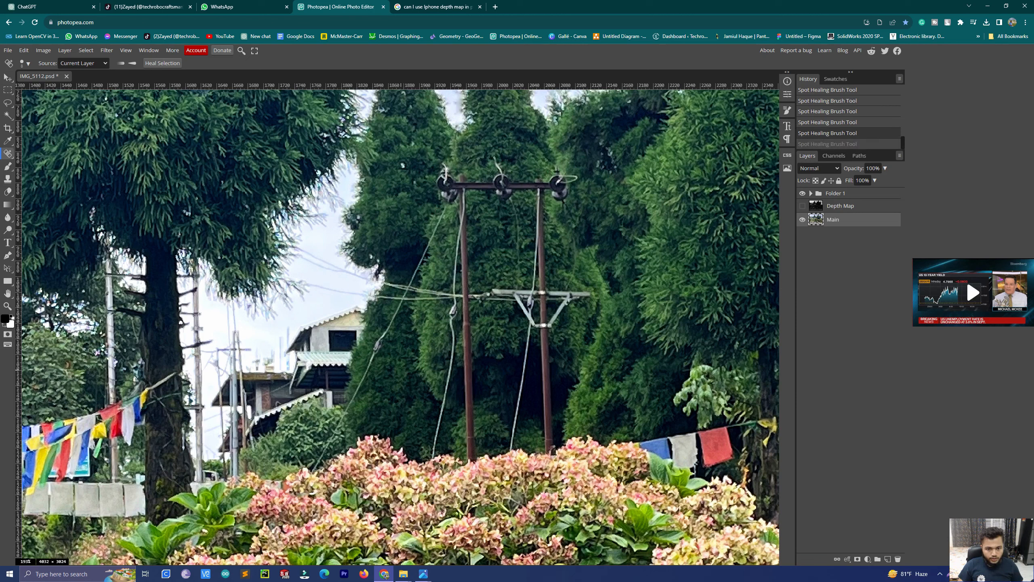
left_click(446, 208)
left_click(410, 282, "shift")
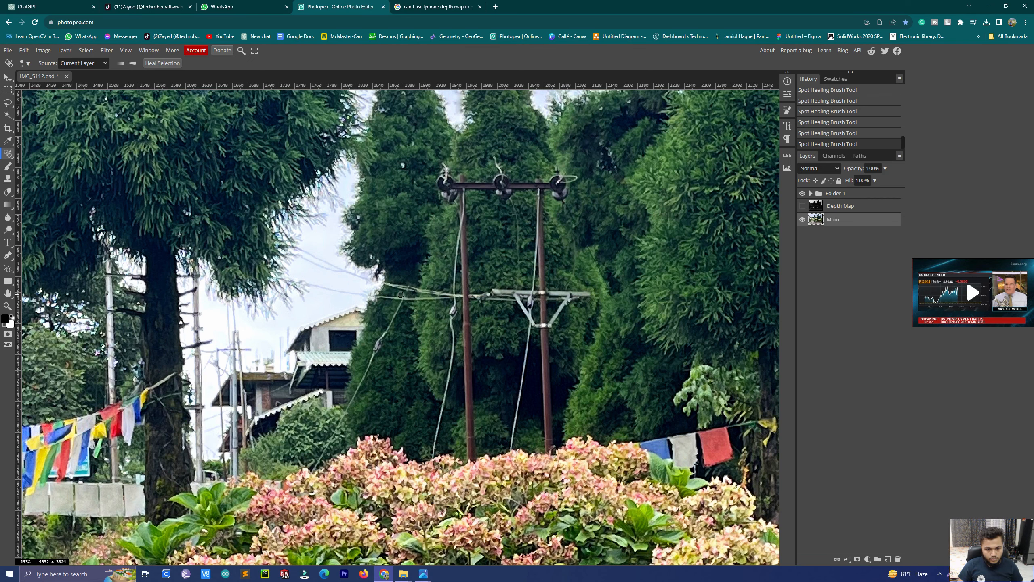
Step: Adjust the healing brush size and remove the guy wire's middle section below the horizontal cables, including its dark insulator
scroll(417, 313, "up", 3)
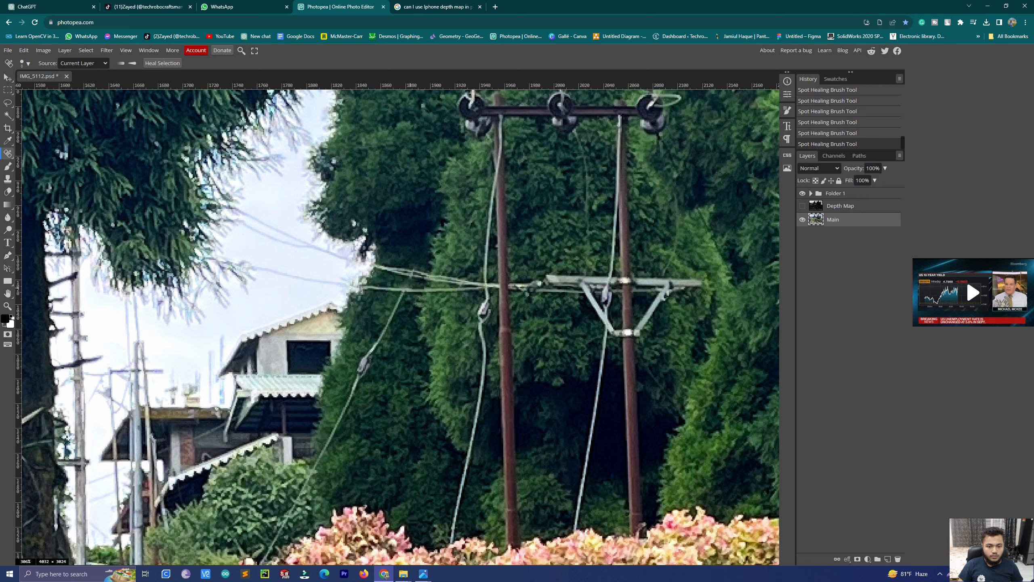
right_click(401, 297, "alt")
left_click_drag(403, 298, 407, 300)
left_click(346, 405, "shift")
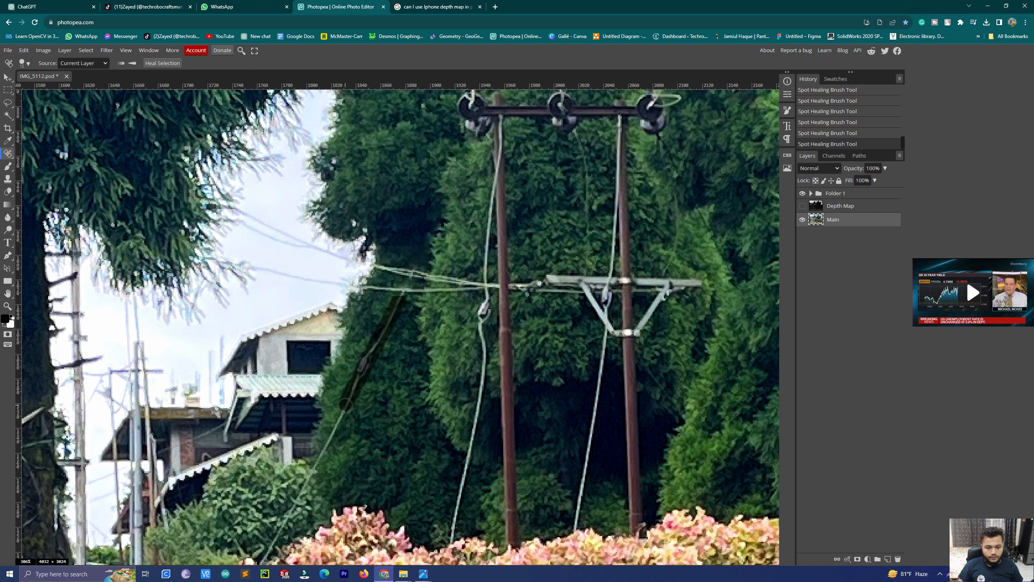
Step: Adjust the healing brush size and remove the guy wire's lowest section, from the tree edge down to the flowering hedge
scroll(337, 356, "down", 2)
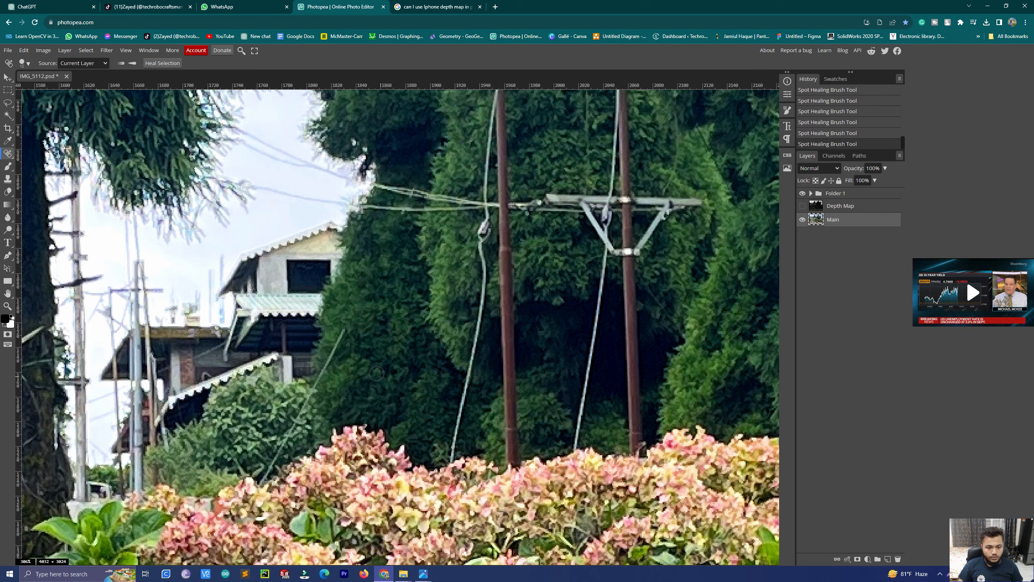
right_click(343, 335, "alt")
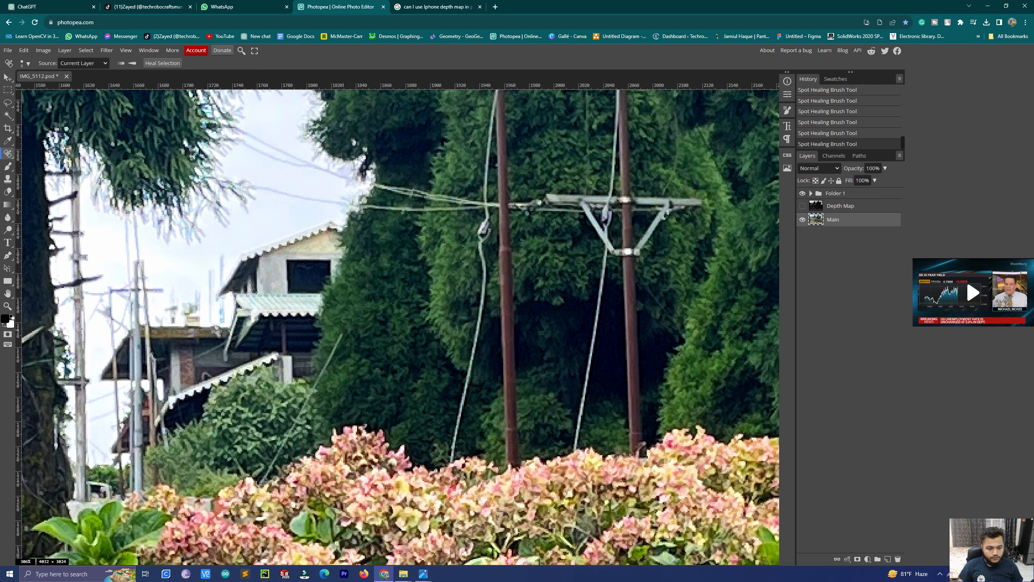
left_click(260, 483, "shift")
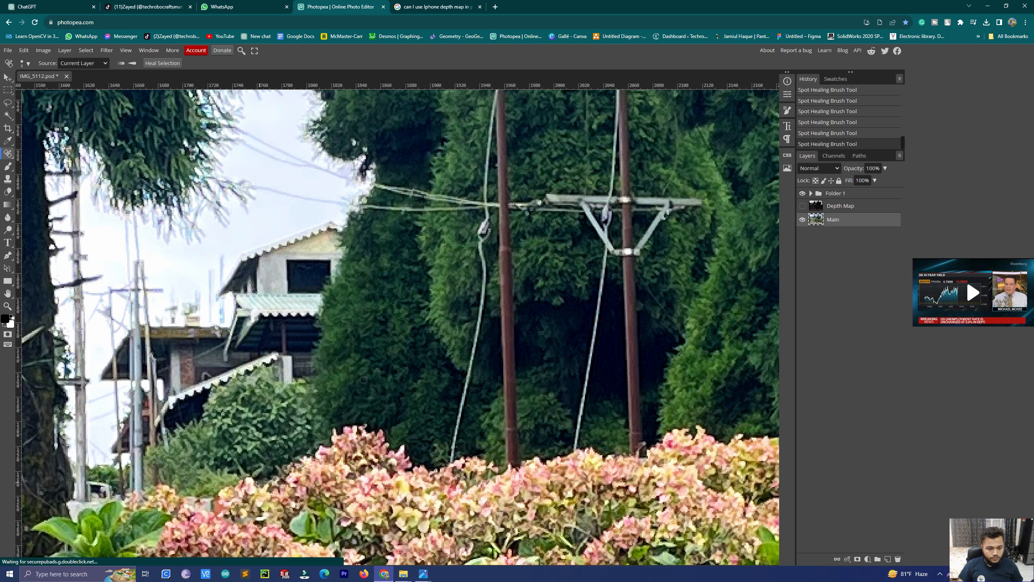
Step: Compare the whole retouched photo with the original by toggling the visibility of the IMG_5112 layer
scroll(385, 355, "down", 3)
scroll(387, 354, "down", 5)
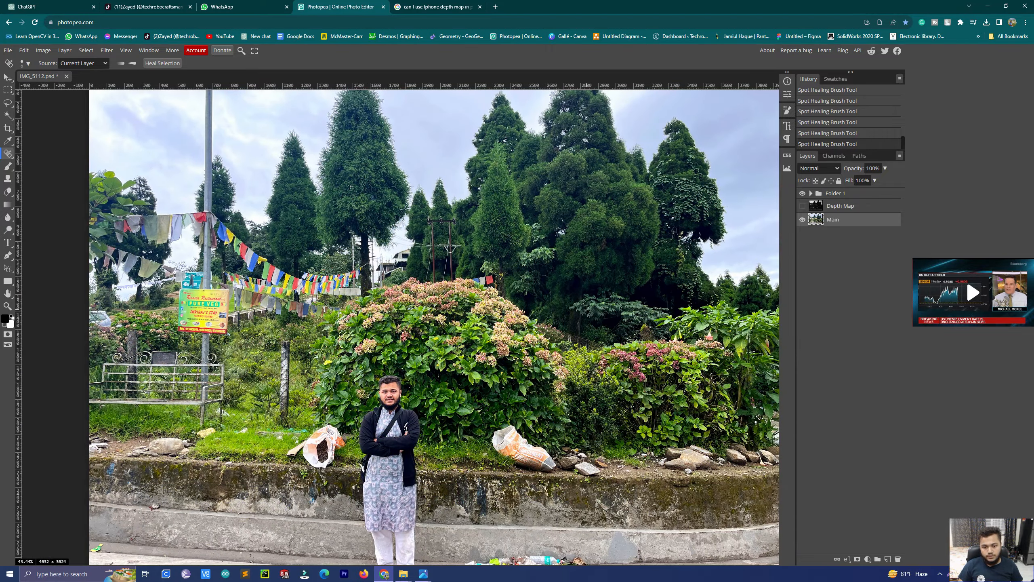
scroll(390, 522, "down", 3)
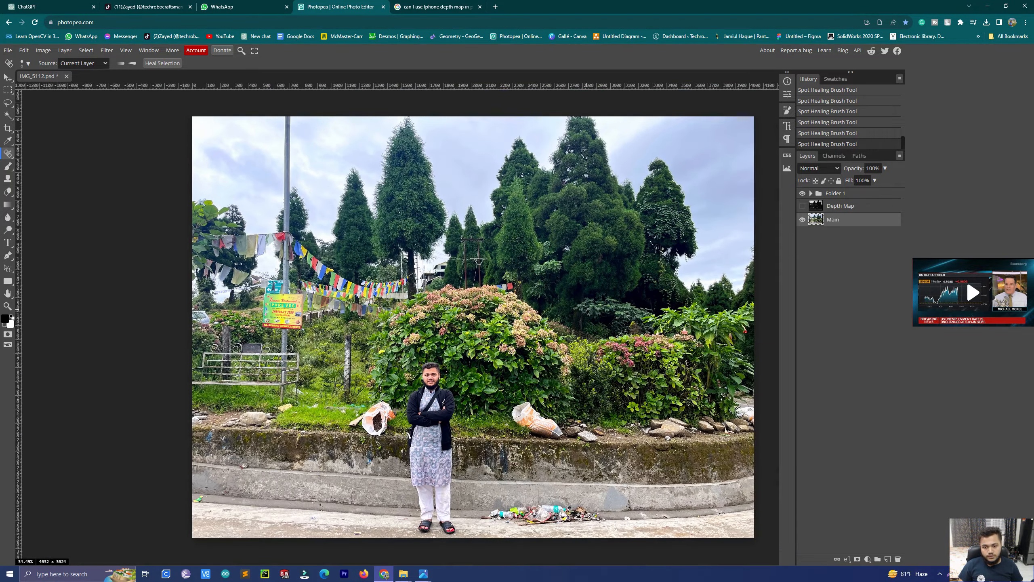
left_click(802, 195)
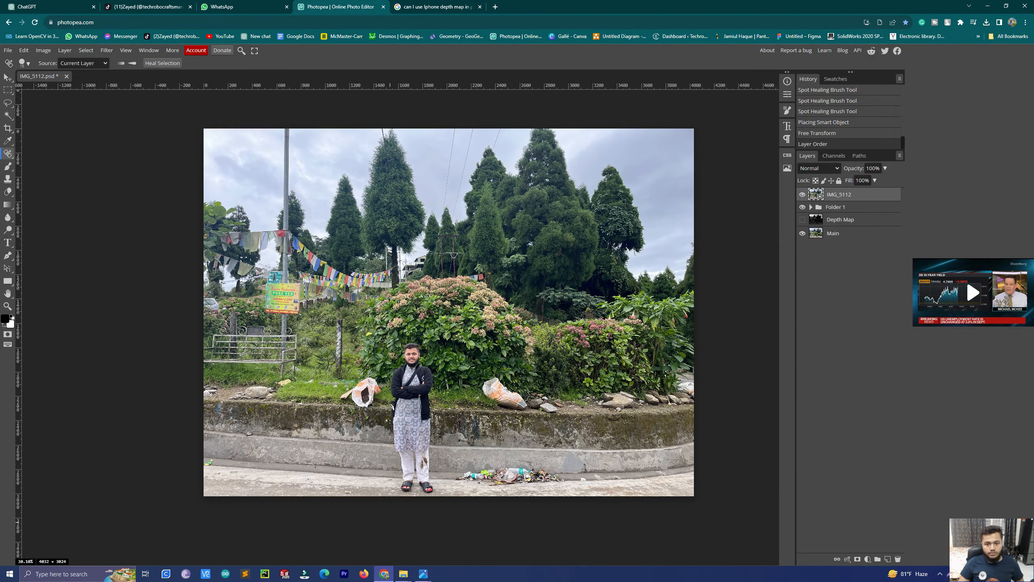
left_click(802, 194)
left_click(802, 195)
left_click(802, 195)
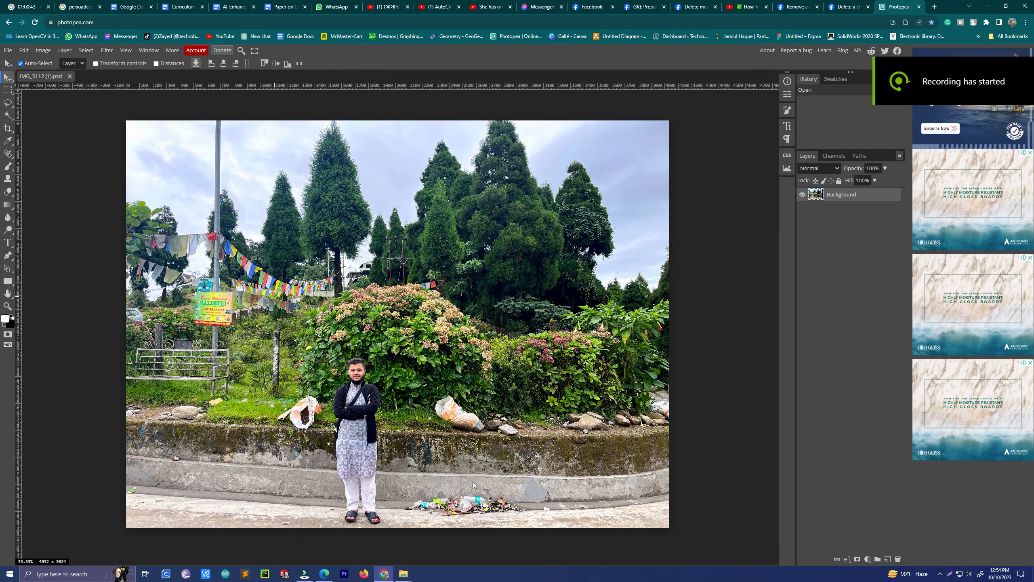
Step: Compare the cleaned photo with the littered original by toggling the visibility of the Background layer
scroll(371, 439, "up", 3)
scroll(299, 413, "down", 1)
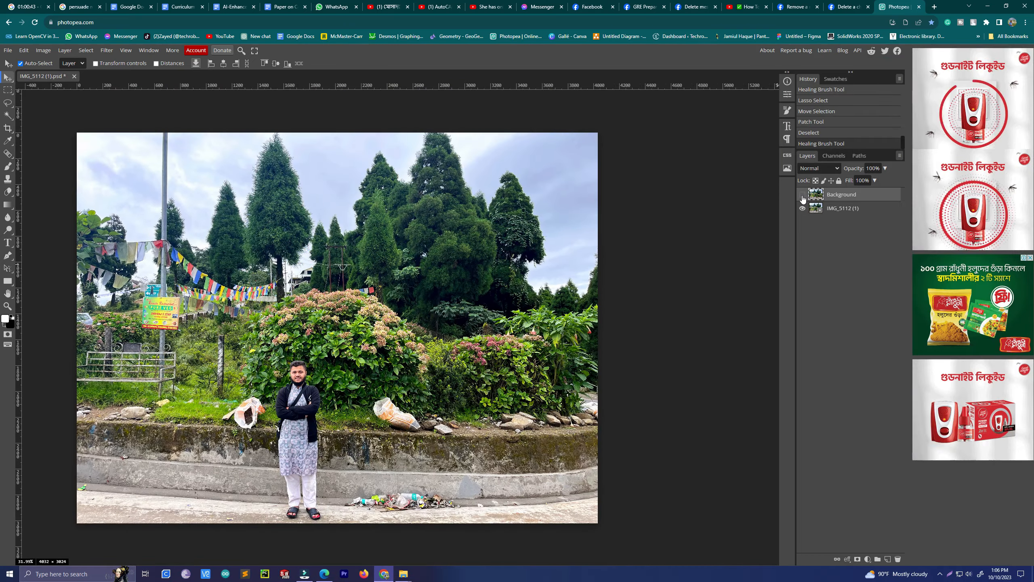
left_click(802, 196)
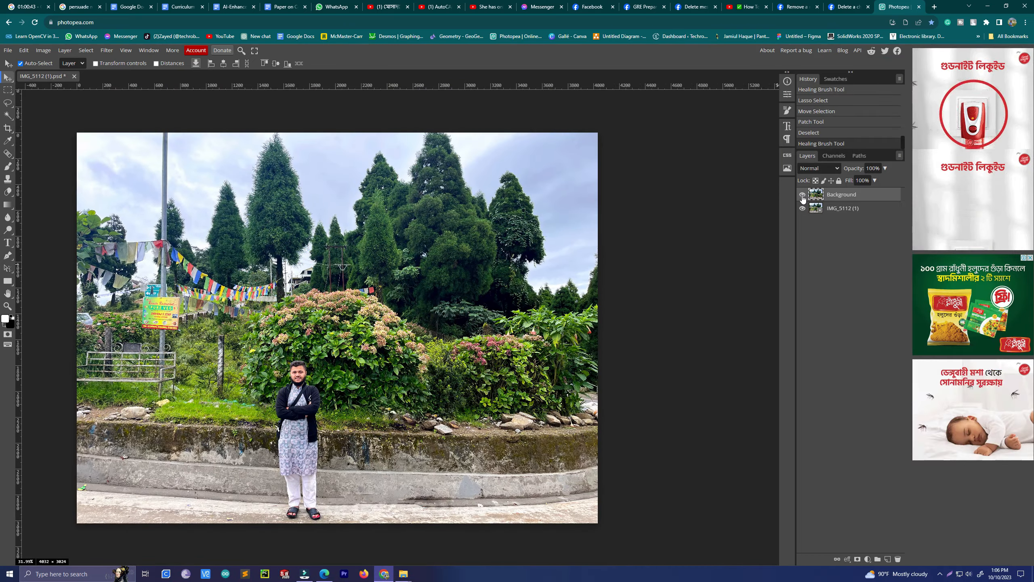
left_click(802, 196)
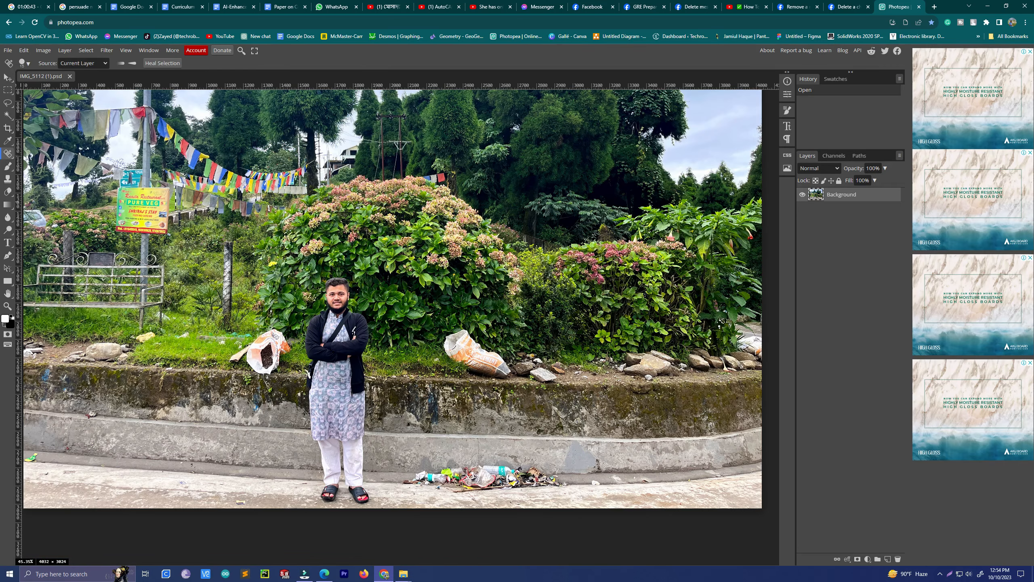
Step: Remove the litter pile on the road beside the man with the Spot Healing Brush and touch up its end nearest his feet
mouse_move(411, 473)
left_mouse_down()
mouse_move(432, 475)
mouse_move(397, 475)
mouse_move(543, 473)
left_mouse_up()
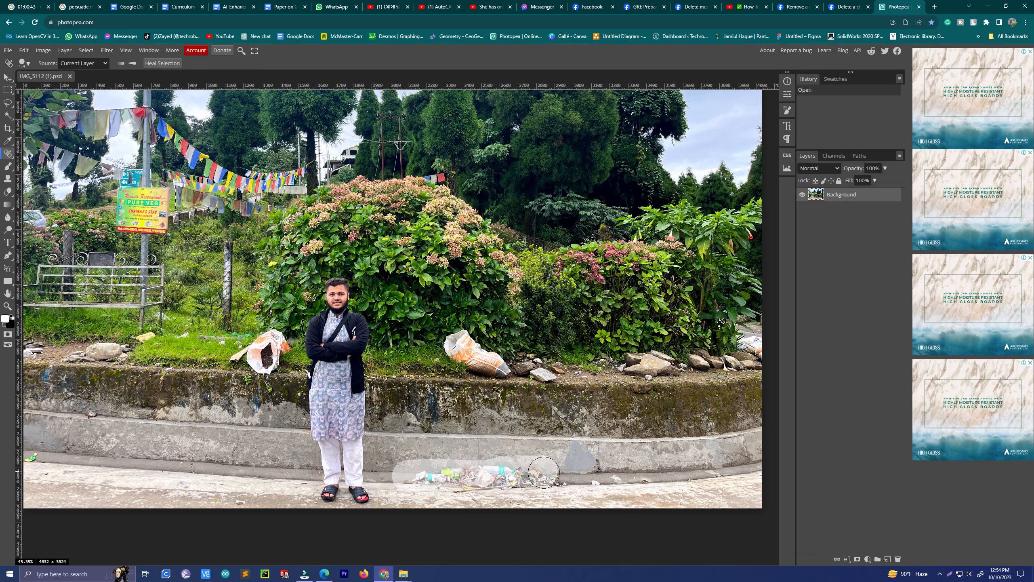
left_click_drag(543, 473, 544, 473)
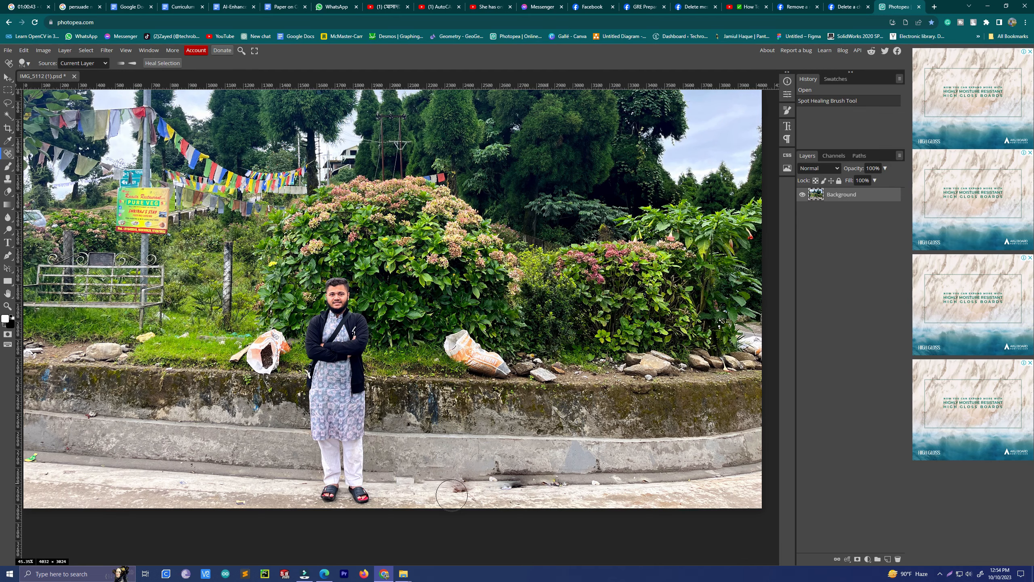
scroll(445, 492, "up", 3)
mouse_move(425, 478)
left_mouse_down()
mouse_move(350, 475)
mouse_move(409, 475)
left_mouse_up()
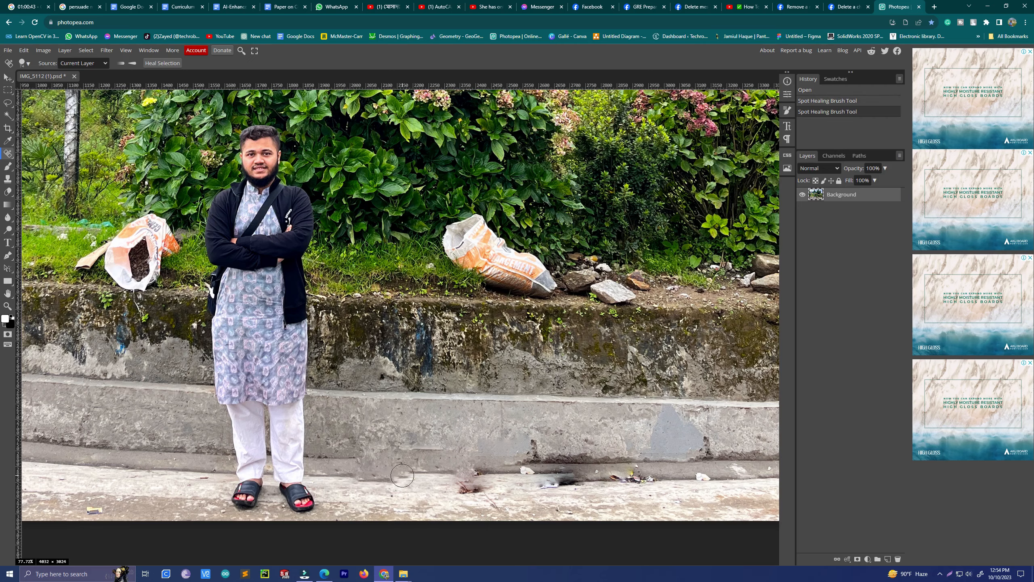
Step: Heal the leftover debris and dark spots along the base of the kerb where the litter pile lay
scroll(551, 473, "down", 2)
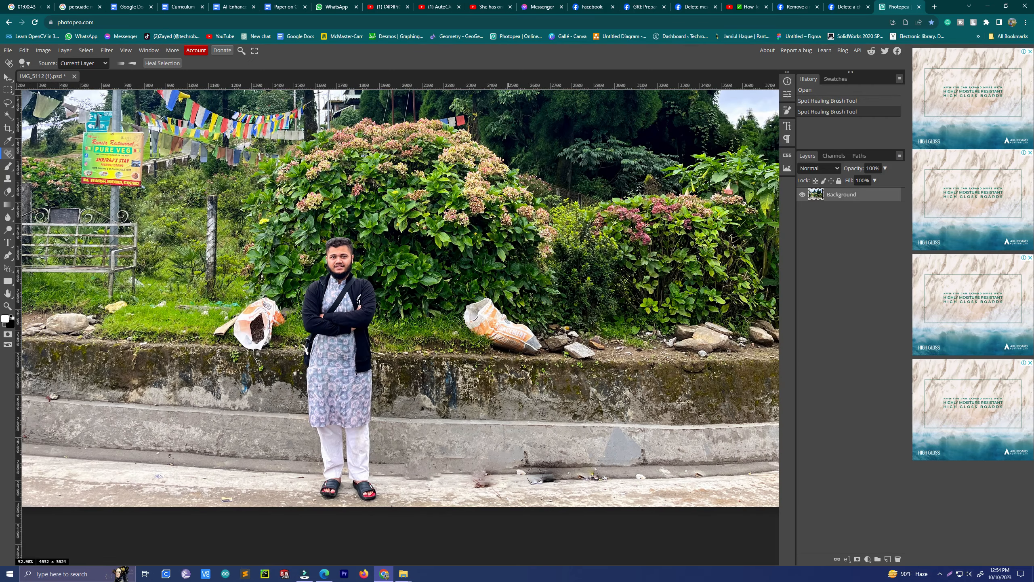
left_click_drag(495, 484, 493, 484)
left_click_drag(494, 483, 494, 484)
left_click_drag(568, 481, 612, 476)
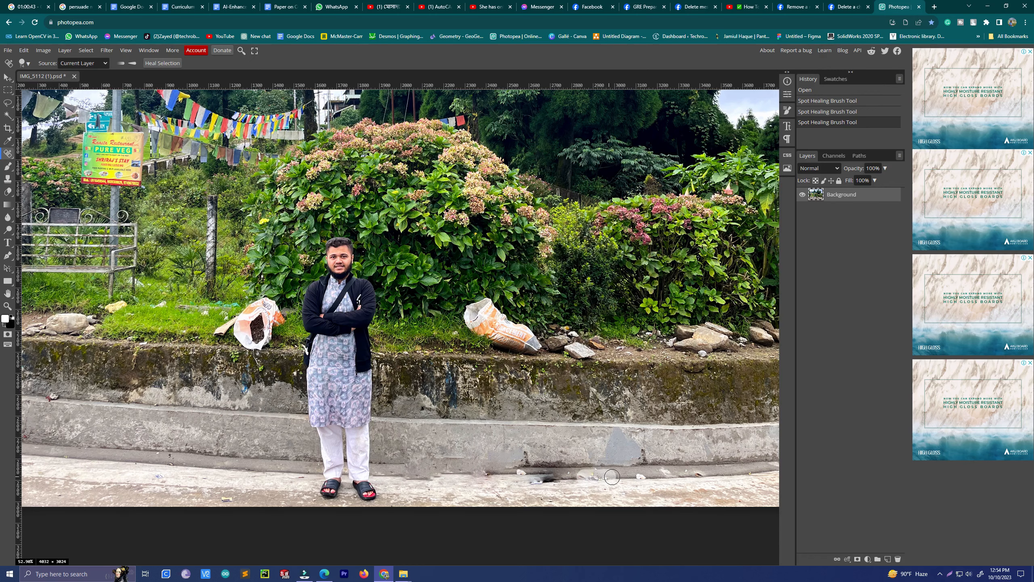
left_click_drag(612, 477, 614, 473)
Step: Paint the Spot Healing Brush over the dark smudge on the road just below the kerb
scroll(590, 478, "up", 5)
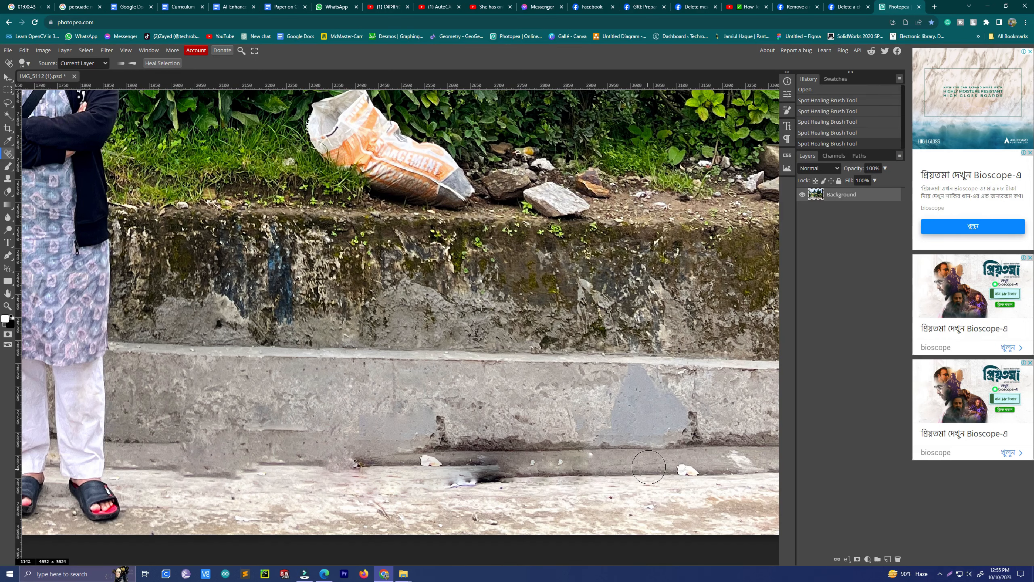
scroll(651, 473, "down", 3)
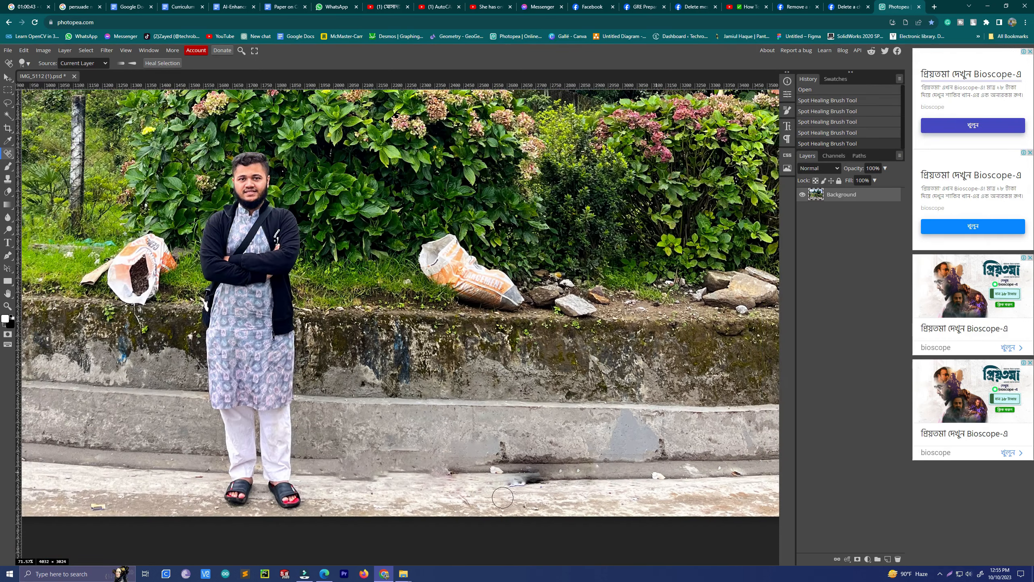
scroll(643, 469, "up", 5)
left_click_drag(617, 458, 578, 465)
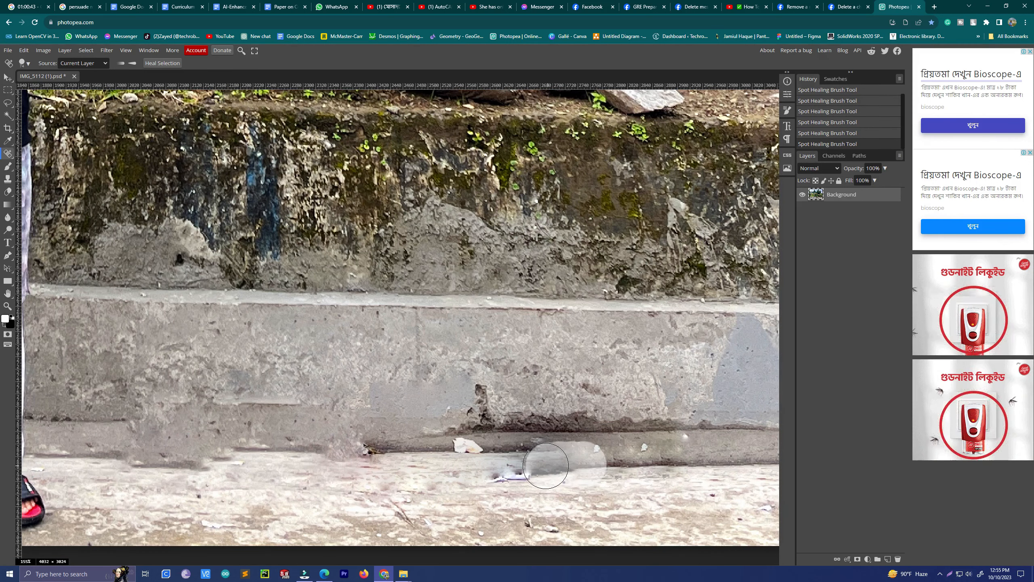
scroll(547, 468, "down", 5)
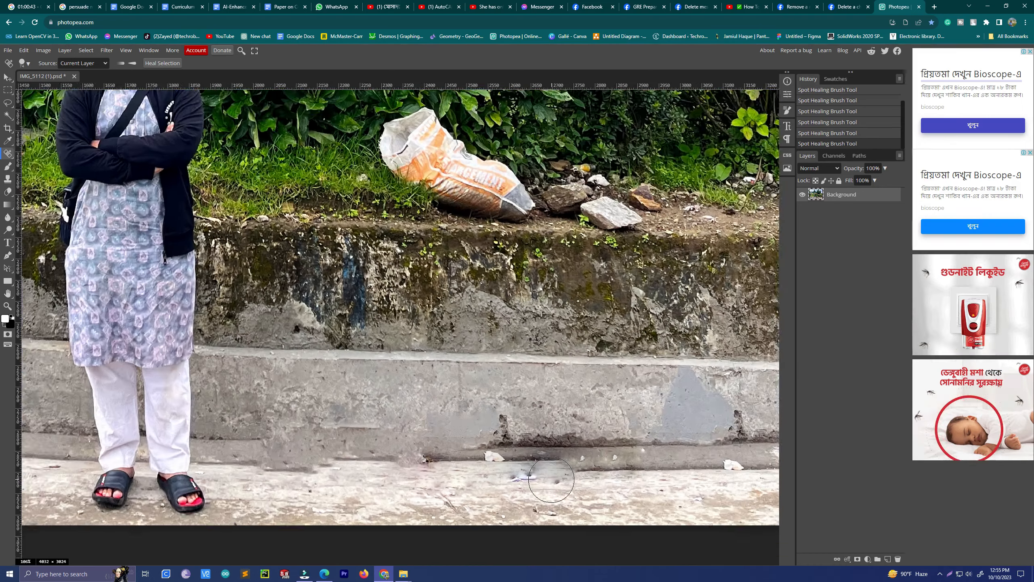
scroll(552, 471, "up", 6)
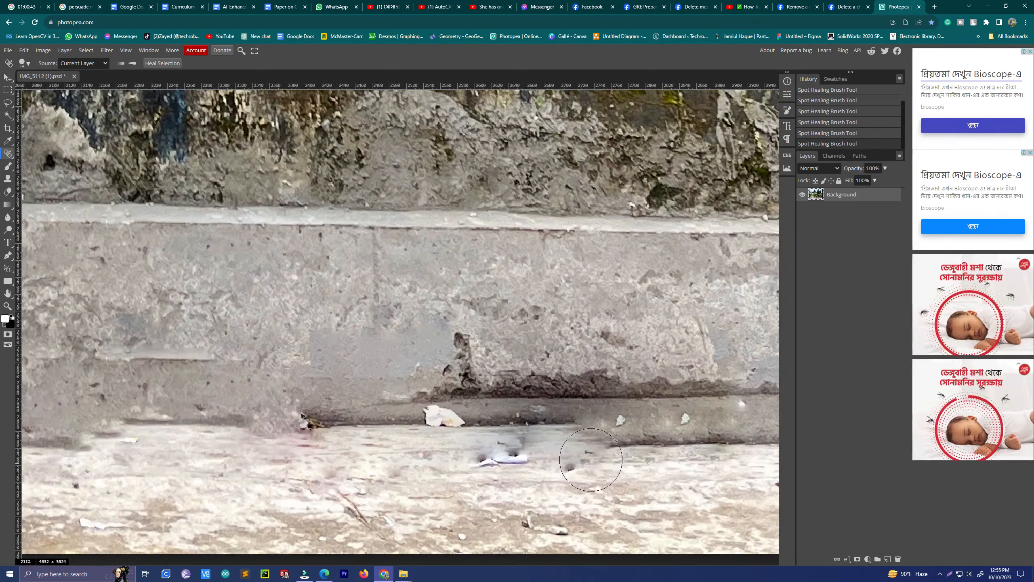
Step: Switch to the Clone Stamp with Normal blending and Current Layer source, and clone the clean kerb edge over the blurred break in it
left_click(7, 183)
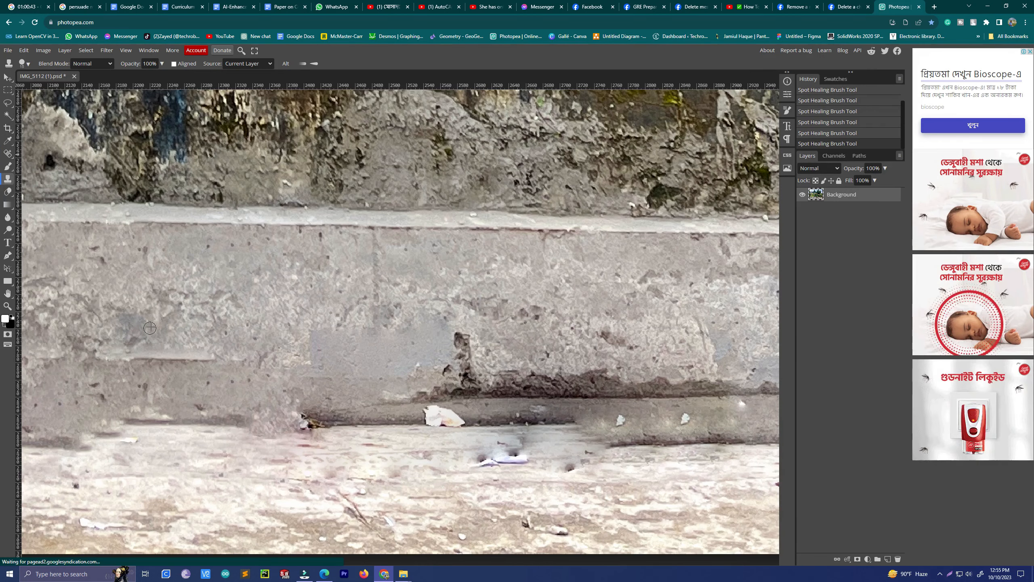
scroll(149, 328, "down", 1)
mouse_move(8, 208)
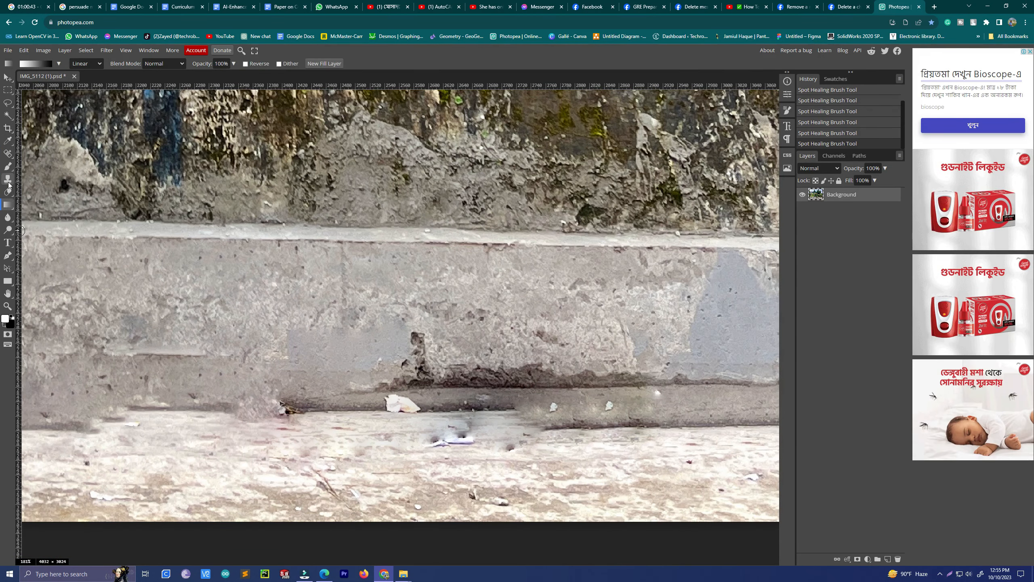
left_click(9, 155)
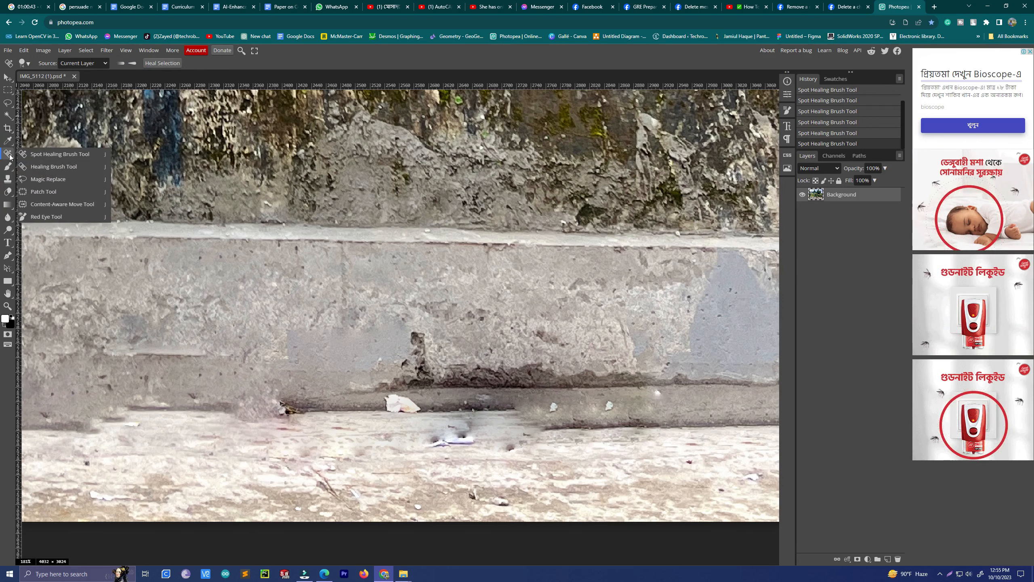
left_click(8, 182)
left_click(242, 67)
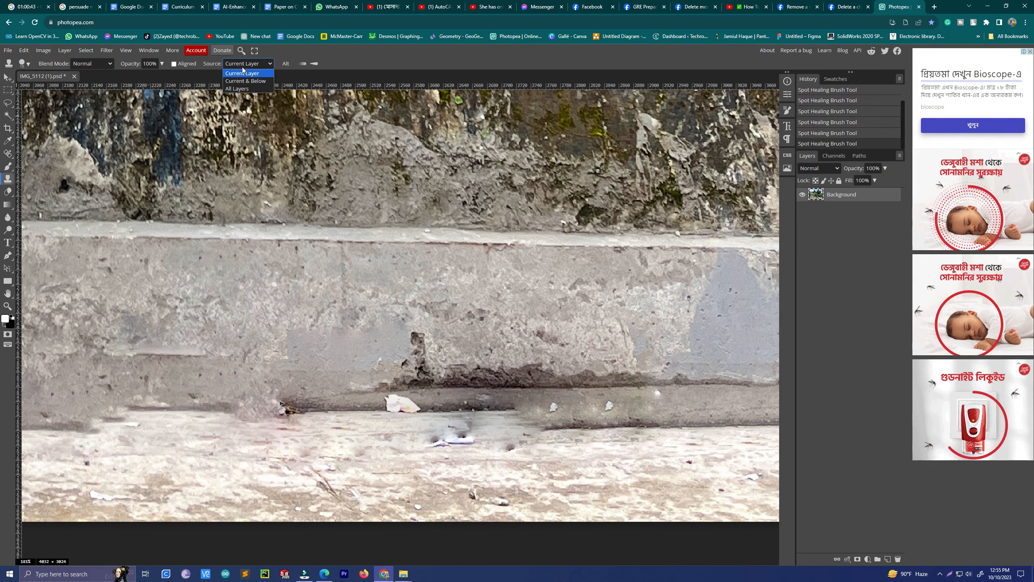
left_click(242, 66)
left_click(90, 65)
left_click(89, 64)
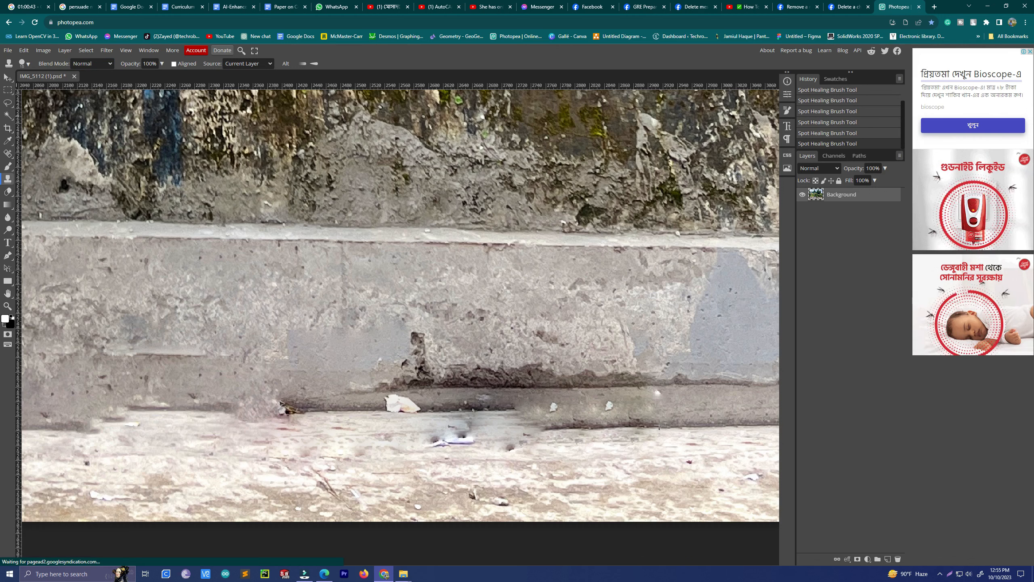
left_click(667, 427, "alt")
right_click(539, 427, "alt")
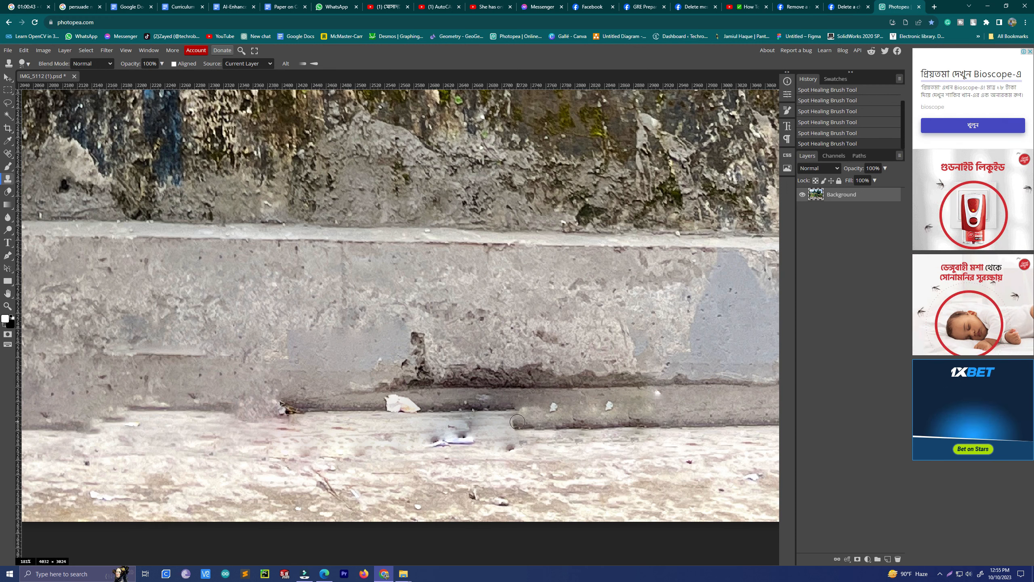
mouse_move(508, 417)
left_mouse_down()
mouse_move(499, 424)
mouse_move(512, 438)
mouse_move(506, 450)
left_mouse_up()
Step: Clone the kerb's ledge line and lower step from beside the man's feet into the smeared area next to them
scroll(417, 463, "down", 3)
scroll(418, 463, "up", 3)
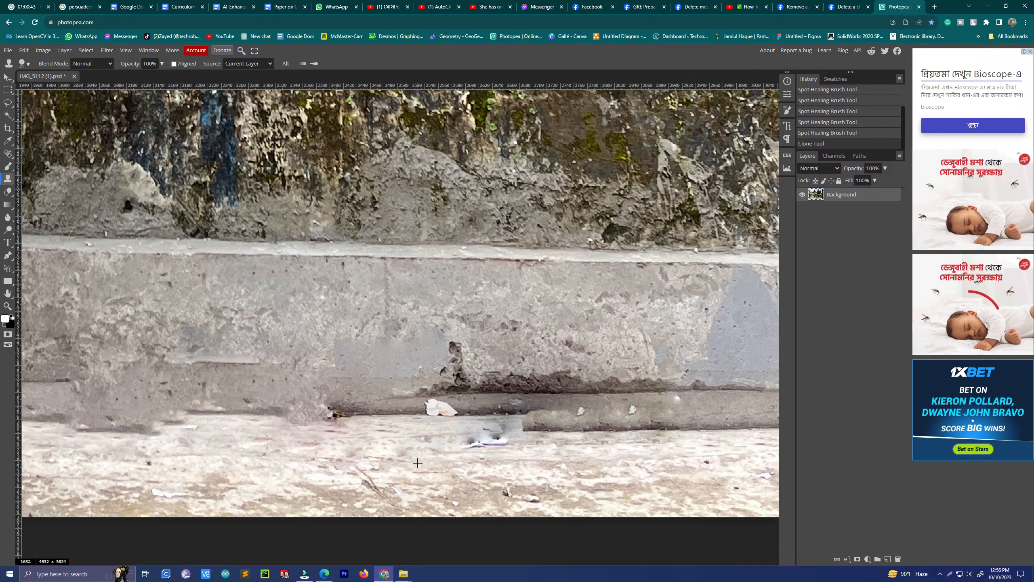
scroll(418, 463, "down", 1)
scroll(312, 465, "down", 1)
scroll(206, 430, "up", 3)
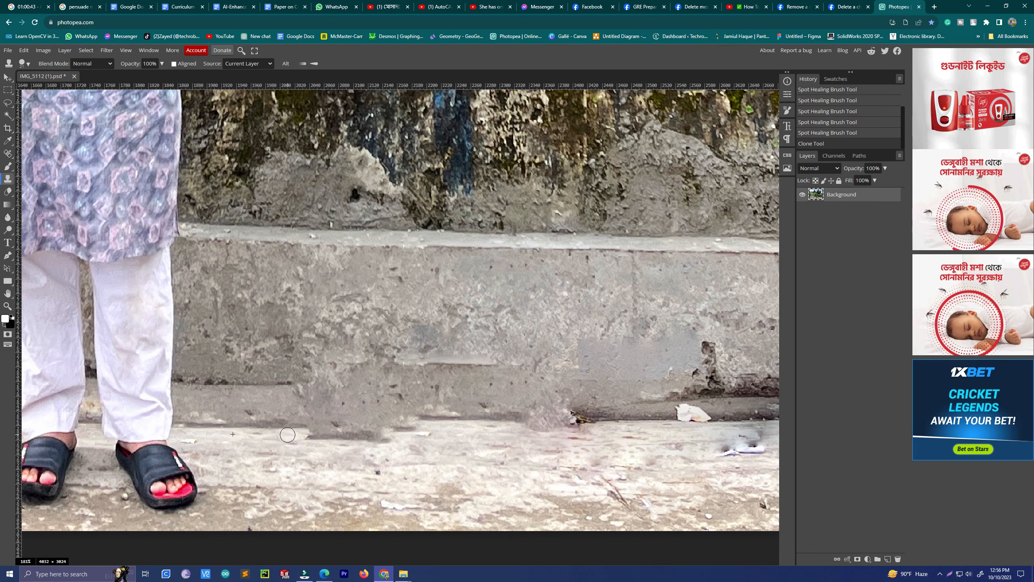
left_click_drag(314, 424, 327, 422)
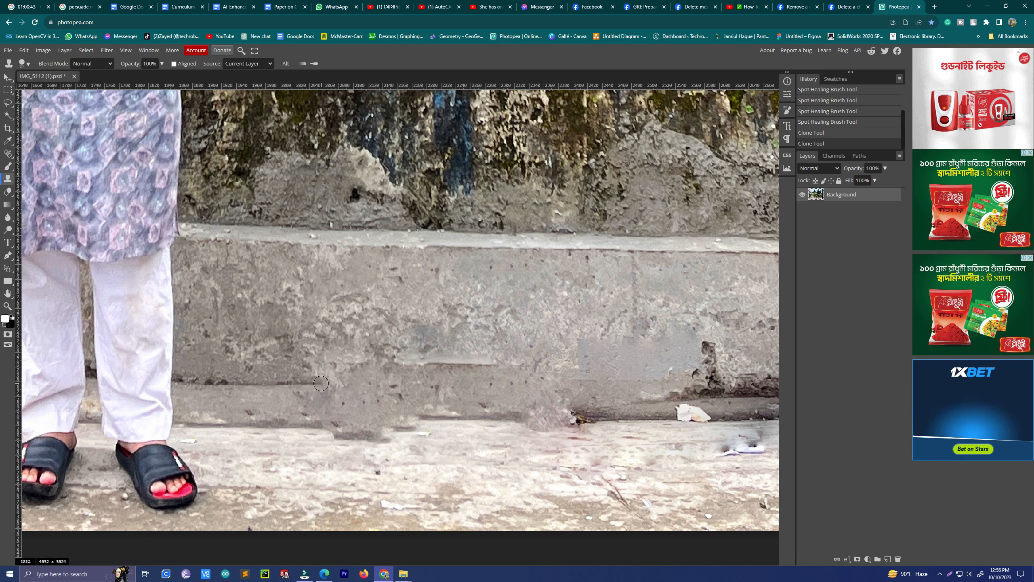
left_click(324, 404)
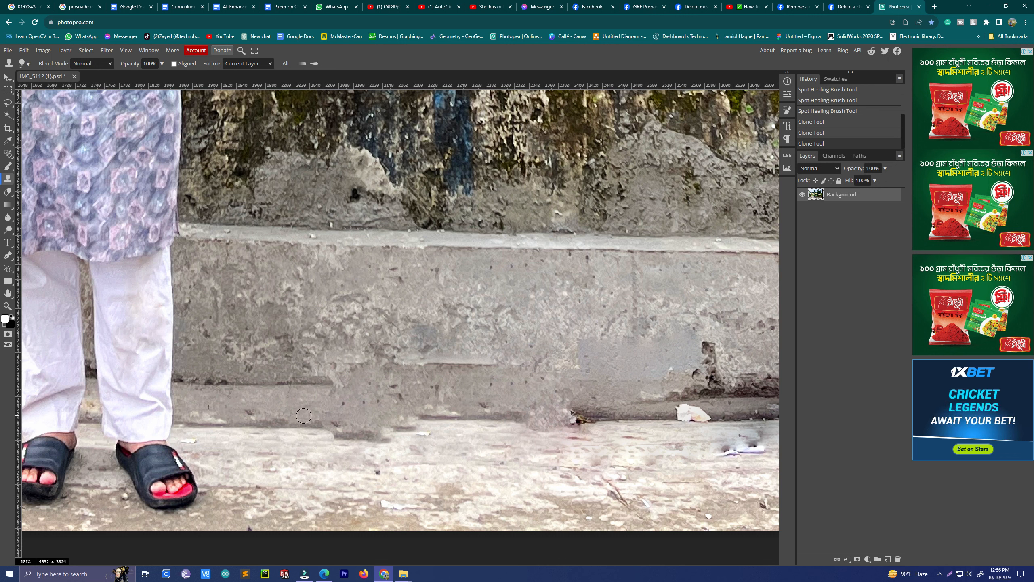
left_click(303, 416)
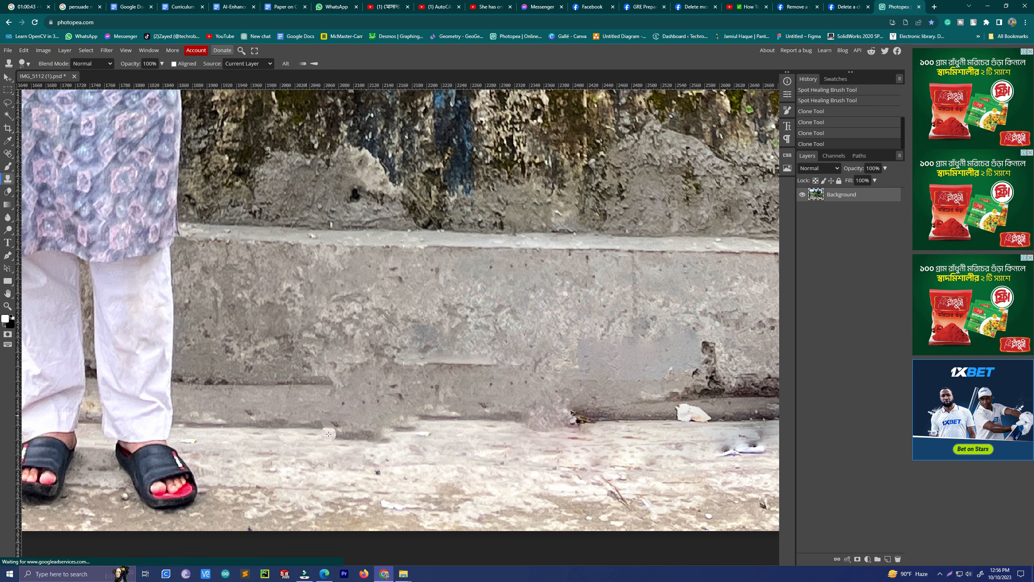
Step: Clone clean road texture over the dark smear below the kerb and rebuild the kerb's straight base line there
left_click(347, 439)
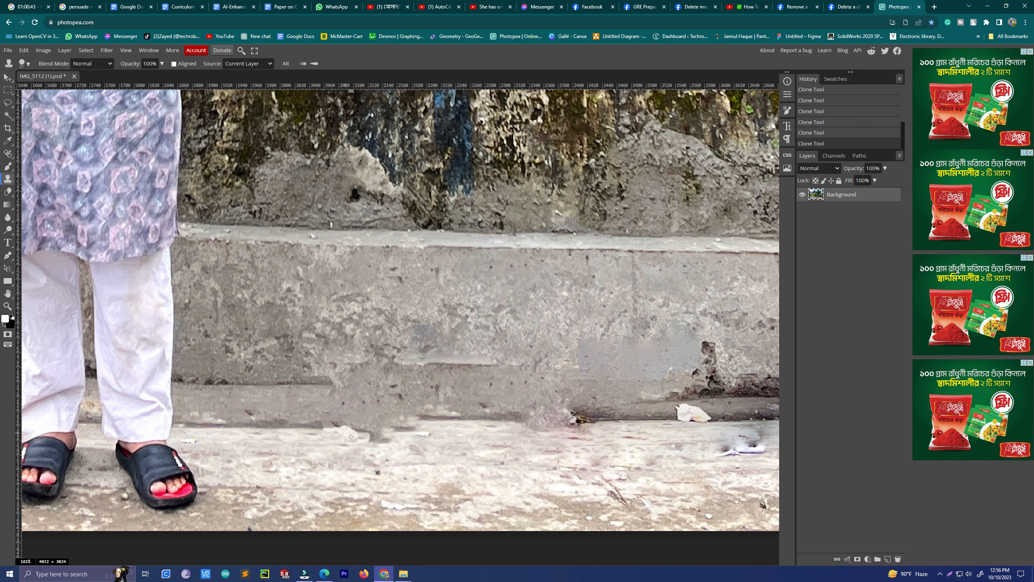
left_click_drag(350, 437, 382, 439)
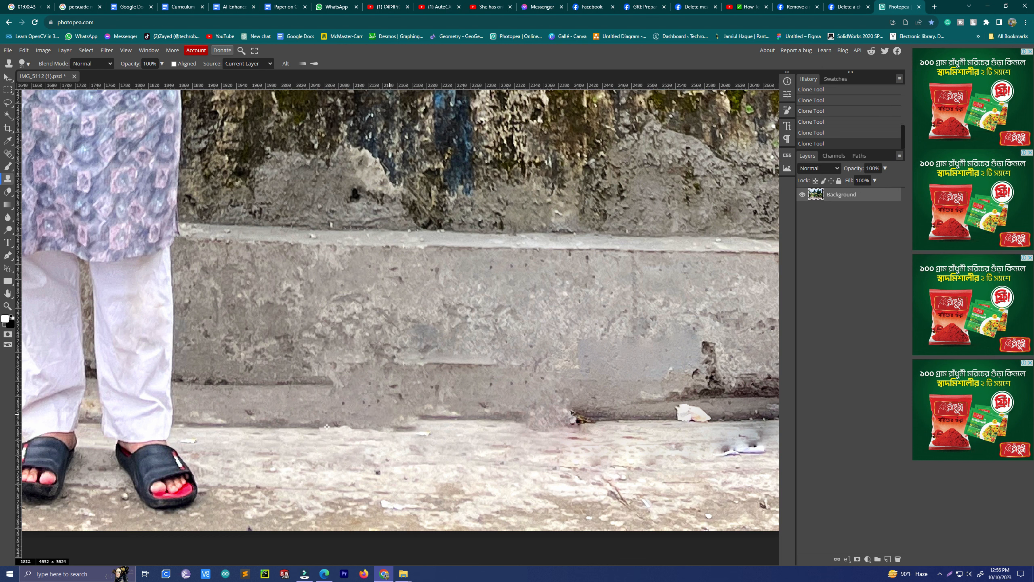
left_click_drag(329, 426, 374, 426)
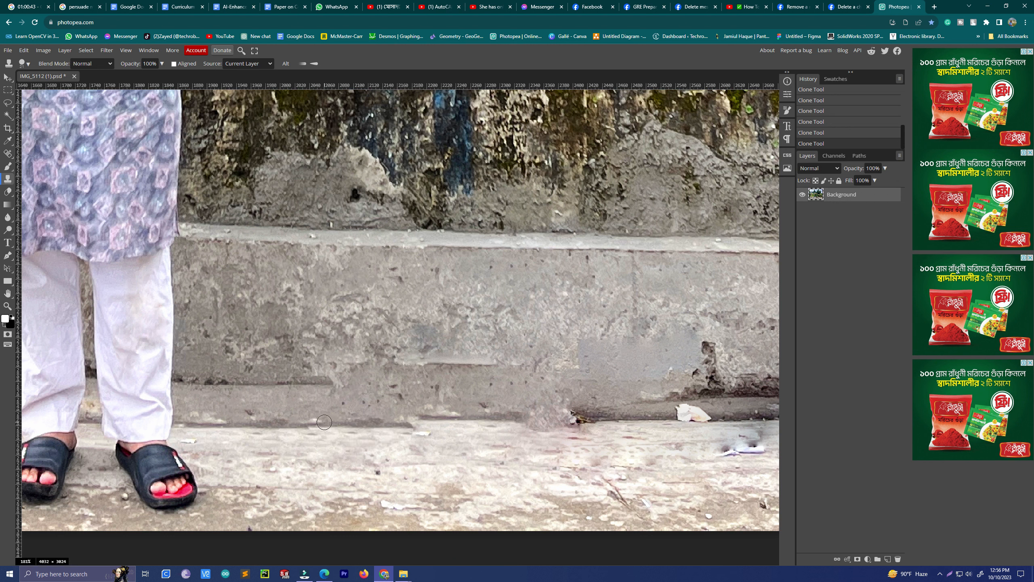
left_click_drag(314, 426, 351, 423)
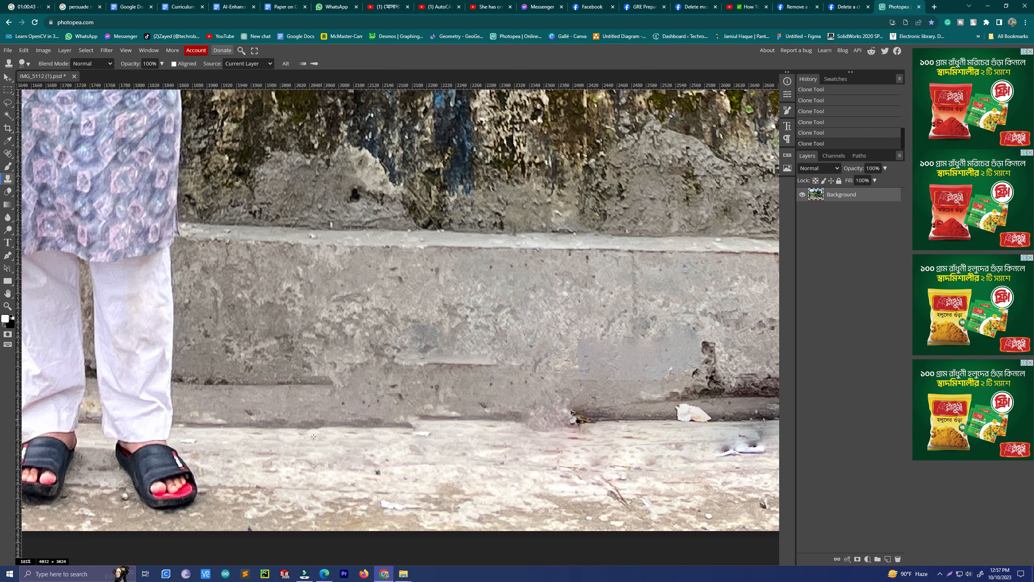
Step: Clone clean road texture over the blue-white scrap lying just below the kerb
scroll(422, 447, "right", 6)
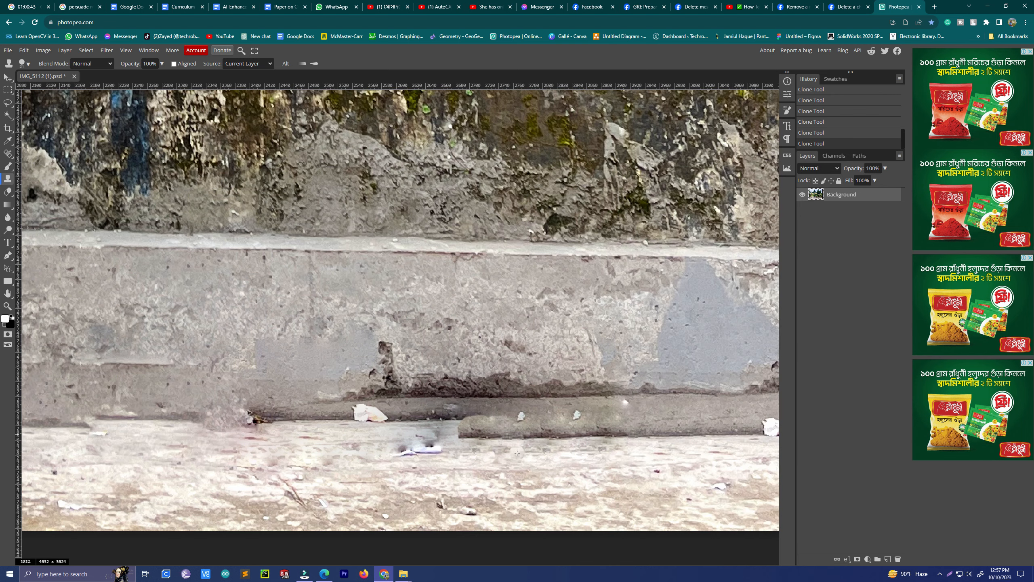
scroll(452, 430, "down", 3)
scroll(431, 432, "up", 4)
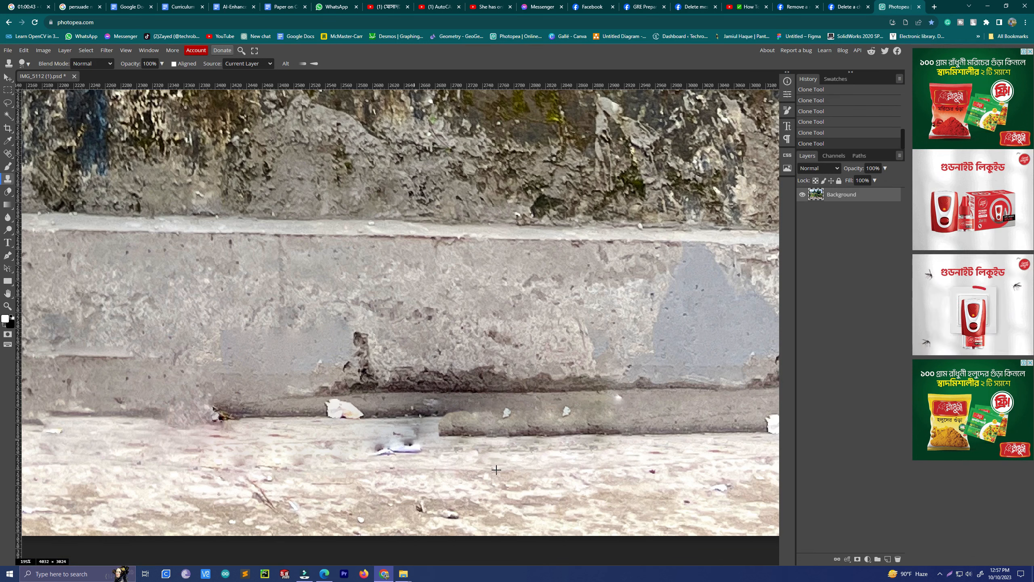
mouse_move(428, 435)
left_mouse_down()
mouse_move(384, 438)
mouse_move(419, 451)
mouse_move(334, 444)
mouse_move(348, 456)
left_mouse_up()
scroll(348, 456, "down", 5)
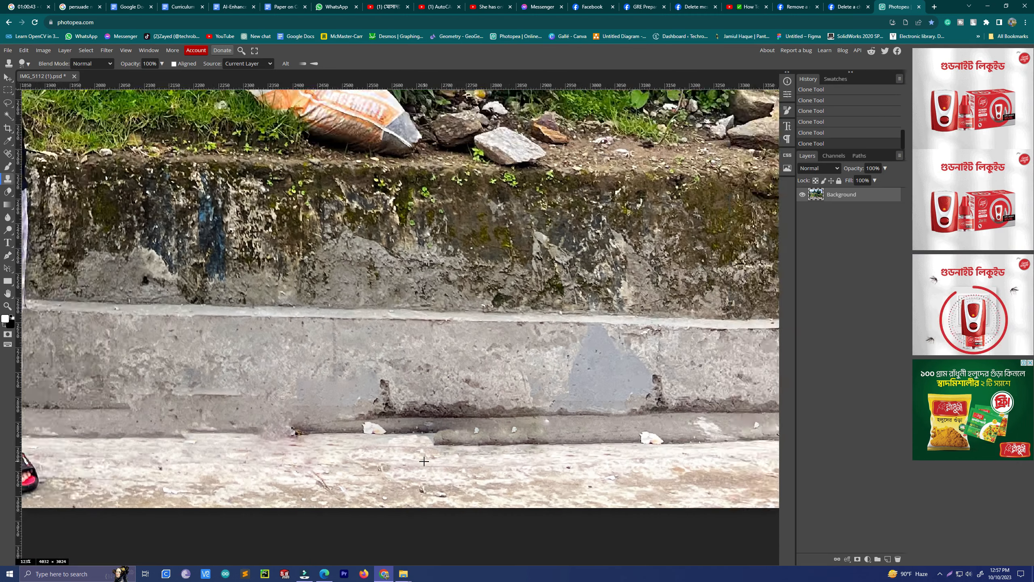
scroll(525, 435, "up", 5)
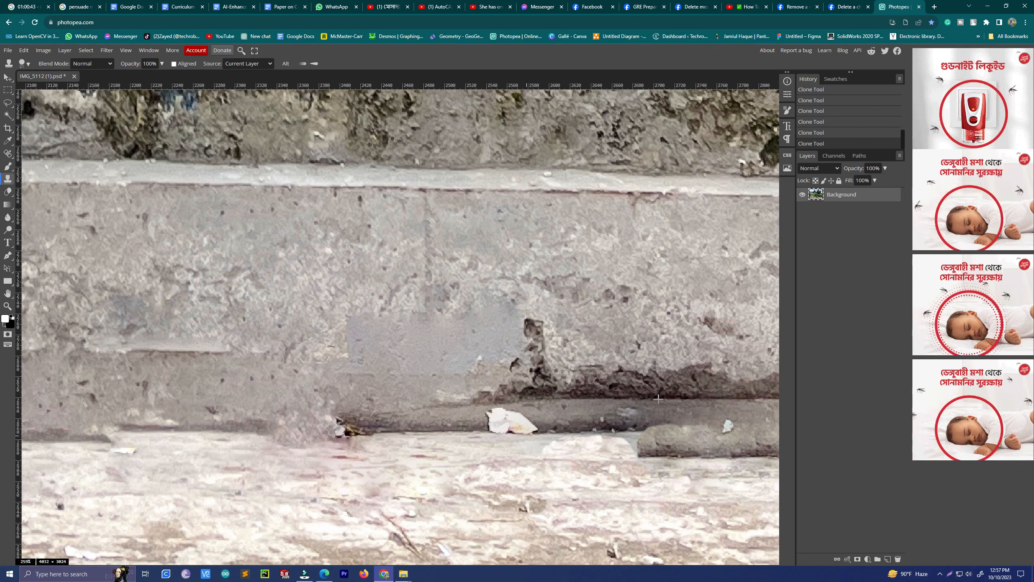
Step: Clone the kerb's clean base over the white litter lying on it and touch up the base line there
left_click(601, 432, "alt")
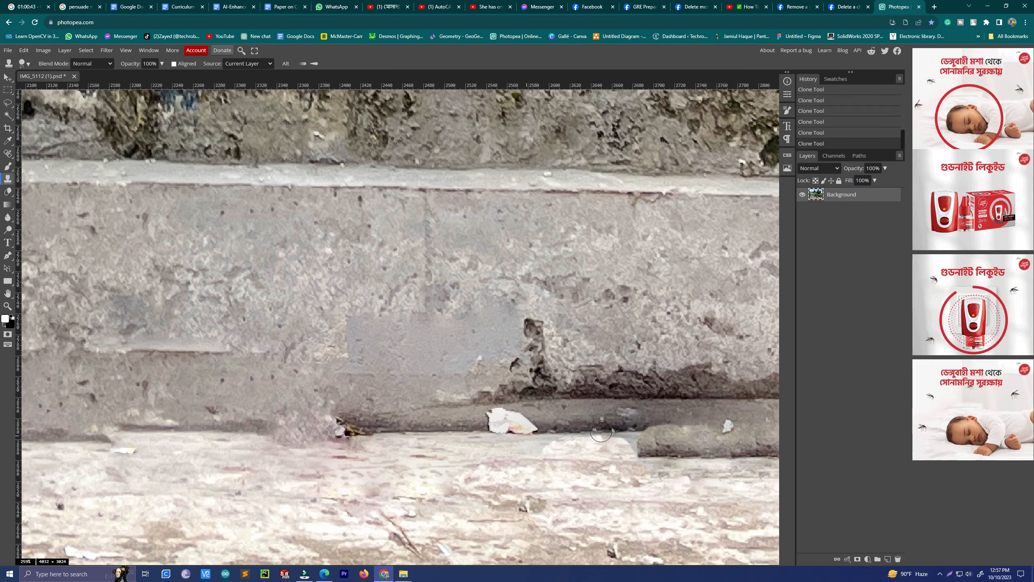
left_click_drag(531, 431, 493, 427)
scroll(477, 439, "down", 4)
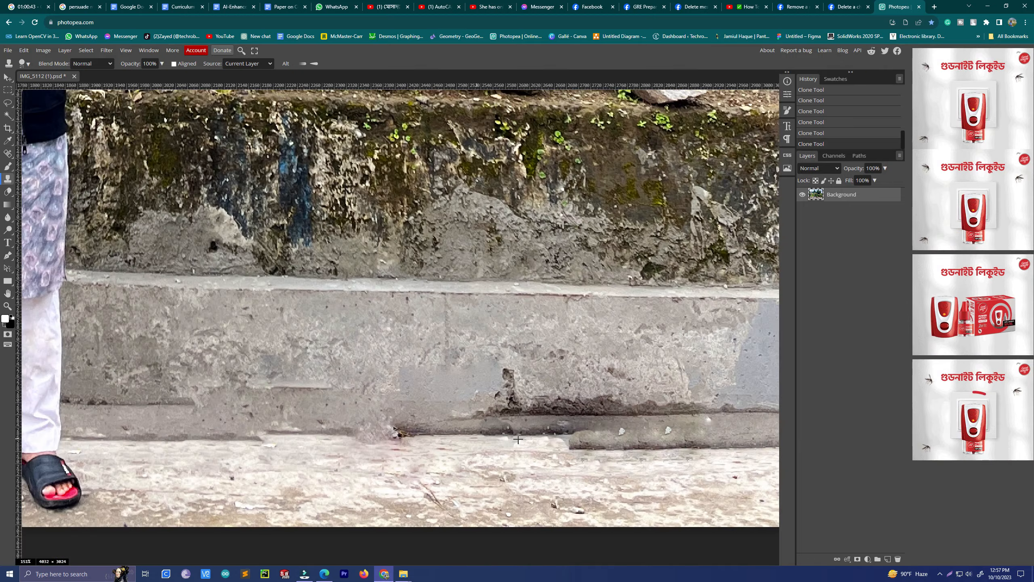
scroll(517, 439, "down", 3)
scroll(516, 420, "up", 6)
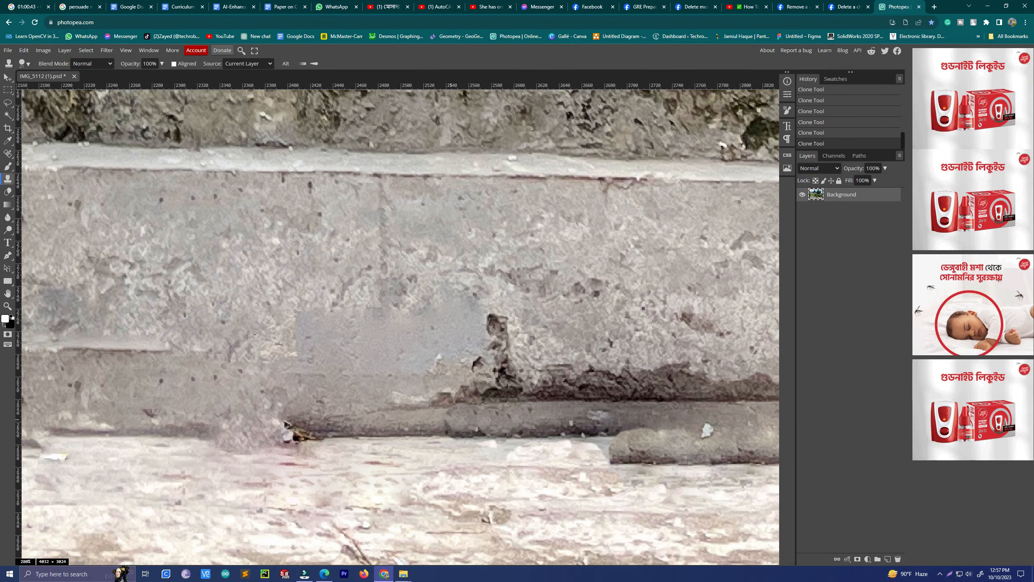
left_click_drag(451, 420, 452, 423)
scroll(484, 430, "down", 1)
scroll(405, 436, "left", 5)
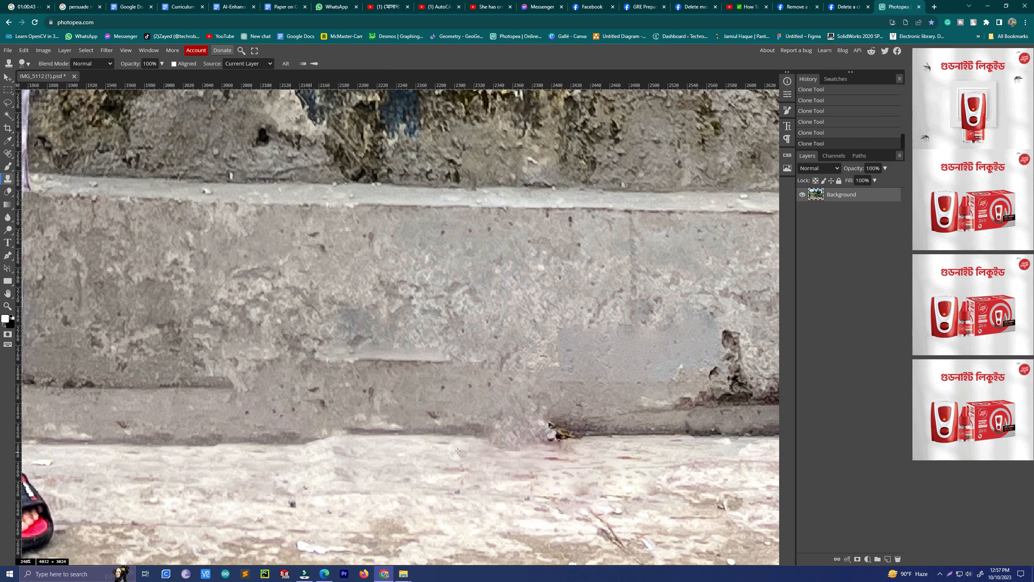
Step: Clone over the reddish haze on the road and, after undoing the last stroke, over the dark debris at the kerb's base
mouse_move(474, 445)
left_mouse_down()
mouse_move(537, 446)
mouse_move(500, 465)
mouse_move(451, 465)
mouse_move(520, 464)
mouse_move(492, 481)
mouse_move(430, 490)
left_mouse_up()
scroll(534, 488, "down", 2)
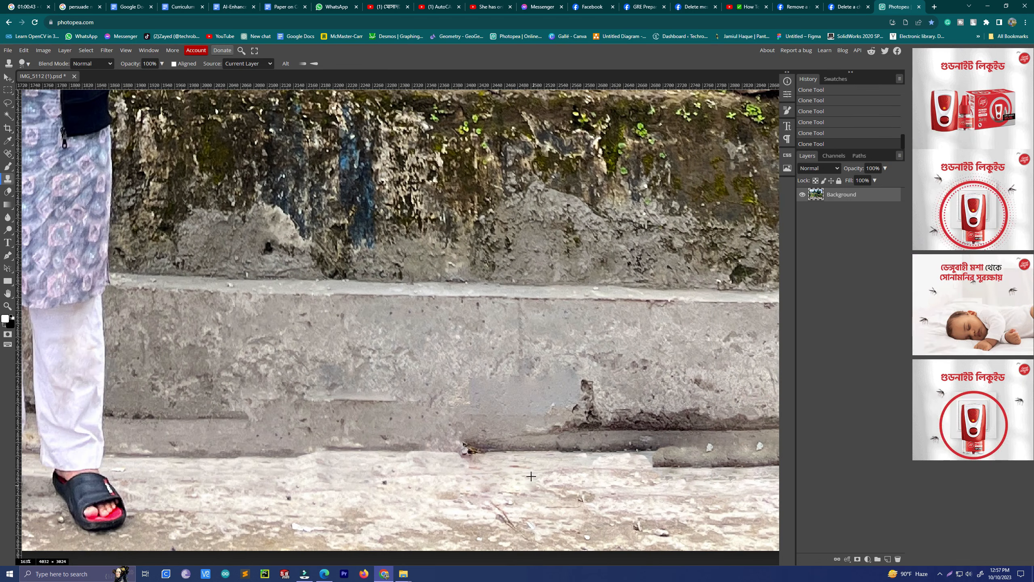
scroll(531, 476, "up", 2)
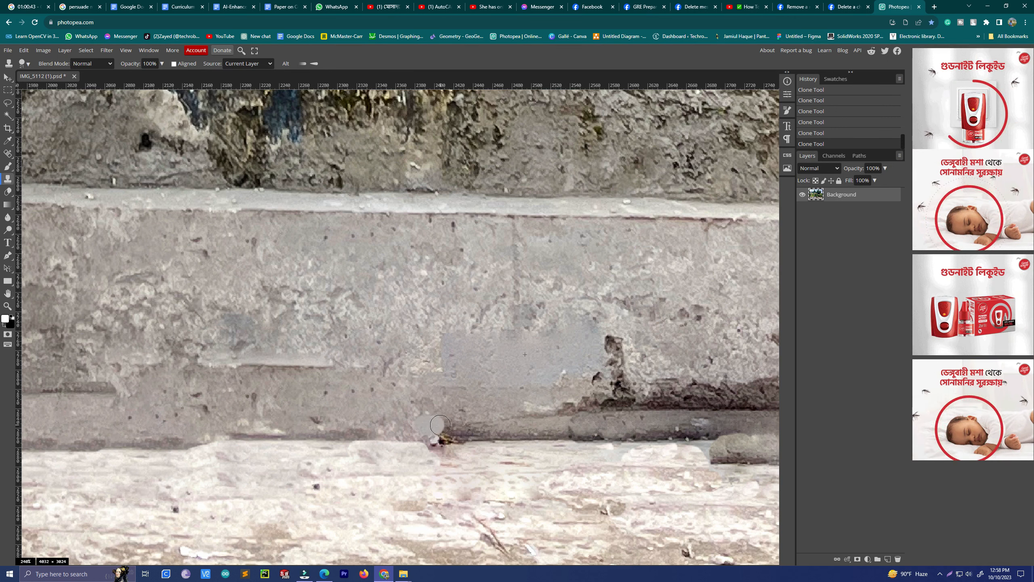
key("ctrl+z")
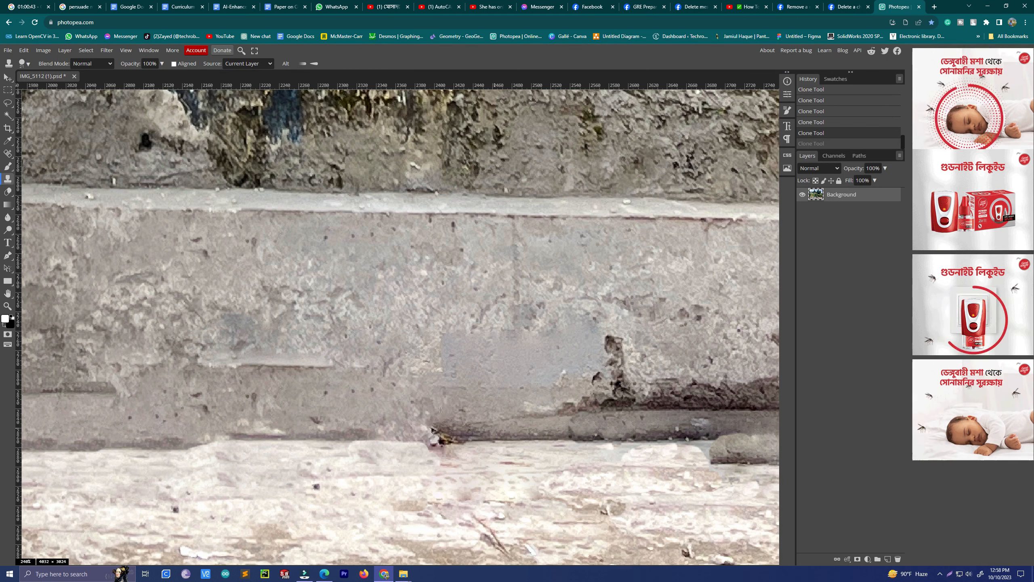
left_click_drag(508, 429, 511, 429)
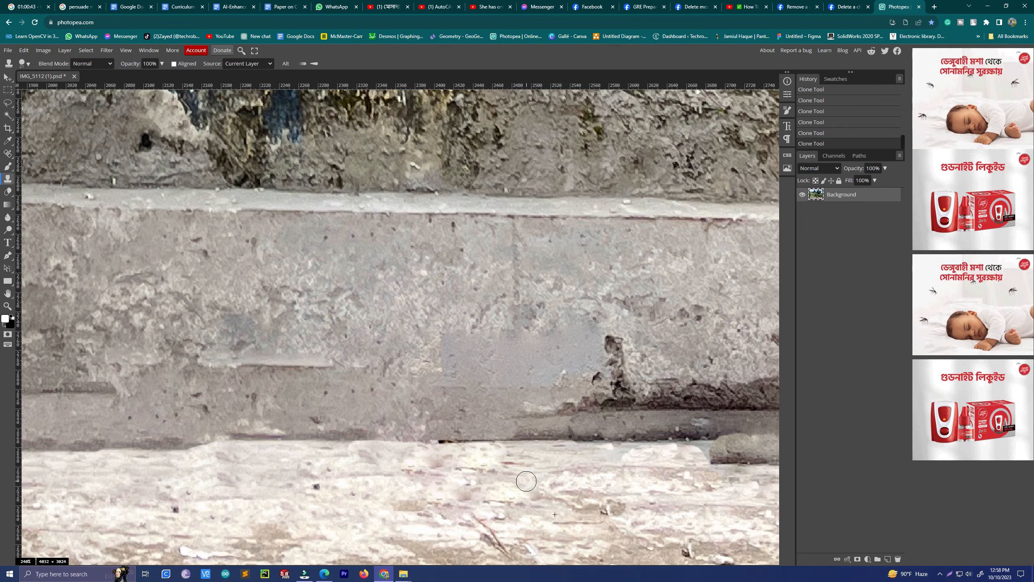
Step: Clone kerb texture over the bluish mark and into the notch where the kerb's lower base line steps down
scroll(495, 497, "down", 3)
scroll(492, 514, "down", 5)
scroll(538, 510, "up", 6)
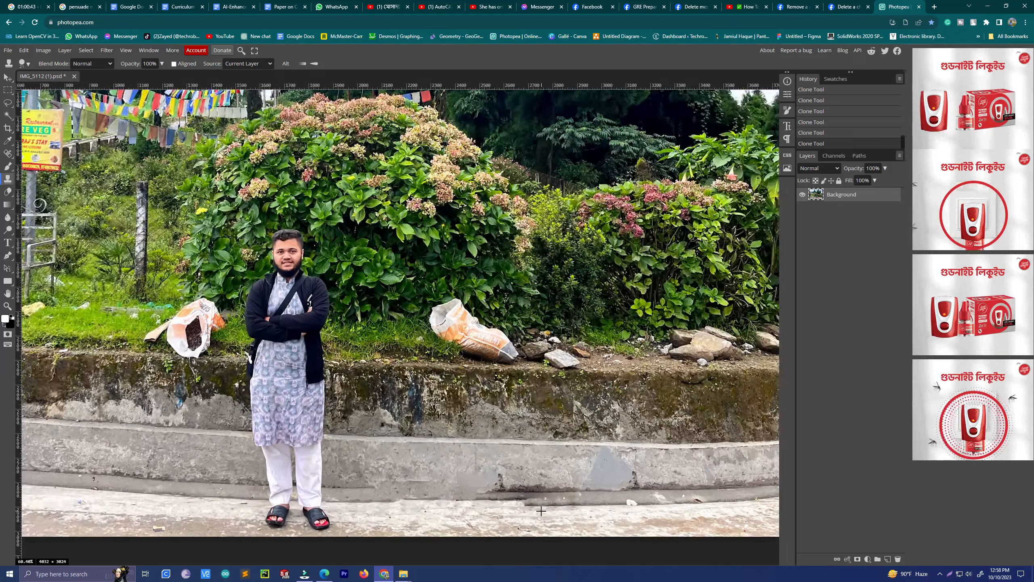
scroll(538, 506, "up", 5)
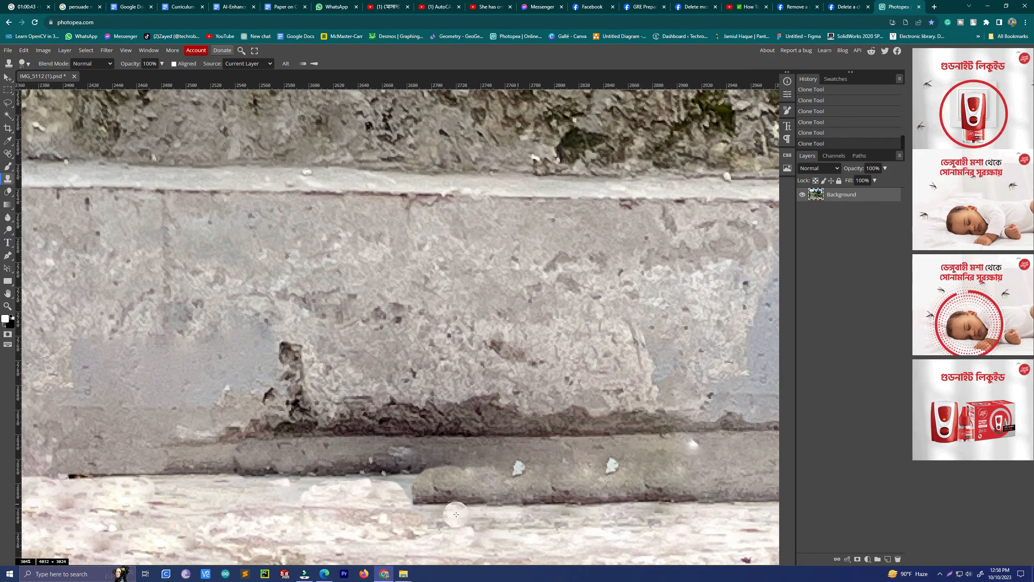
scroll(439, 518, "down", 2)
scroll(431, 489, "up", 1)
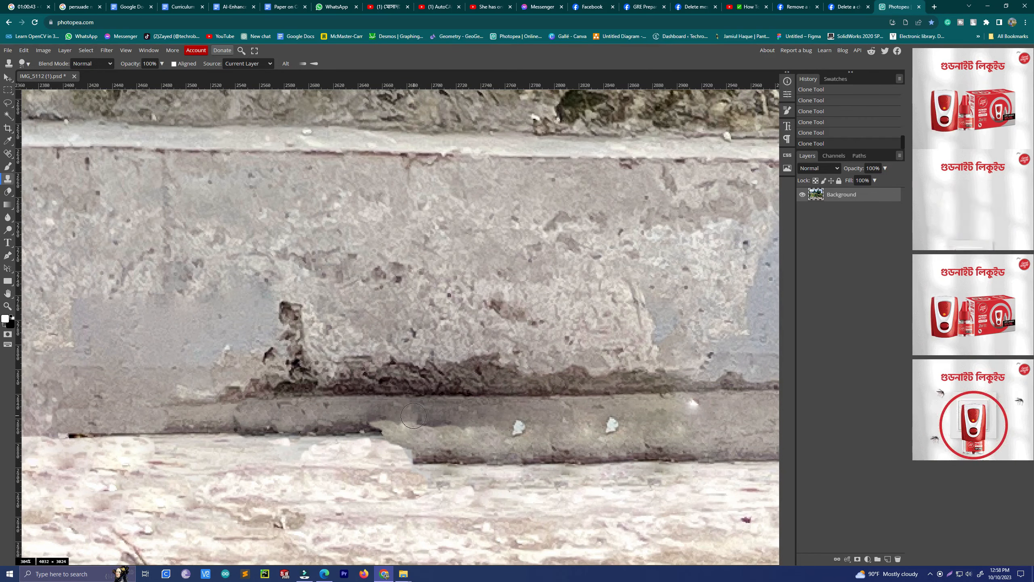
left_click_drag(413, 415, 454, 424)
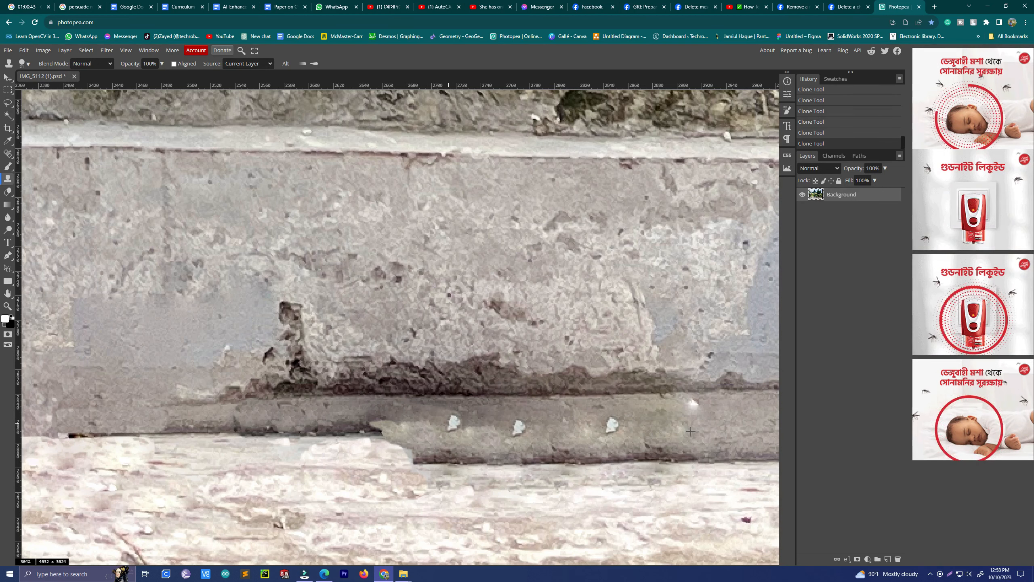
Step: Sample clean kerb surface and clone it over two of the white specks on the lower step
left_click(690, 431, "alt")
left_click(612, 425)
left_click(452, 424)
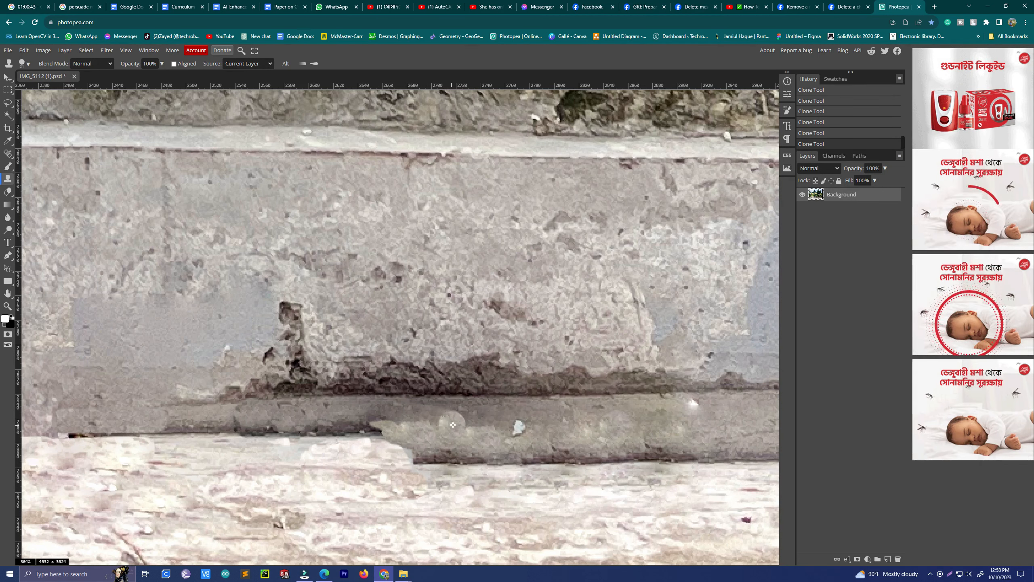
left_click(547, 438, "alt")
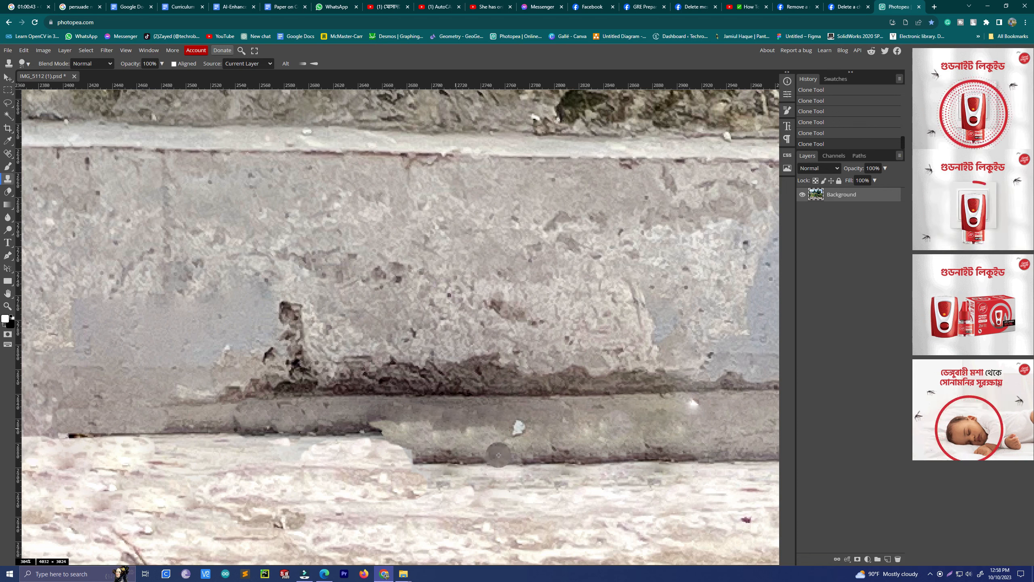
Step: Extend the kerb's lower step and its dark base line towards the man by cloning over the adjoining road
scroll(594, 439, "left", 5)
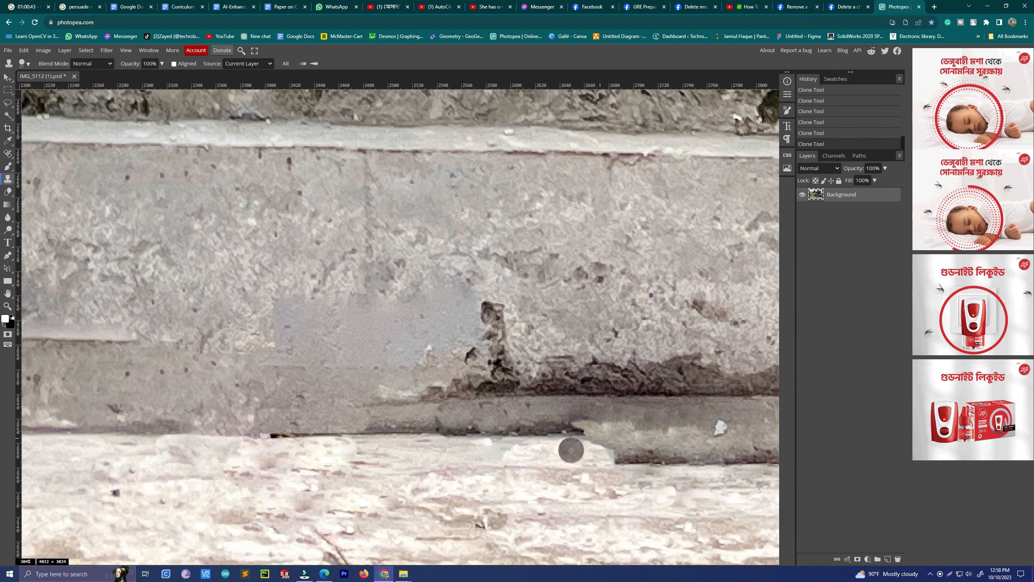
scroll(578, 450, "down", 1)
scroll(591, 455, "right", 2)
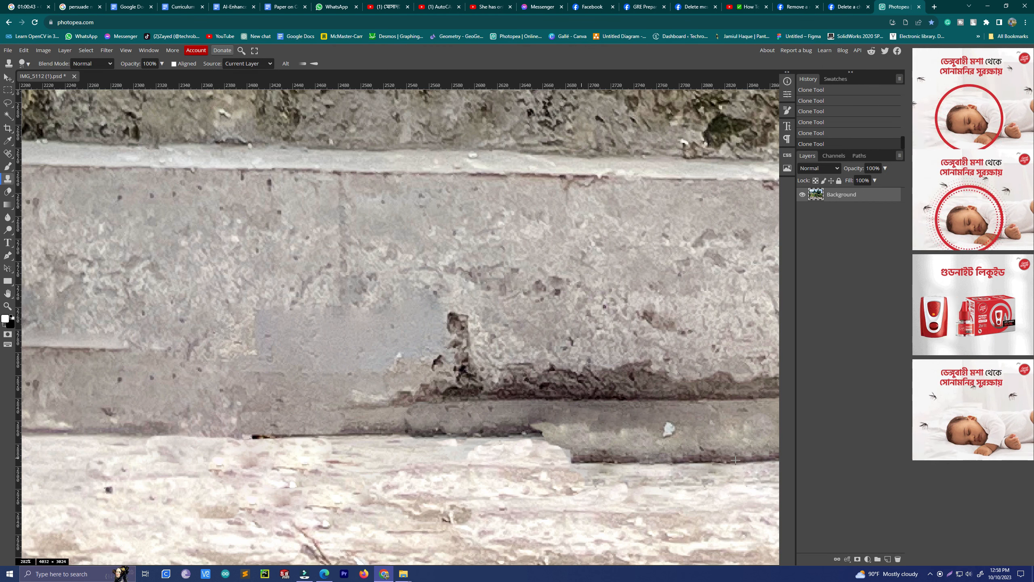
left_click(566, 461)
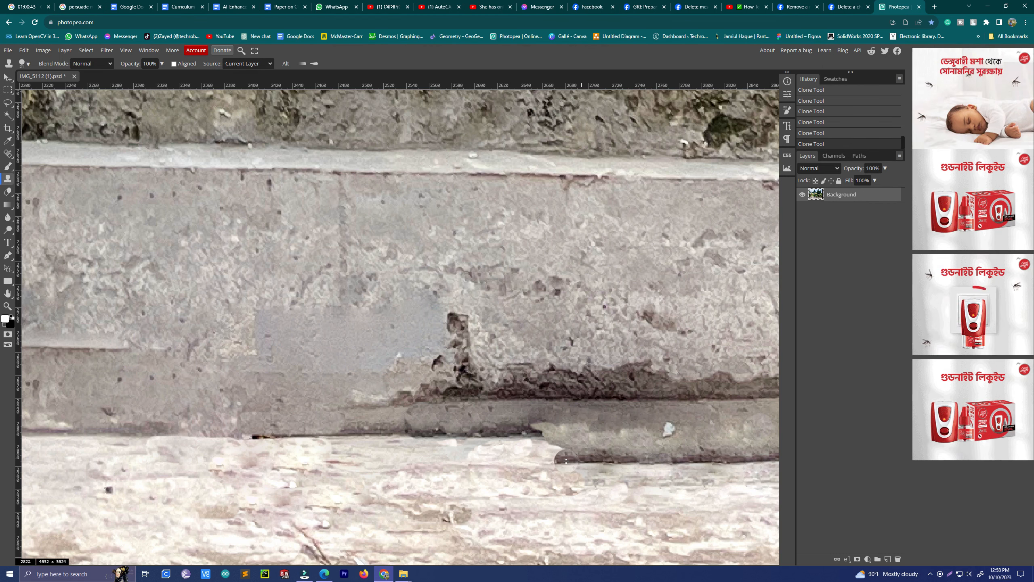
left_click_drag(556, 447, 541, 445)
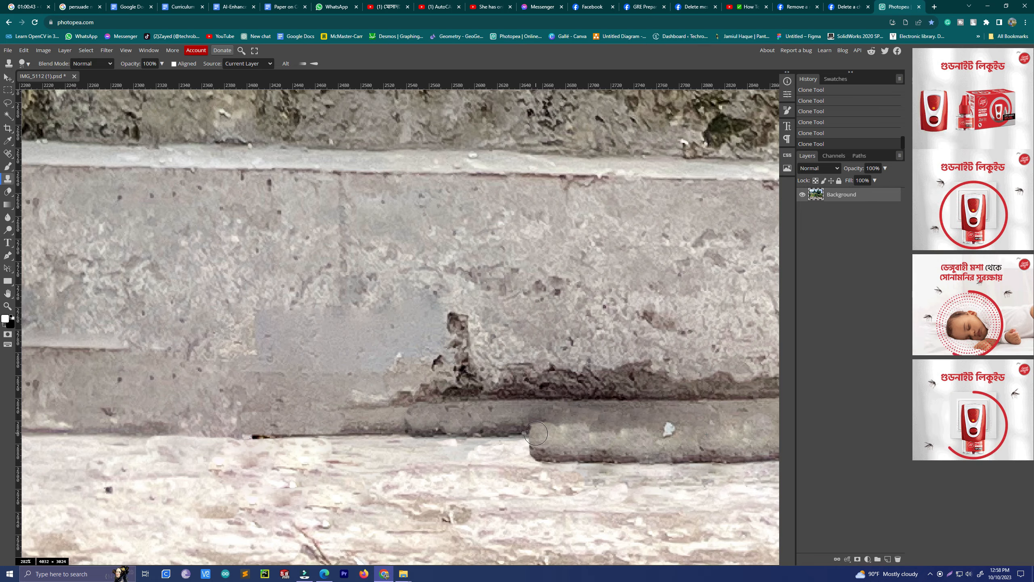
scroll(570, 497, "down", 5)
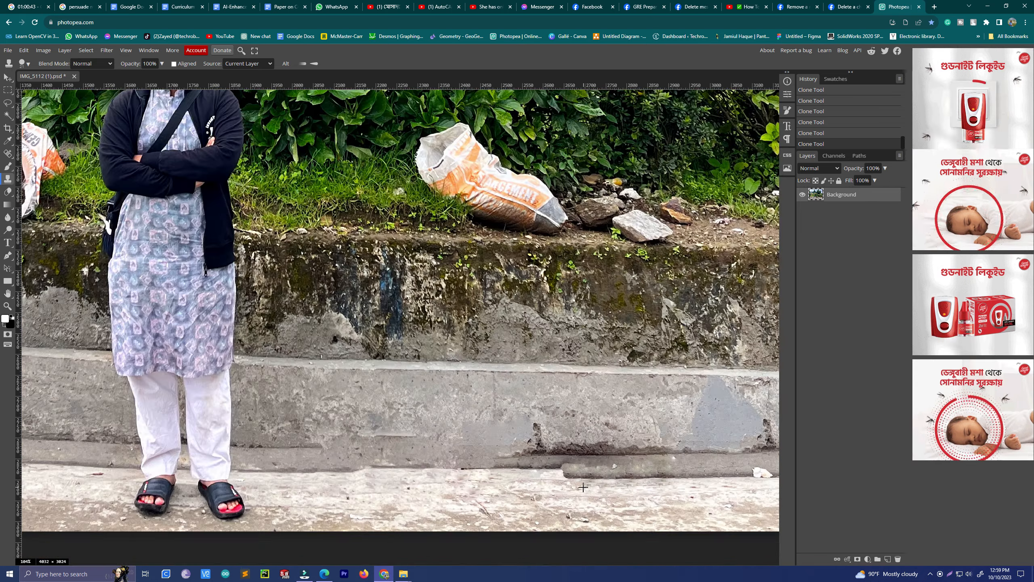
scroll(582, 486, "down", 5)
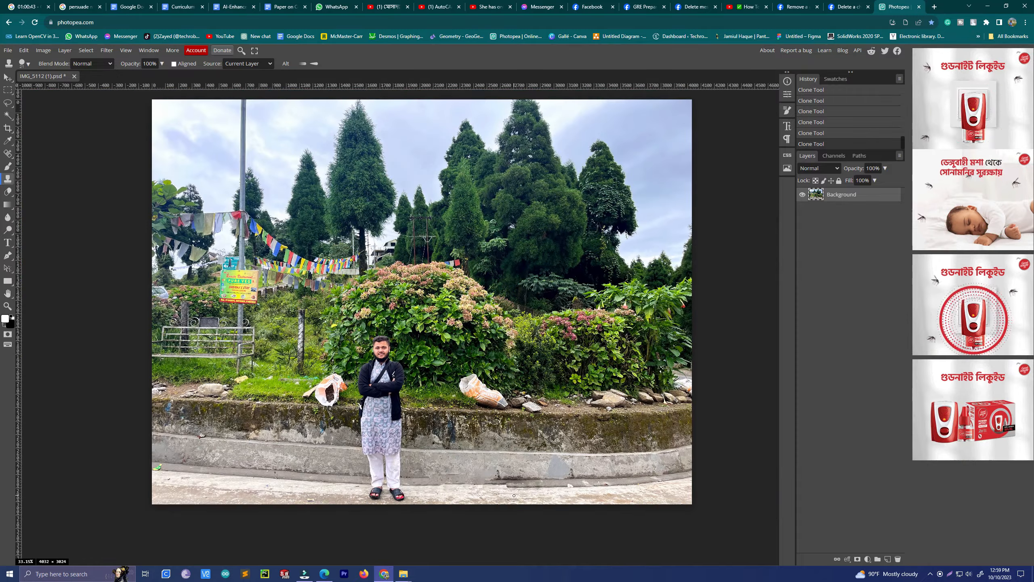
Step: Clone over the blunt end of the extended lower step so that it slopes gradually into the kerb's base line
scroll(536, 495, "up", 6)
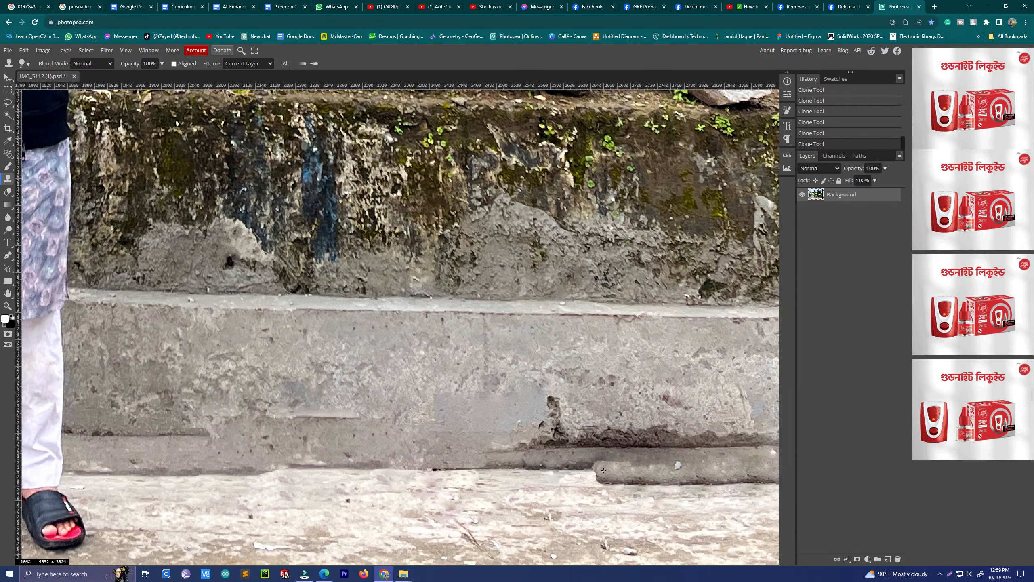
mouse_move(592, 468)
left_mouse_down()
mouse_move(580, 465)
mouse_move(604, 463)
left_mouse_up()
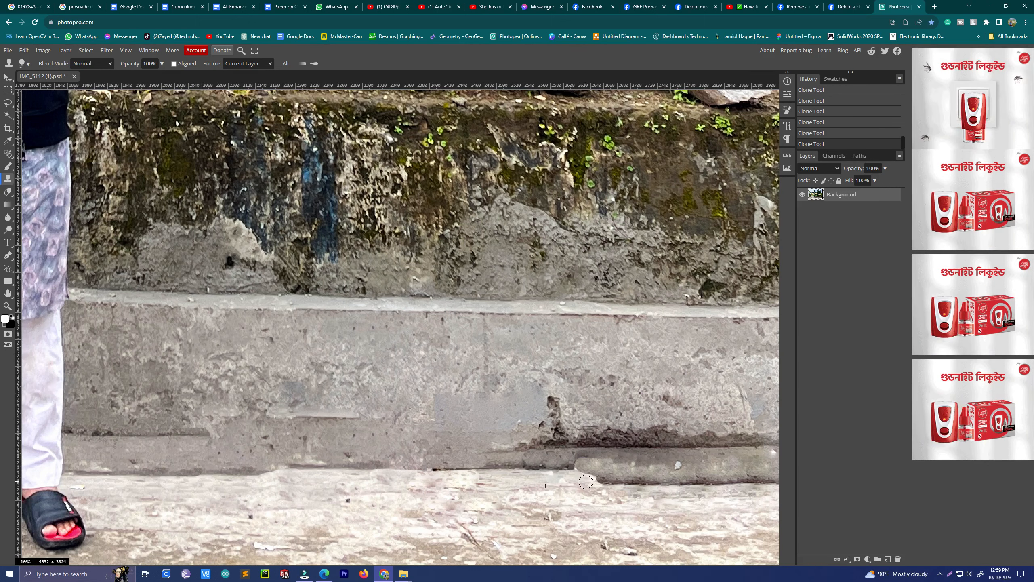
scroll(563, 484, "down", 6)
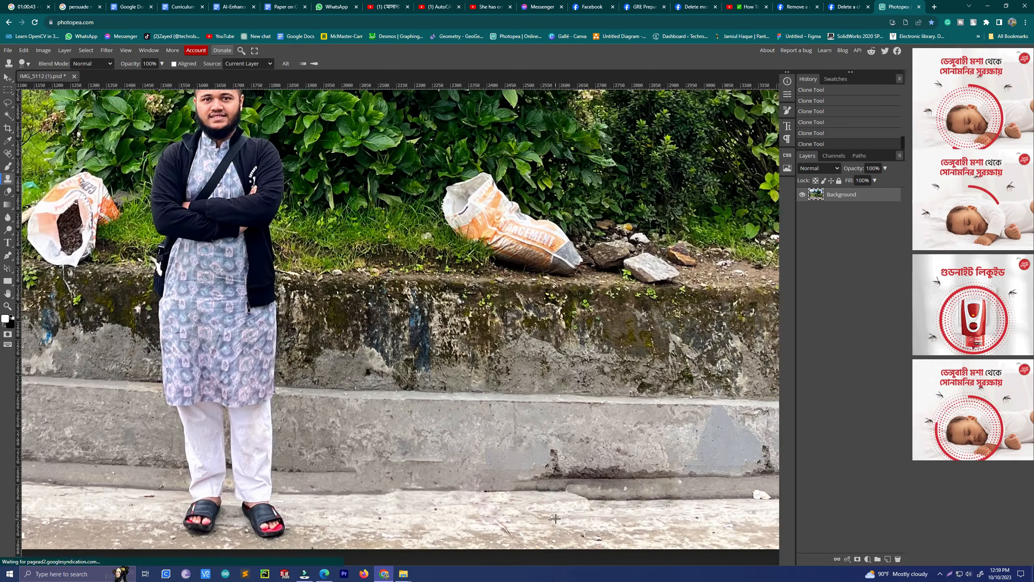
scroll(556, 521, "up", 3)
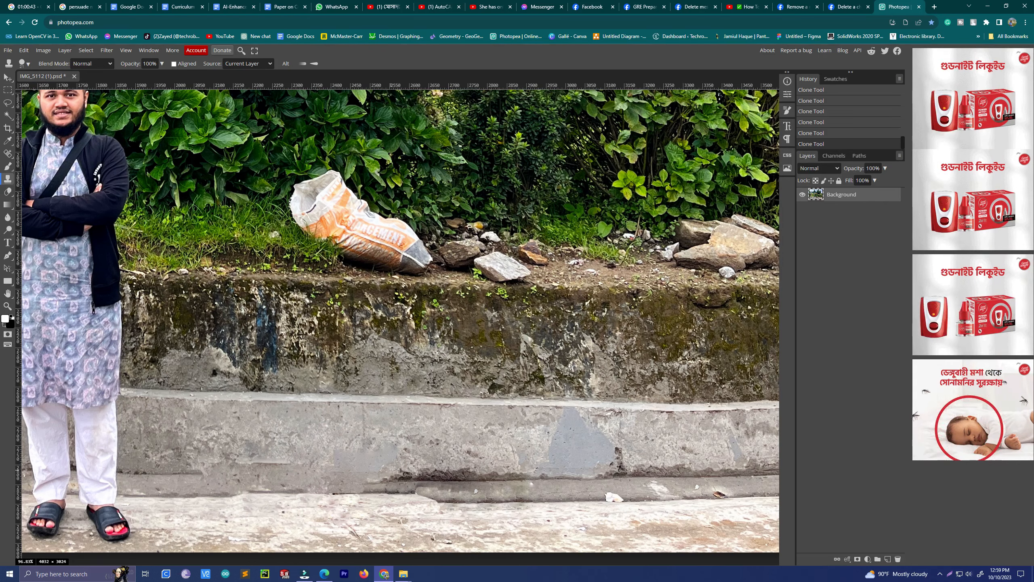
scroll(396, 470, "down", 4)
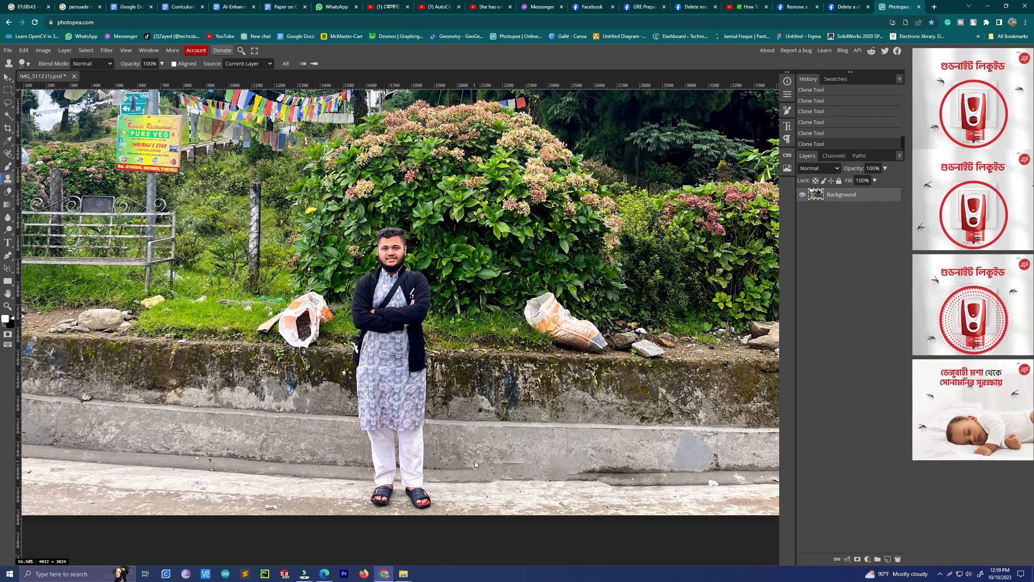
scroll(475, 460, "down", 3)
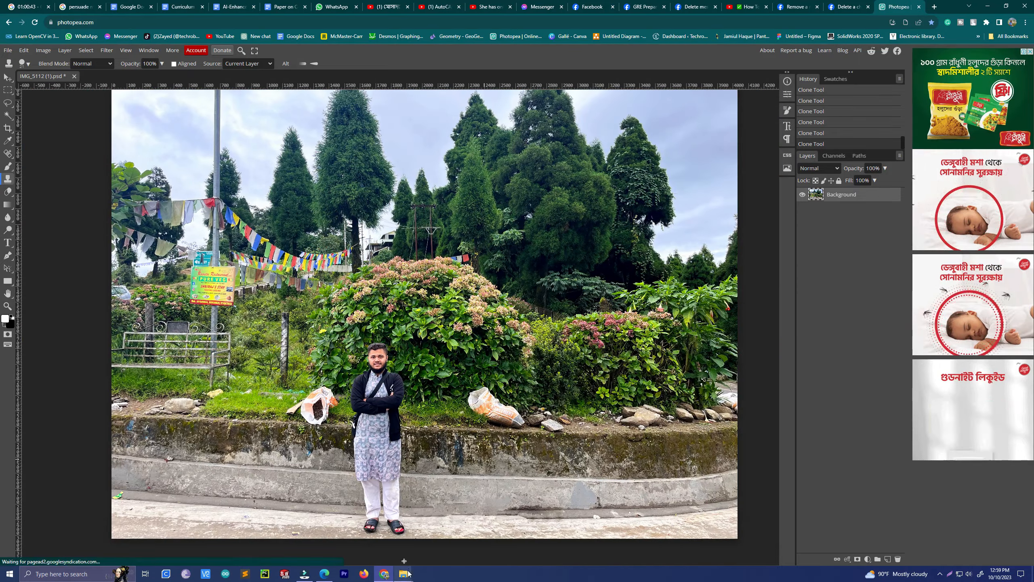
Step: Place IMG_5112 (1).png from the Downloads folder as a layer below Background at its original size
mouse_move(409, 574)
left_click(374, 535)
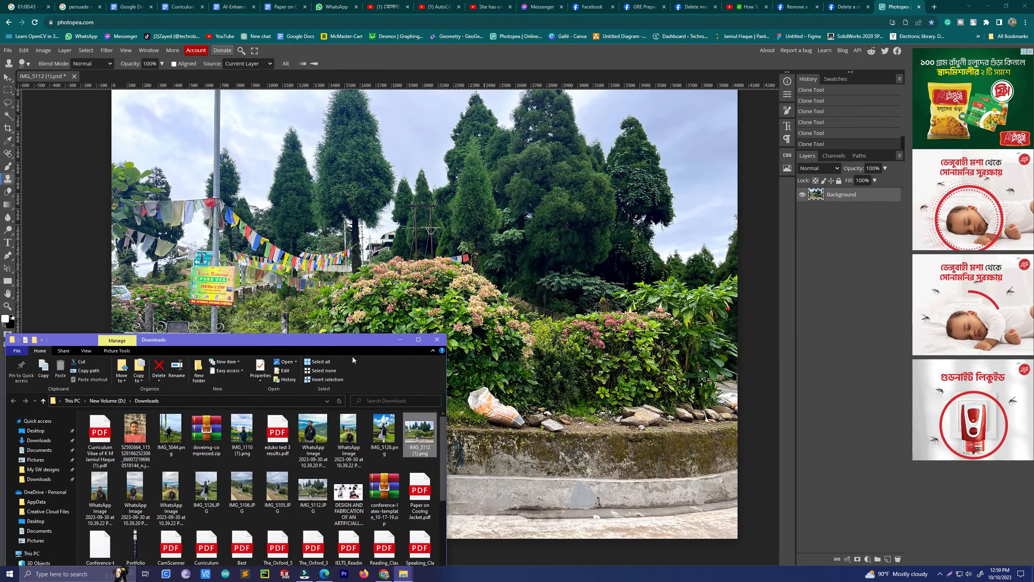
left_click_drag(416, 434, 852, 200)
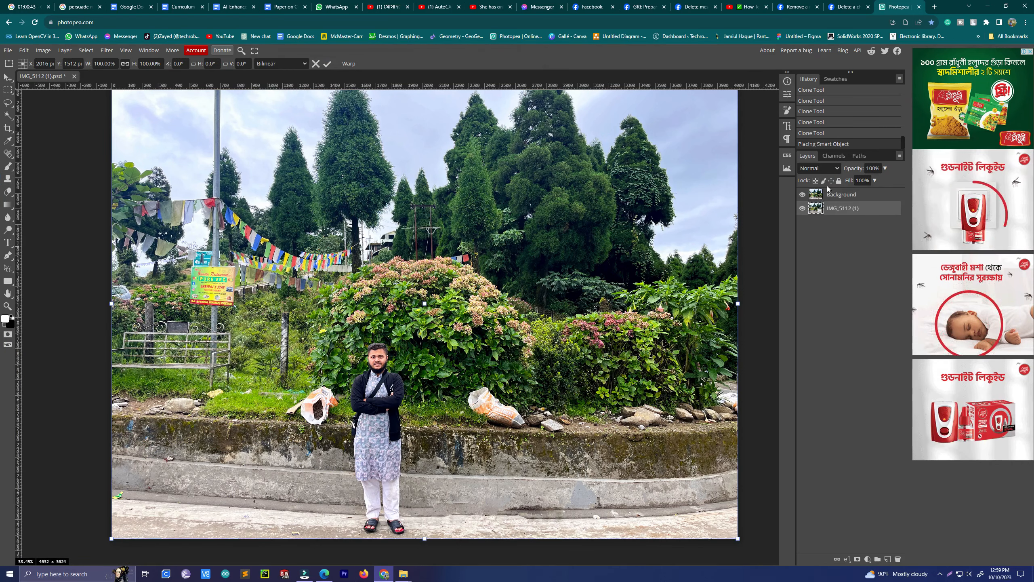
key("Return")
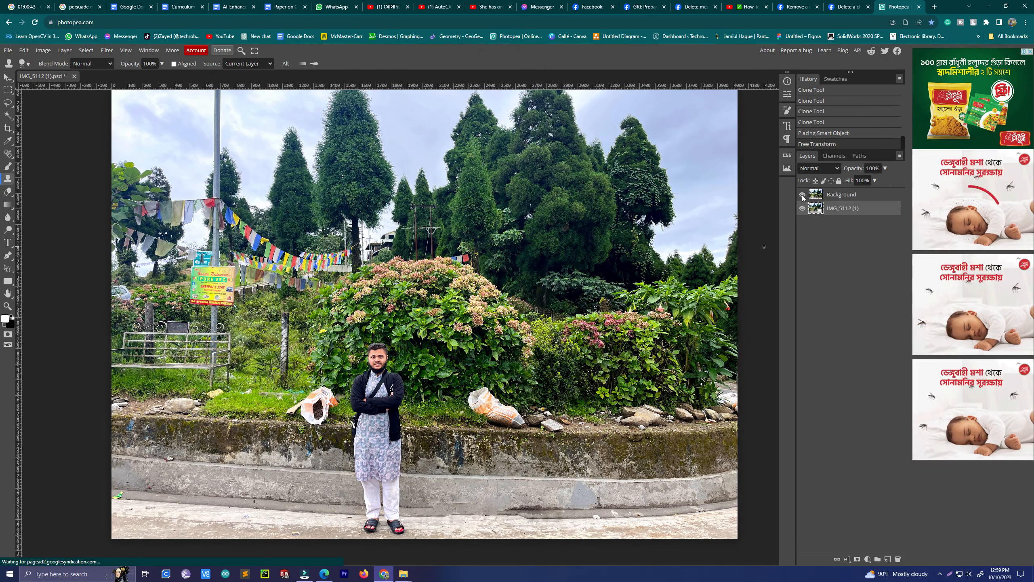
Step: On the Background layer, use the Healing Brush with sampled grass to cover the near side and opening of the cement sack beside the man
scroll(365, 426, "up", 5)
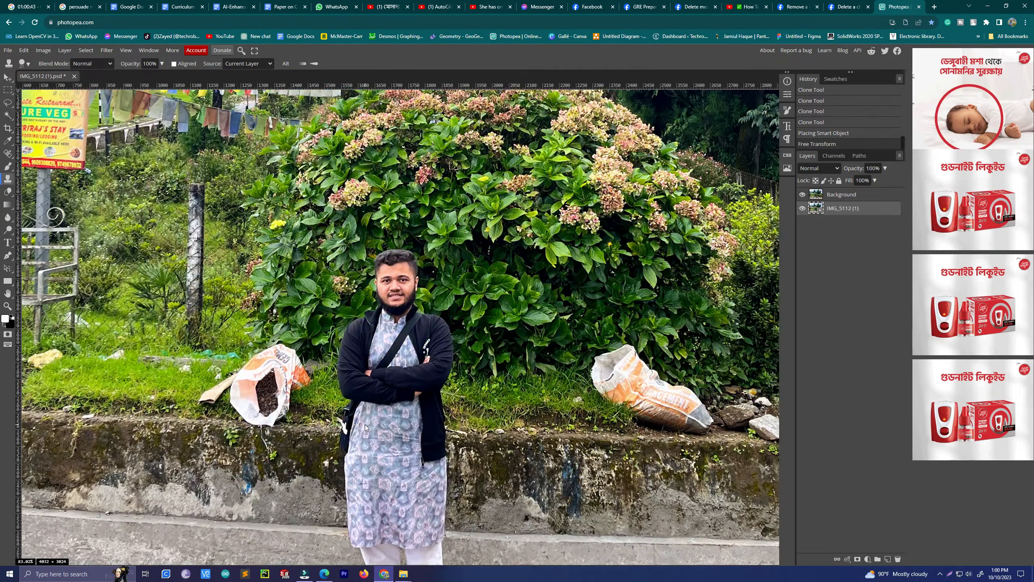
scroll(37, 416, "up", 3)
left_click(8, 165)
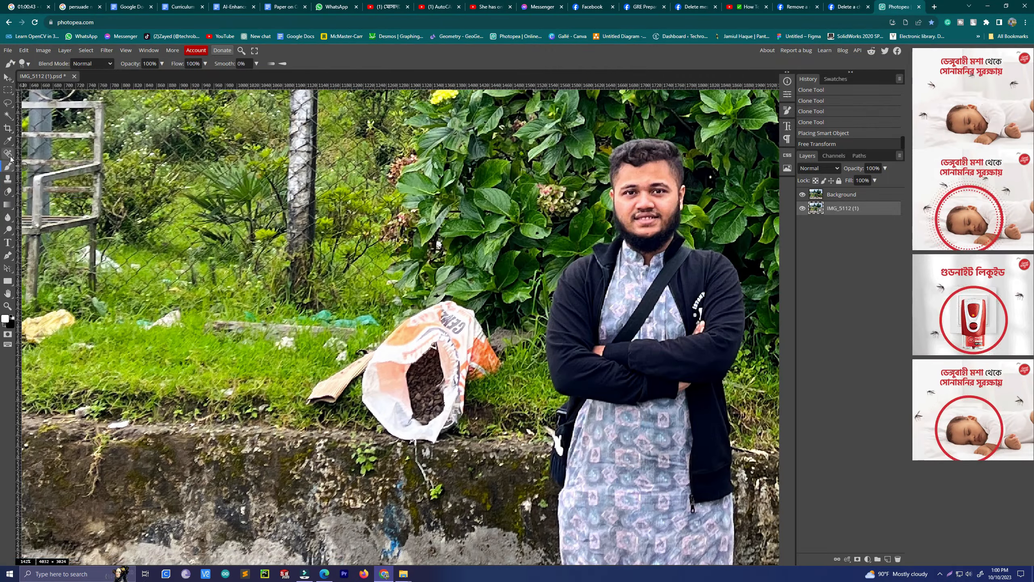
right_click(8, 154)
left_click(49, 167)
left_click(284, 377)
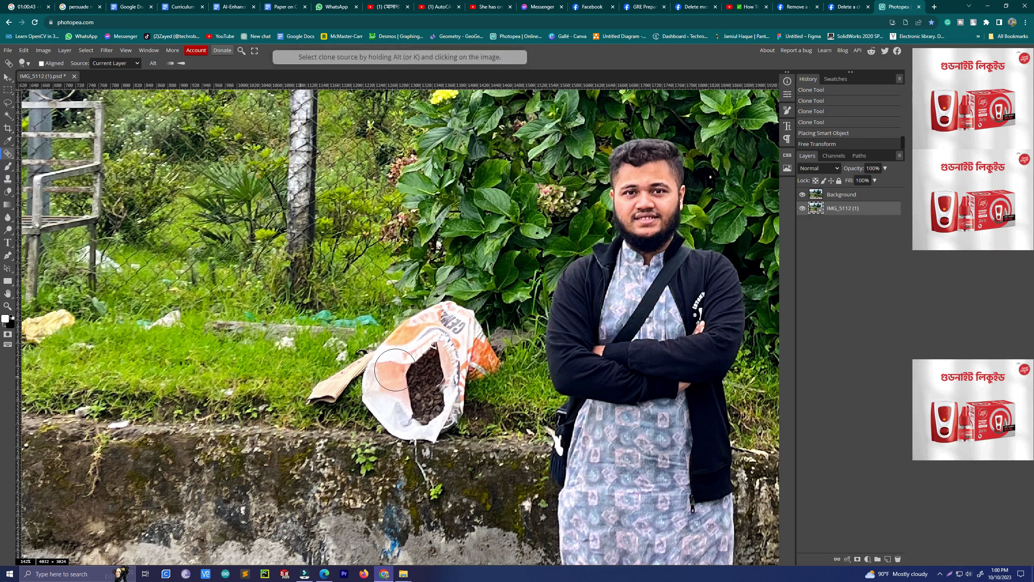
left_click(828, 200)
left_click(313, 382)
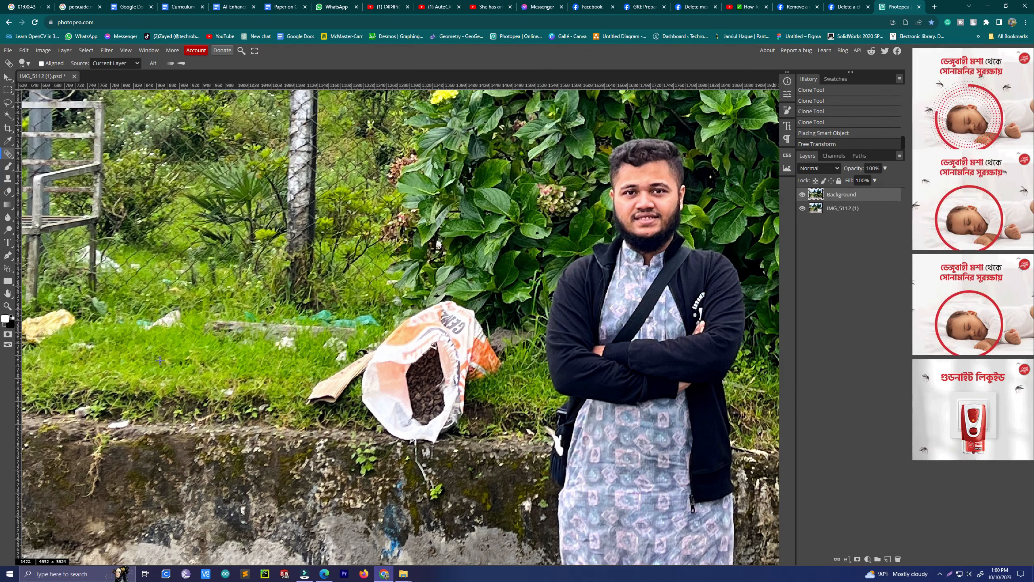
mouse_move(362, 387)
left_mouse_down()
mouse_move(411, 355)
mouse_move(401, 339)
mouse_move(441, 352)
mouse_move(407, 398)
mouse_move(330, 393)
mouse_move(366, 356)
mouse_move(390, 376)
left_mouse_up()
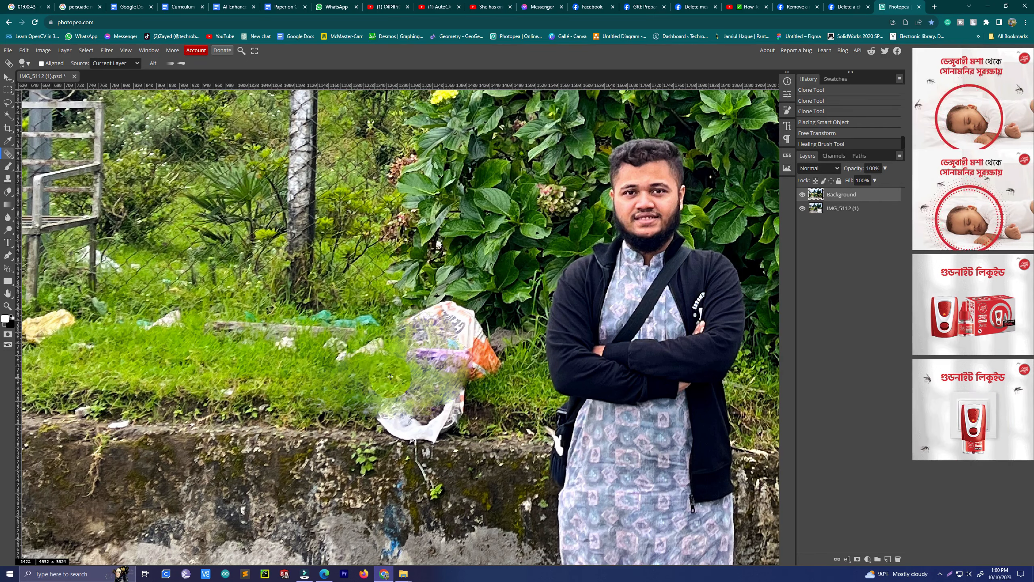
Step: Undo the stroke over the sack's lower end, resample the ground along the wall's edge, and heal that white end with it
scroll(412, 420, "right", 3)
scroll(355, 418, "left", 1)
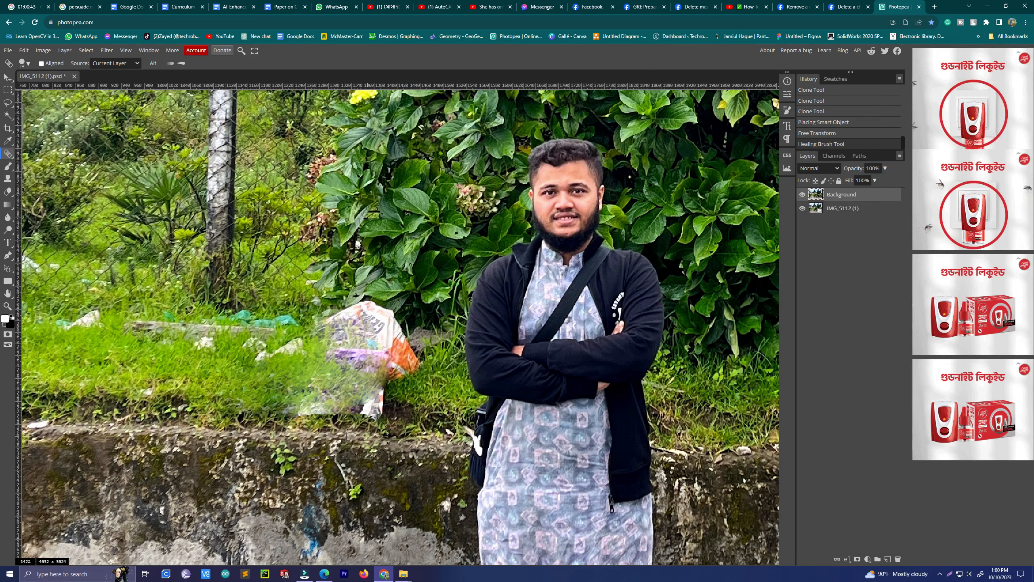
mouse_move(380, 422)
left_mouse_down()
mouse_move(317, 452)
mouse_move(367, 448)
left_mouse_up()
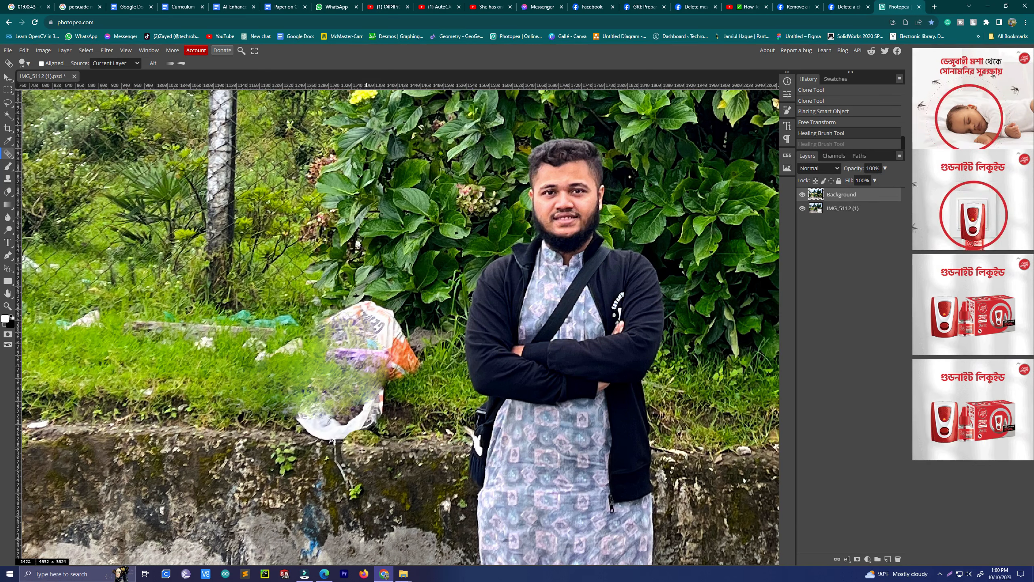
left_click(90, 432, "alt")
mouse_move(310, 438)
left_mouse_down()
mouse_move(364, 425)
mouse_move(333, 407)
mouse_move(276, 403)
left_mouse_up()
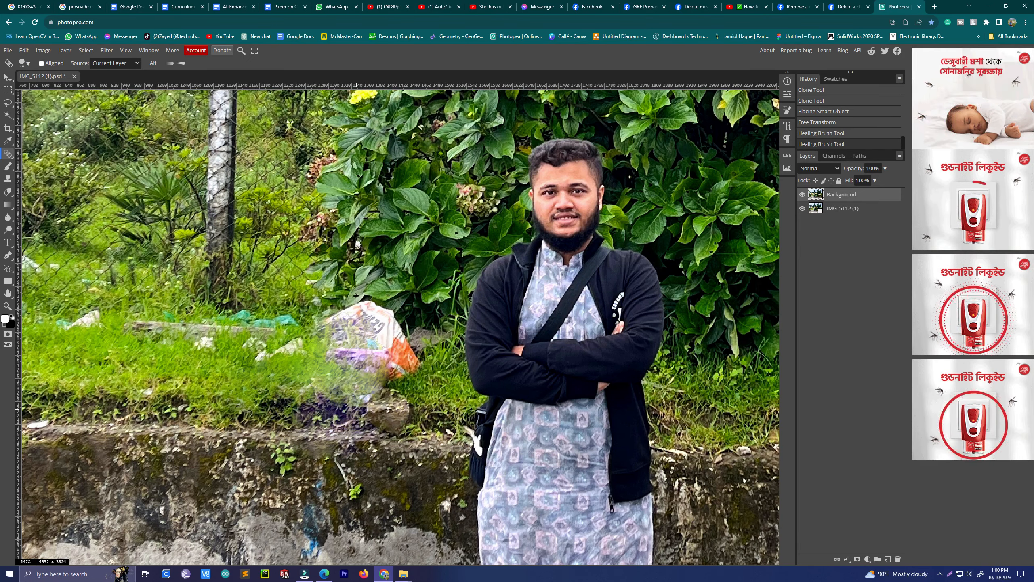
Step: Heal the sack's middle with sampled grass and its upper part with leaves sampled from the bush
scroll(354, 408, "right", 2)
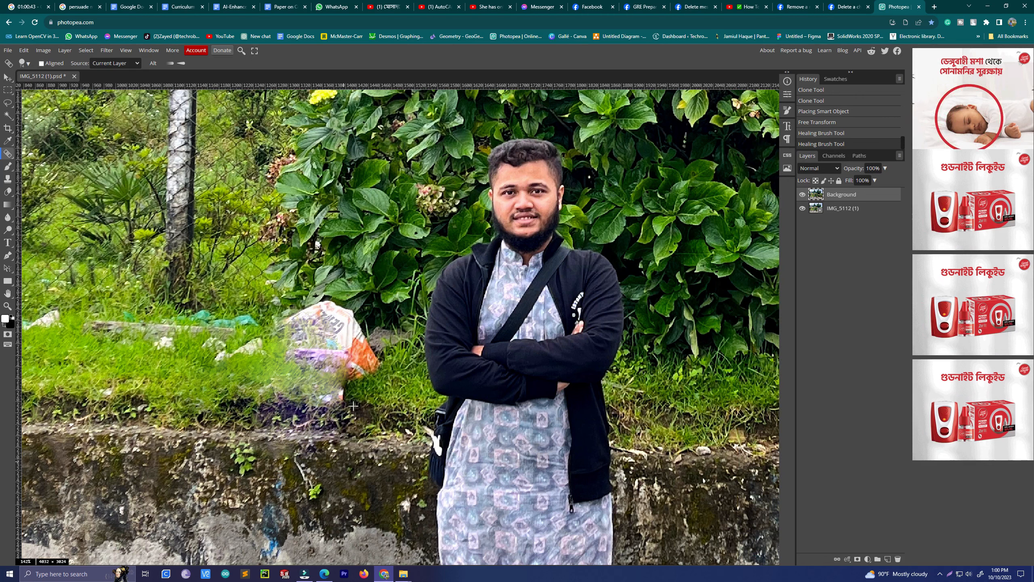
left_click(117, 361, "alt")
mouse_move(244, 357)
left_mouse_down()
mouse_move(298, 349)
mouse_move(347, 365)
mouse_move(287, 378)
left_mouse_up()
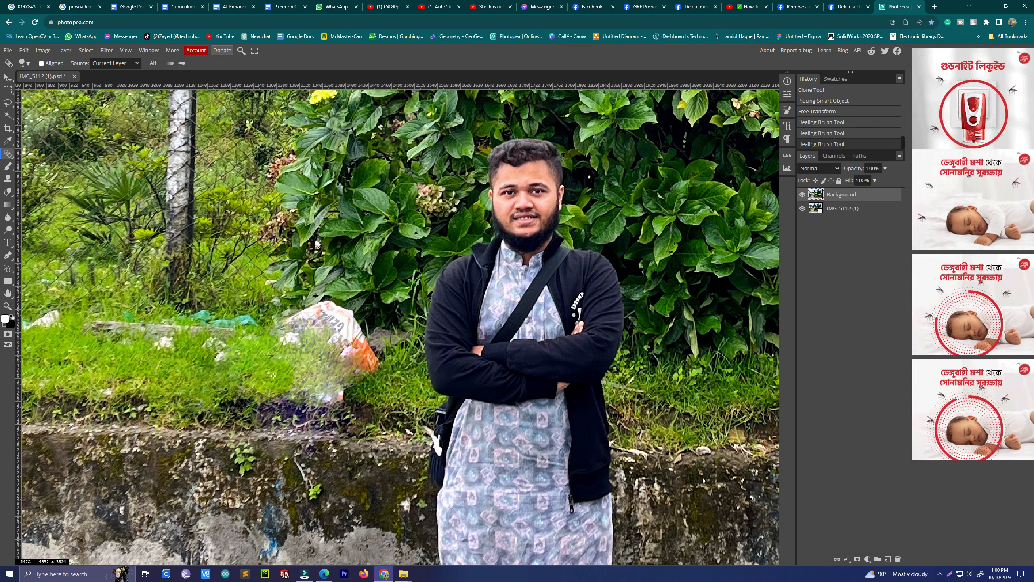
left_click(406, 218, "alt")
mouse_move(377, 279)
left_mouse_down()
mouse_move(329, 322)
mouse_move(310, 311)
mouse_move(291, 326)
left_mouse_up()
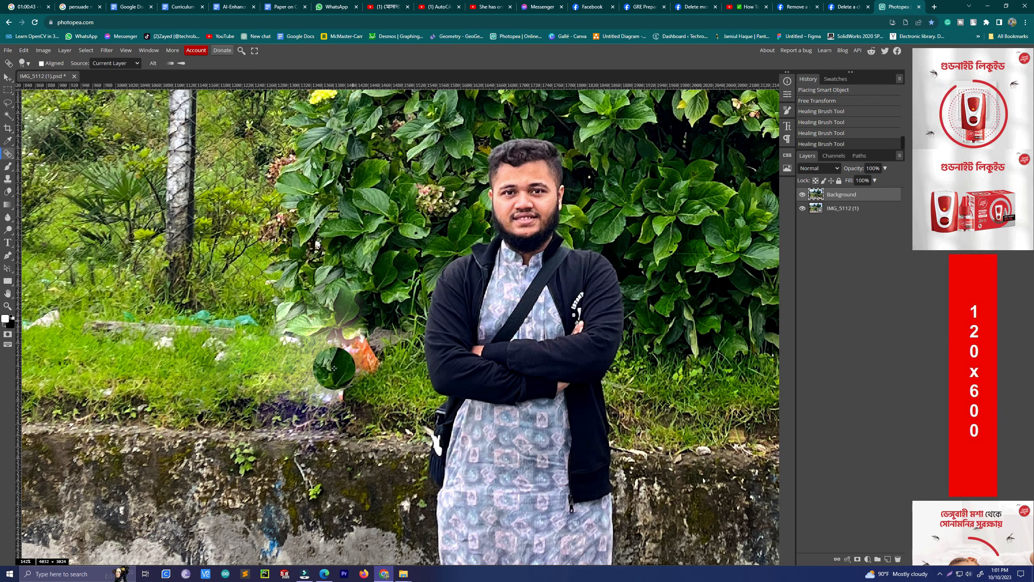
Step: Use the Spot Healing Brush on the sack's remaining orange and white scraps and the pale smear in the grass
scroll(334, 368, "down", 6)
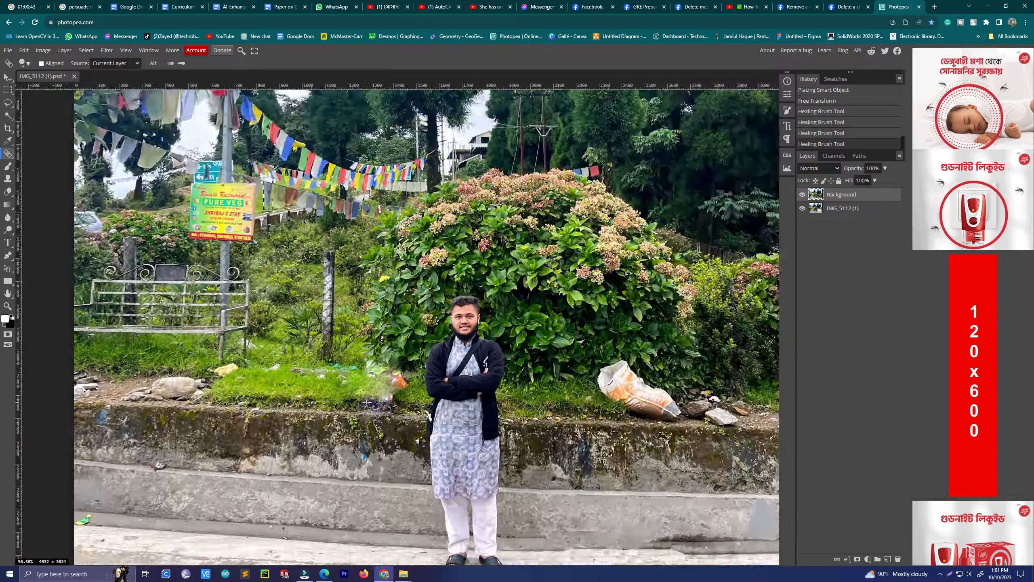
scroll(367, 403, "up", 7)
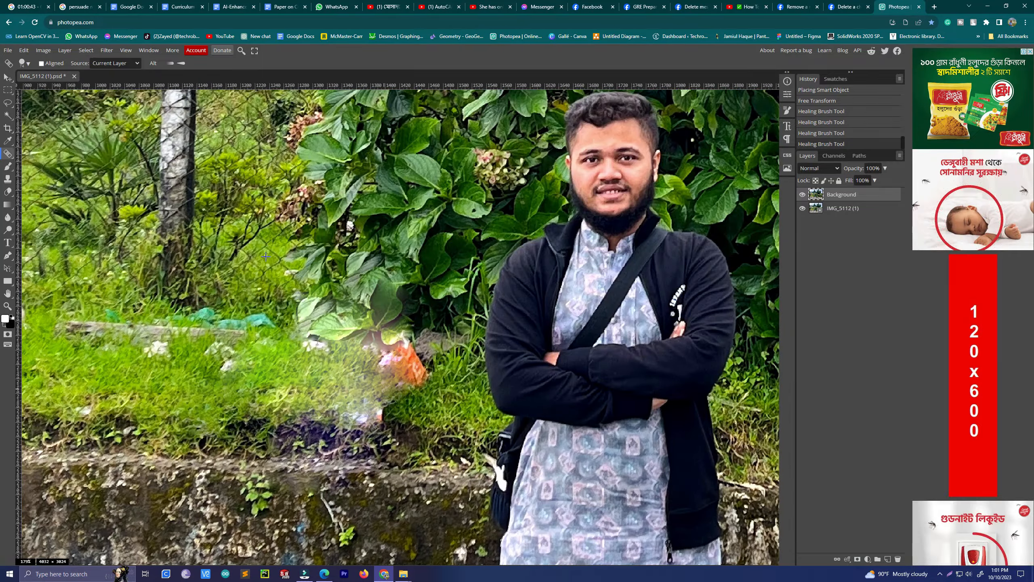
right_click(8, 154)
left_click(33, 155)
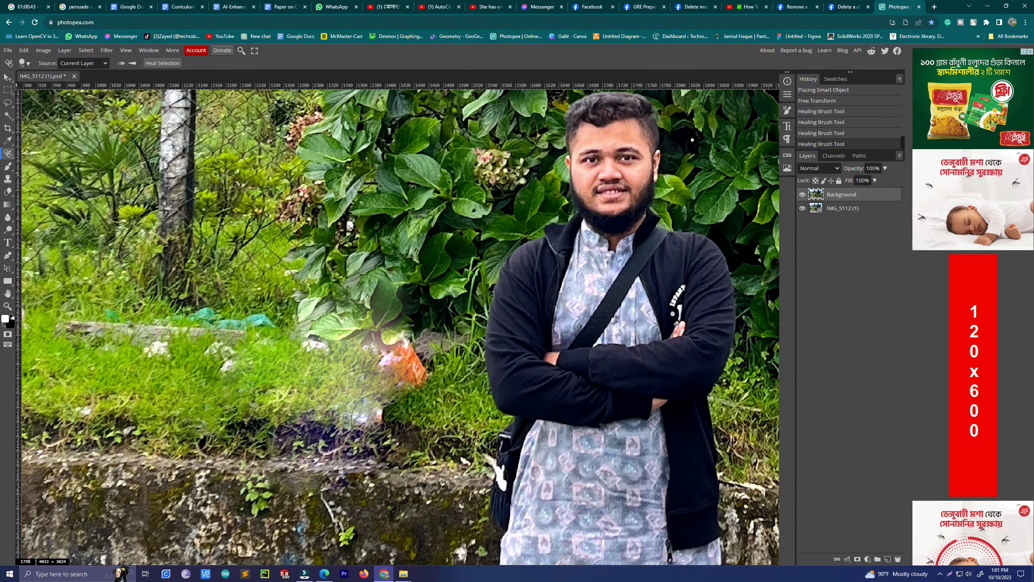
mouse_move(390, 420)
left_mouse_down()
mouse_move(340, 417)
mouse_move(403, 390)
left_mouse_up()
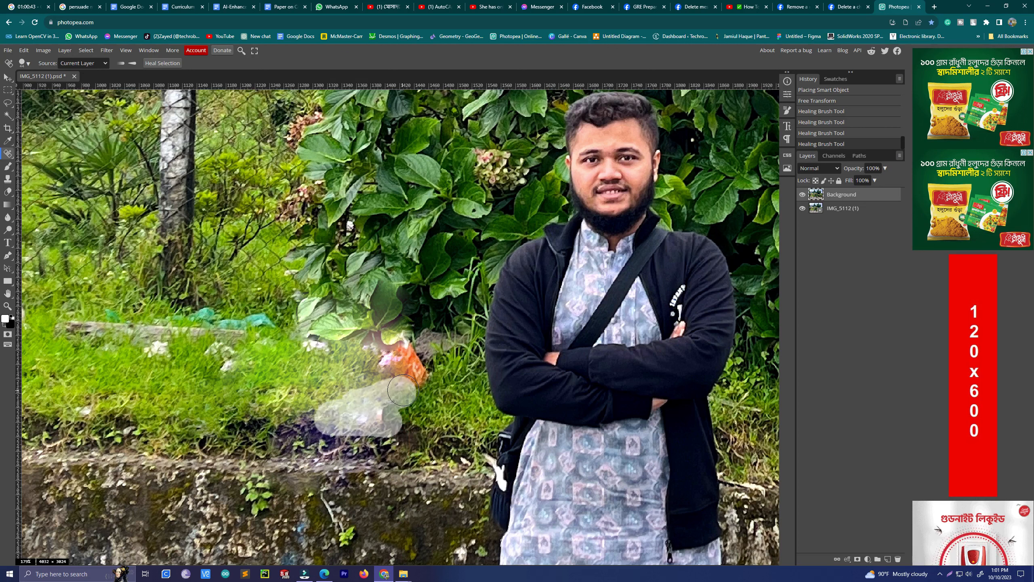
mouse_move(403, 389)
left_mouse_down()
mouse_move(407, 358)
mouse_move(406, 392)
mouse_move(388, 384)
mouse_move(367, 353)
mouse_move(414, 351)
mouse_move(417, 376)
left_mouse_up()
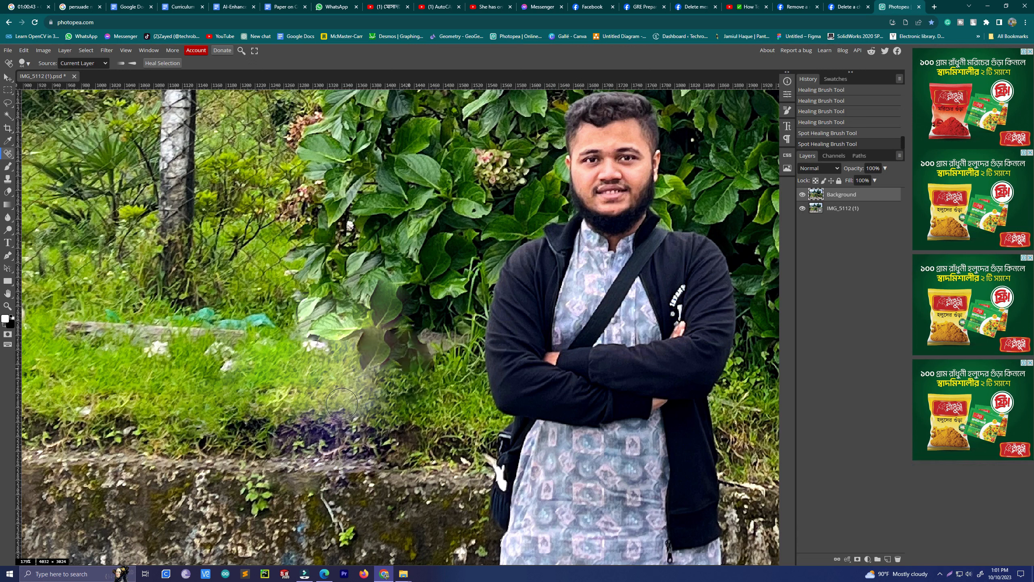
mouse_move(366, 393)
left_mouse_down()
mouse_move(343, 397)
mouse_move(302, 362)
left_mouse_up()
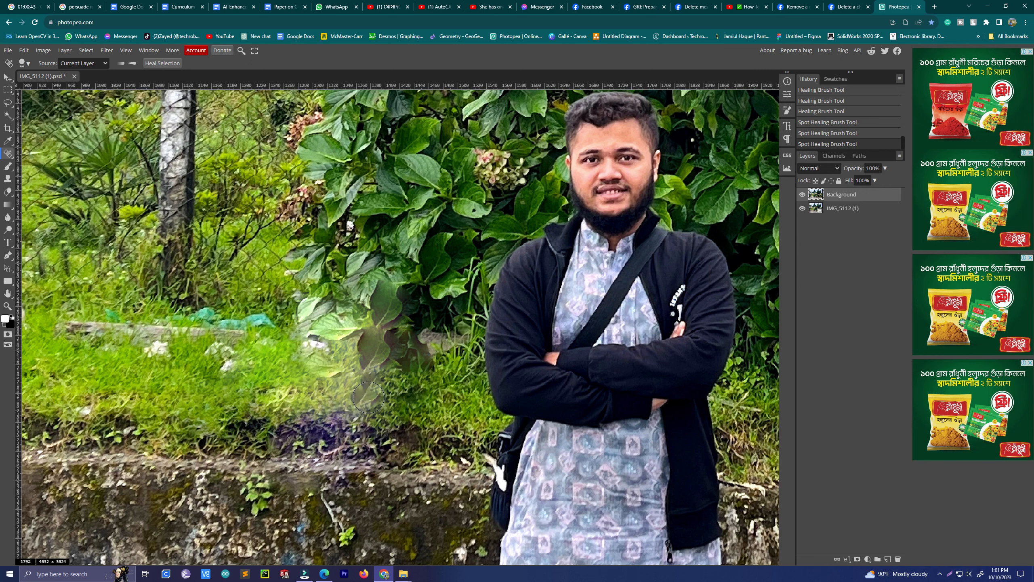
Step: Sample clean grass with the Clone tool and paint it over the blurry patch and purple smudge above the wall
left_click(8, 180)
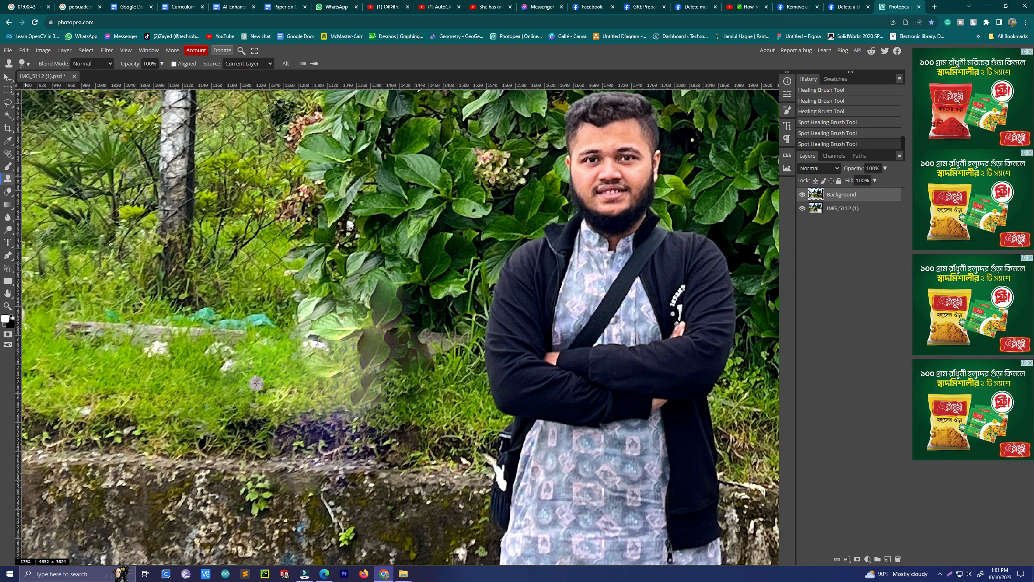
left_click(242, 388, "alt")
scroll(243, 389, "down", 3)
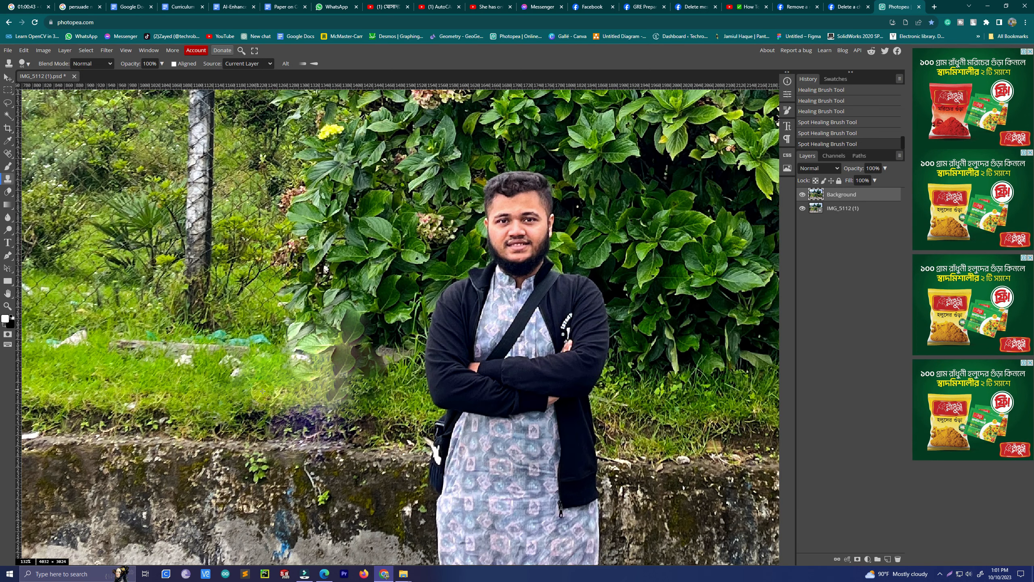
mouse_move(297, 395)
left_mouse_down()
mouse_move(262, 399)
mouse_move(278, 390)
mouse_move(339, 410)
mouse_move(217, 385)
mouse_move(263, 380)
mouse_move(281, 409)
left_mouse_up()
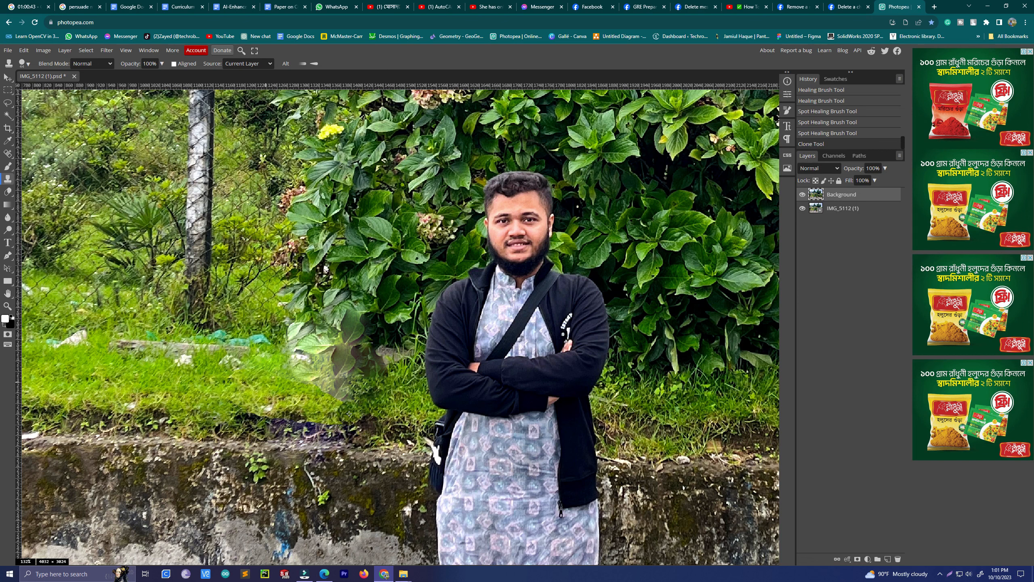
mouse_move(350, 408)
left_mouse_down()
mouse_move(330, 416)
mouse_move(340, 410)
left_mouse_up()
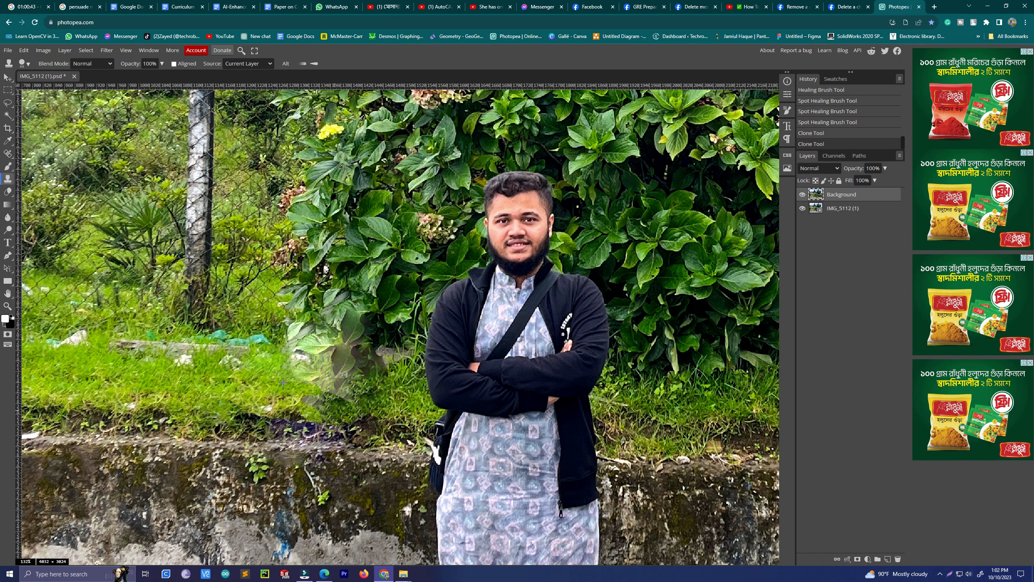
Step: Resample brighter grass and clone it over the faded strip of lawn below the leafy blotch
left_click(257, 368, "alt")
left_click(268, 377)
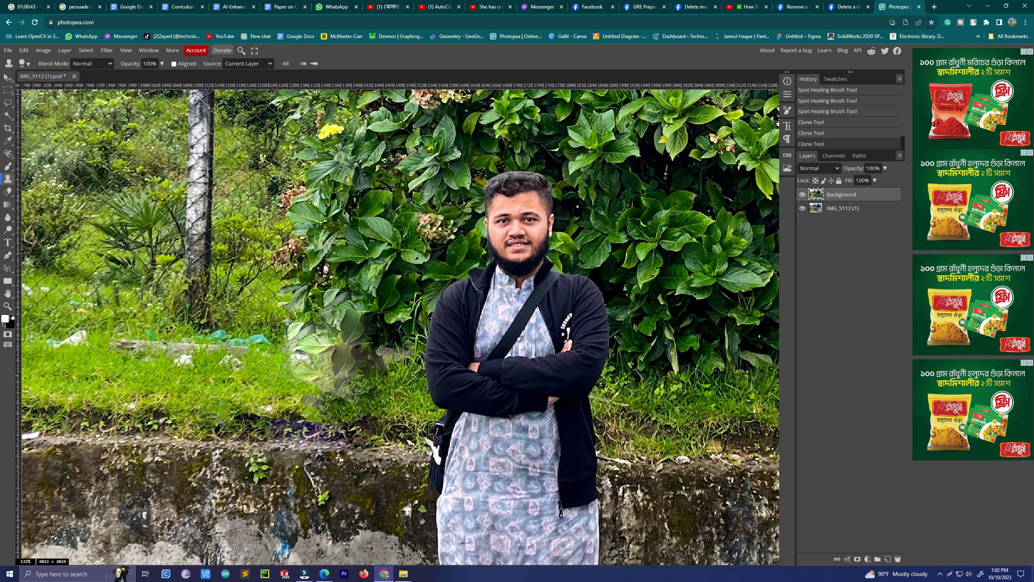
left_click(278, 388)
left_click(288, 393)
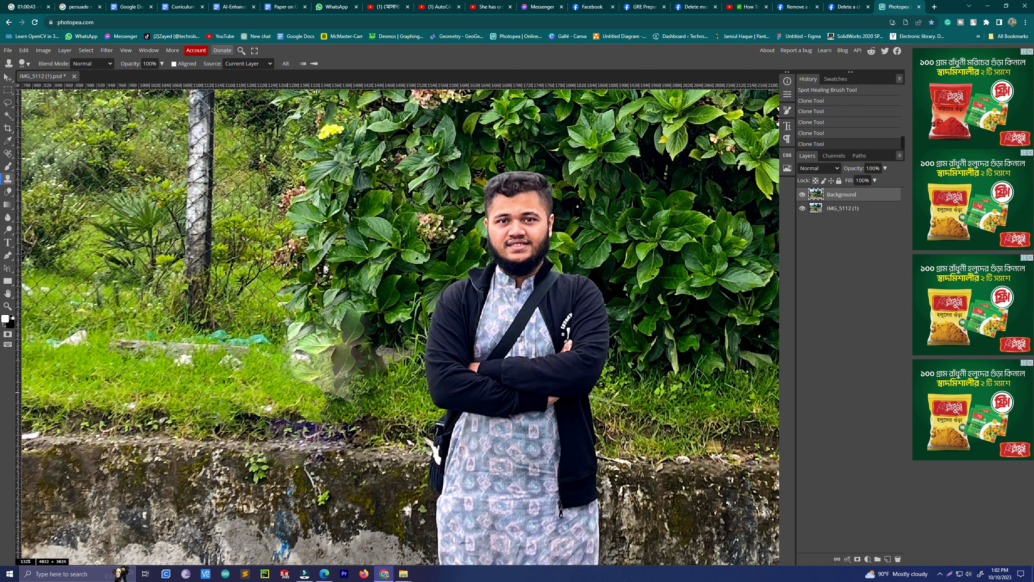
left_click_drag(301, 405, 313, 421)
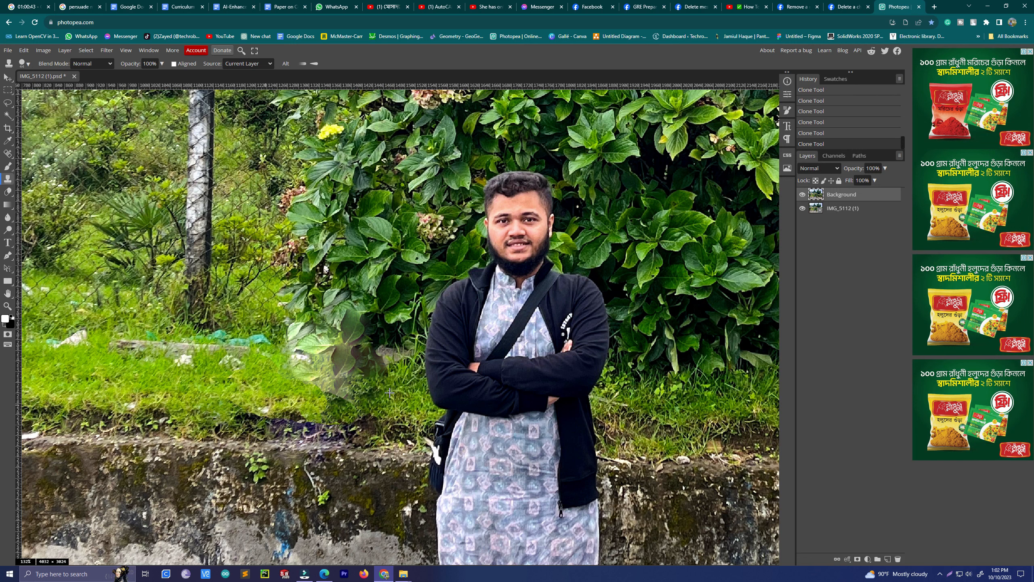
mouse_move(314, 384)
left_mouse_down()
mouse_move(359, 398)
mouse_move(316, 406)
mouse_move(298, 376)
left_mouse_up()
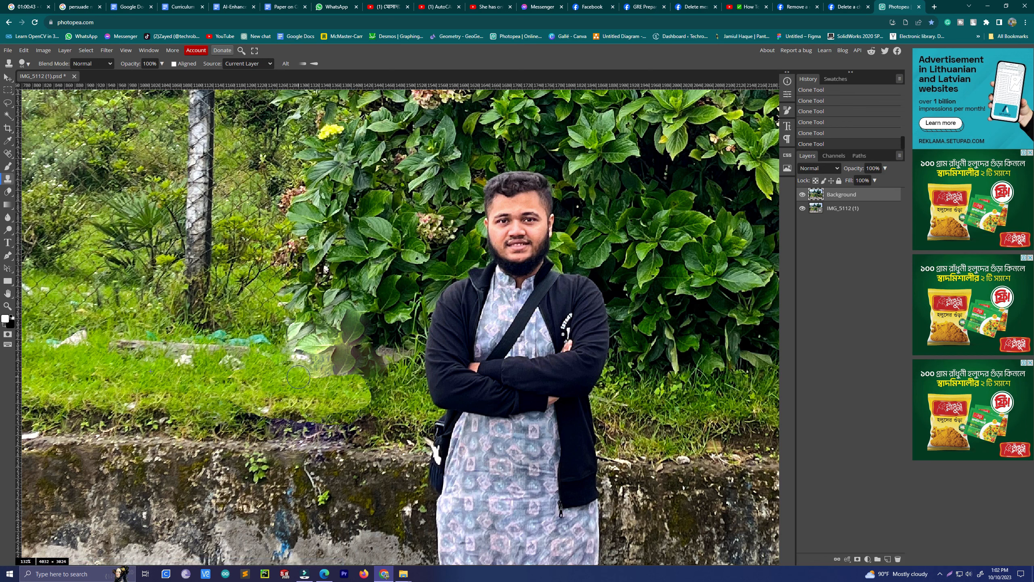
Step: Try cloning over the grass edge and the leafy blotch between the bush and the man, undoing the unwanted strokes
left_click(381, 405)
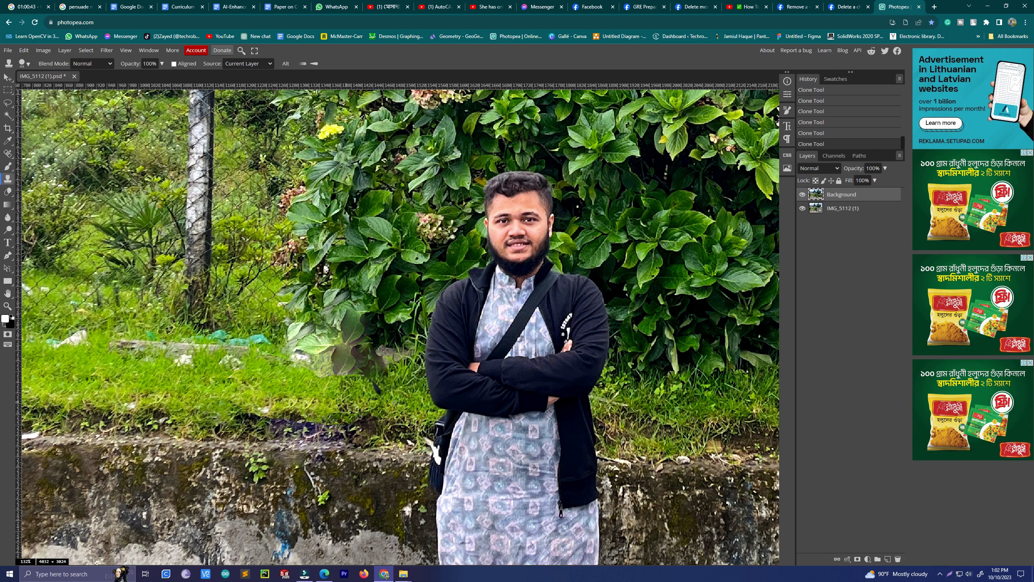
key("ctrl+z")
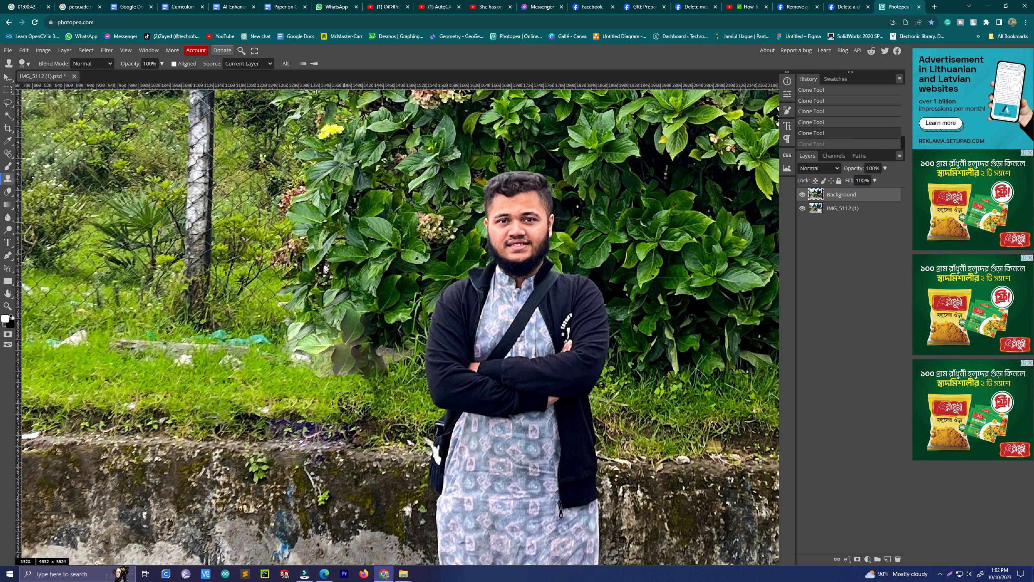
left_click_drag(361, 411, 339, 393)
key("ctrl+z")
left_click(367, 402)
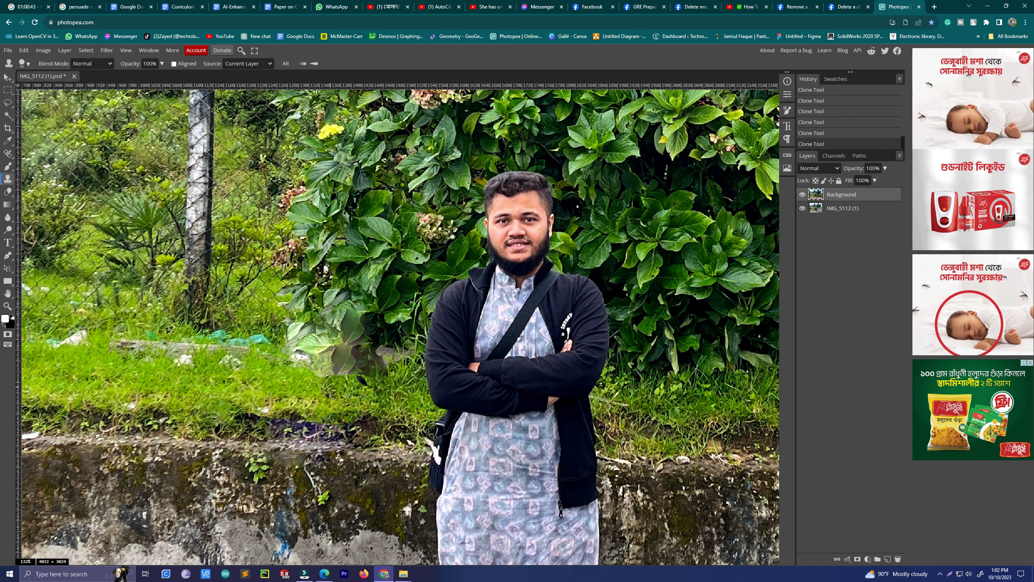
key("ctrl+z")
key("ctrl+z")
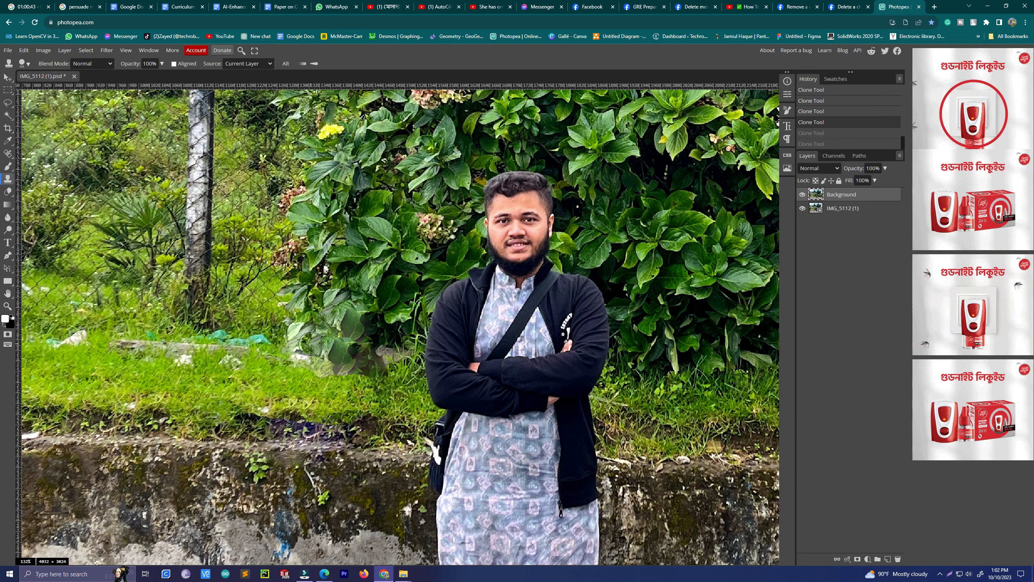
left_click(354, 348)
left_click(312, 337)
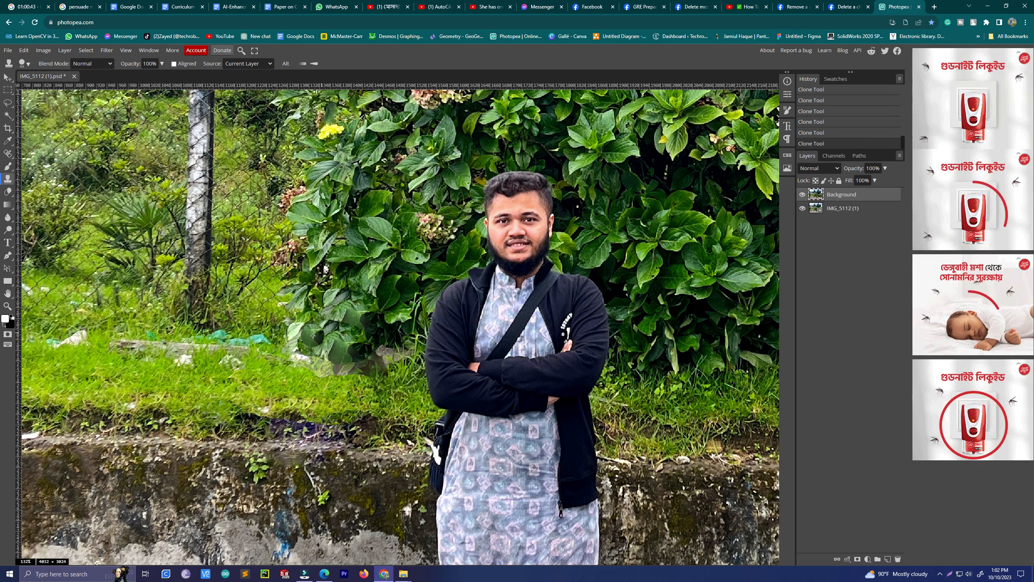
key("ctrl+z")
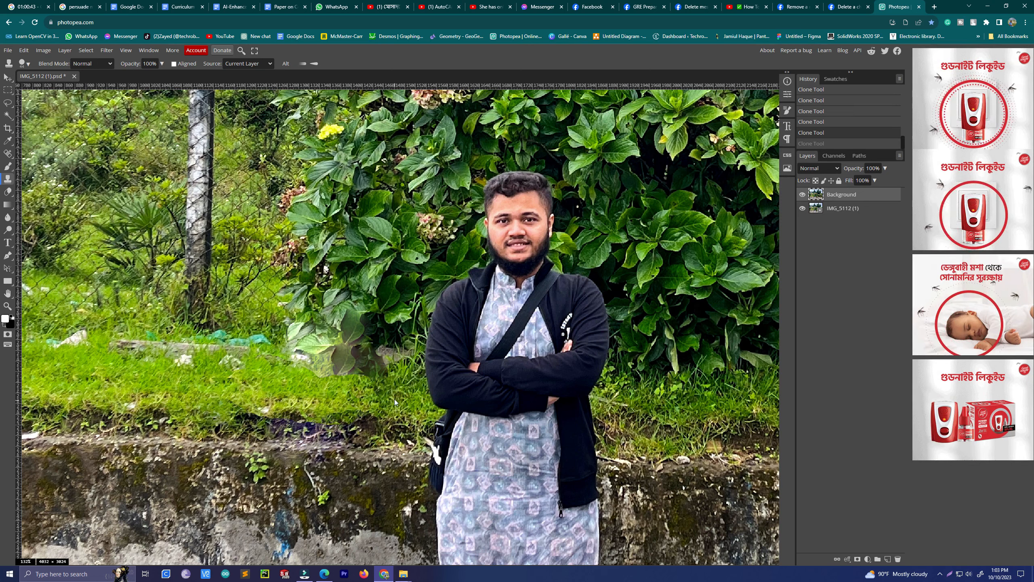
Step: Paint over the leafy blotch and its leftover smudge beside the man's arm with the Spot Healing Brush
right_click(8, 166)
right_click(8, 154)
left_click(50, 153)
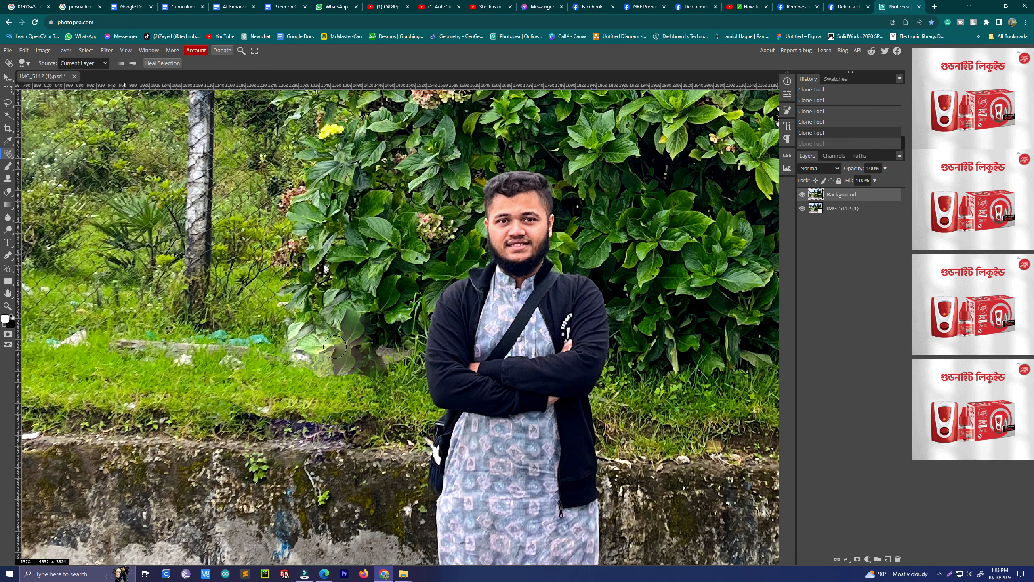
mouse_move(335, 347)
left_mouse_down()
mouse_move(293, 335)
mouse_move(293, 357)
mouse_move(337, 365)
left_mouse_up()
scroll(304, 373, "right", 4)
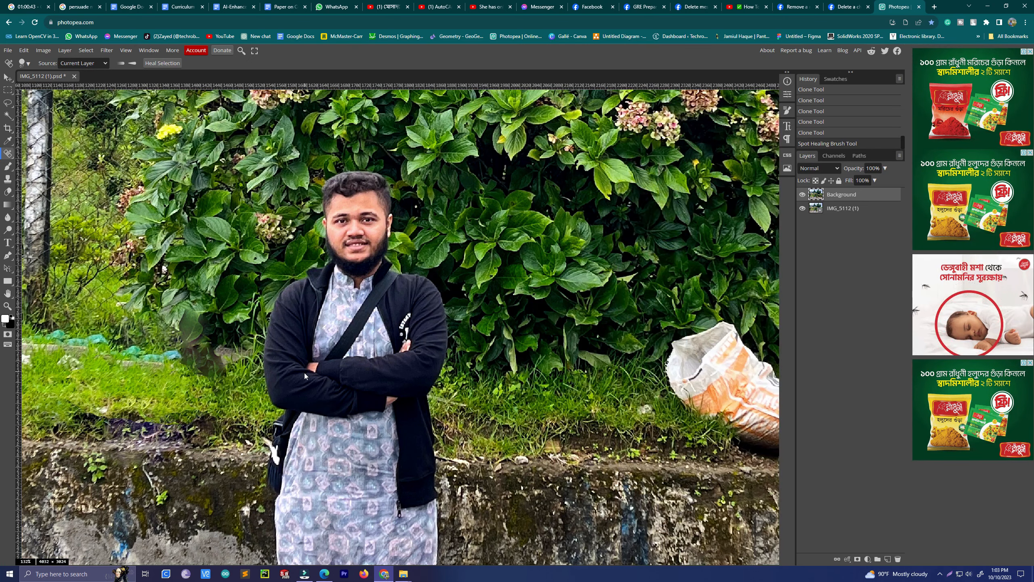
scroll(290, 378, "left", 2)
mouse_move(290, 363)
left_mouse_down()
mouse_move(284, 336)
mouse_move(305, 368)
left_mouse_up()
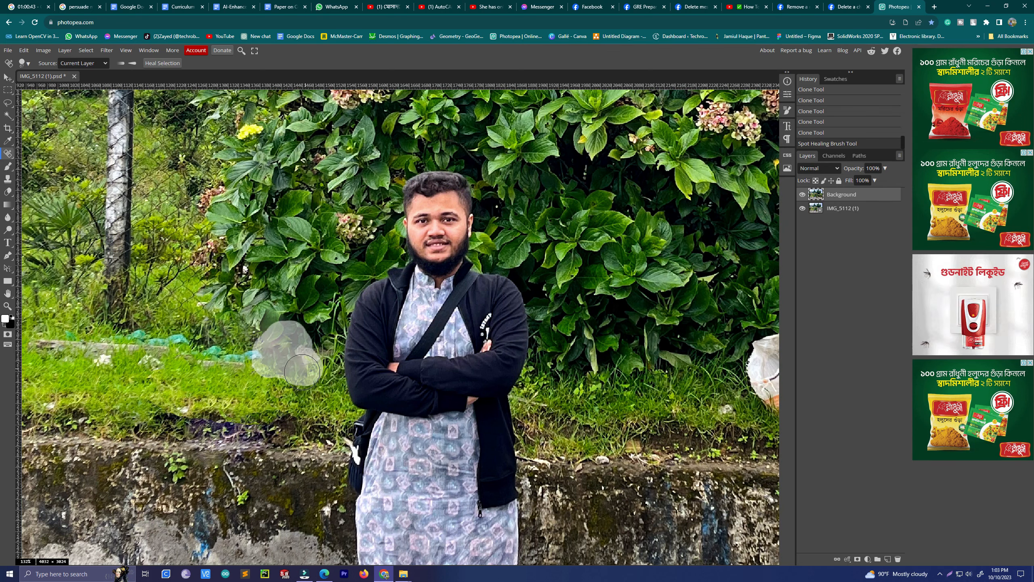
left_click_drag(302, 372, 302, 372)
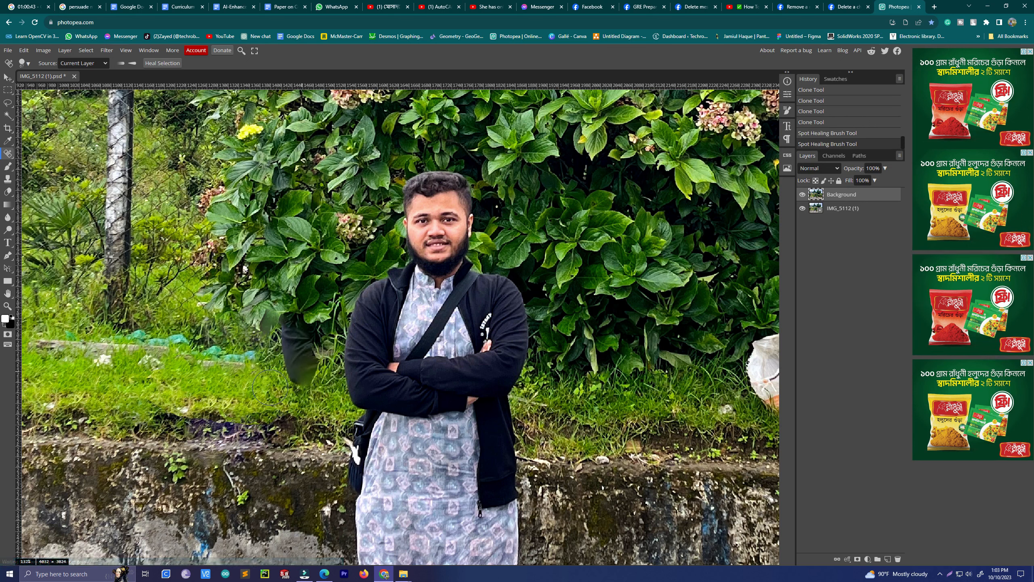
Step: Undo the last spot healing stroke and repaint the smudge between the bush and the man's arm with the Spot Healing Brush
key("ctrl+z")
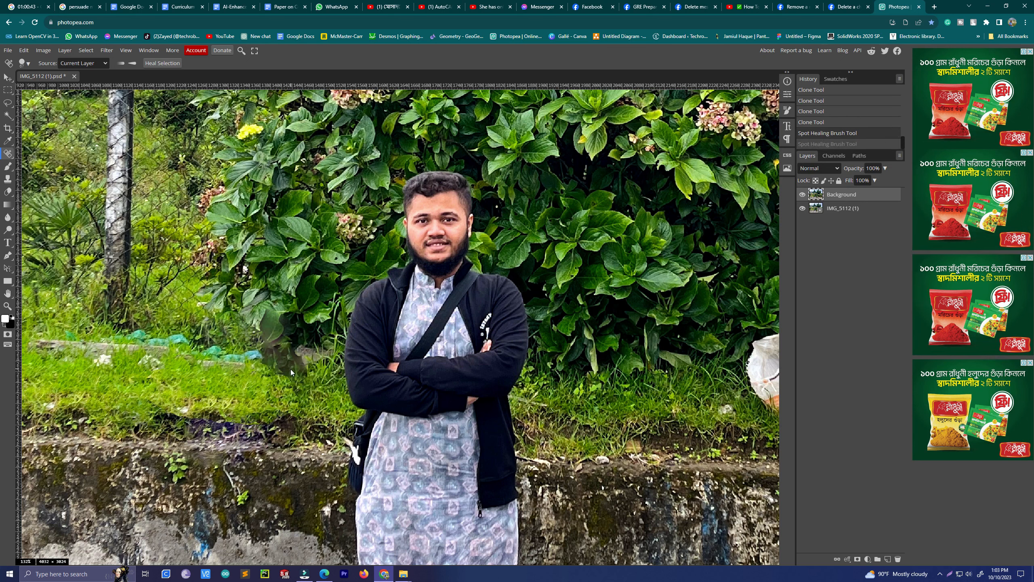
left_click_drag(278, 365, 295, 367)
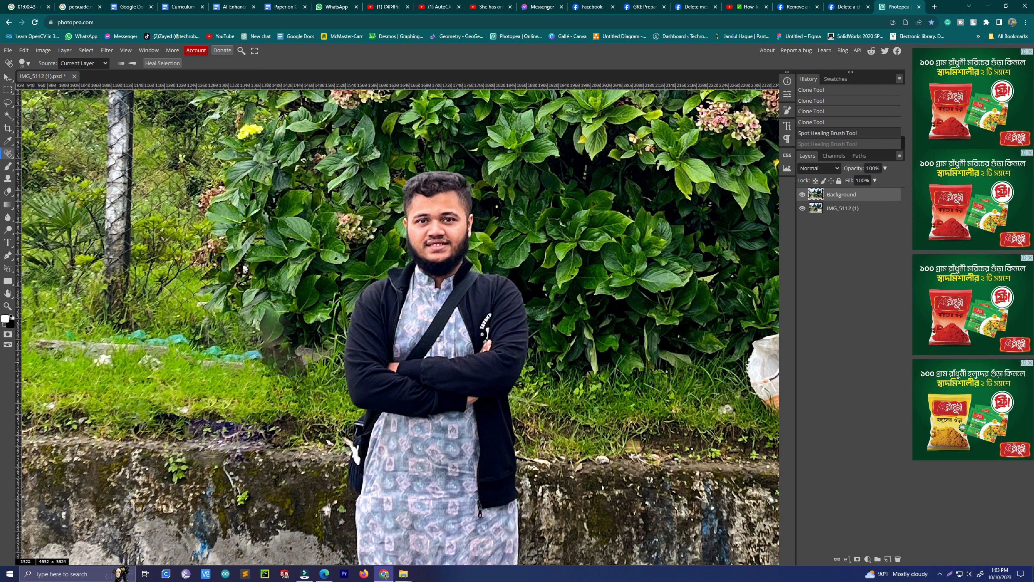
left_click(269, 355)
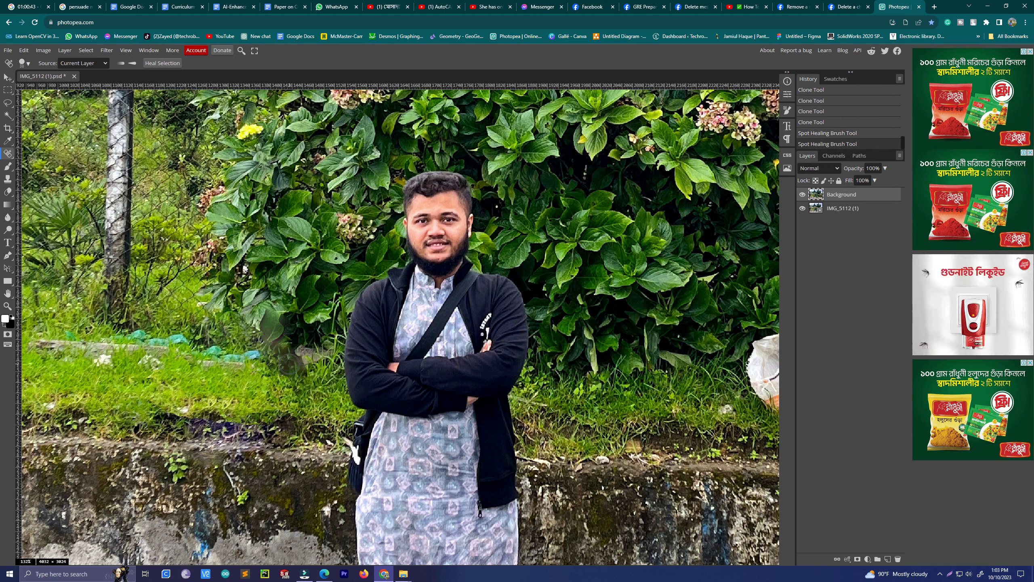
Step: Paint over the remaining dark blotch at the bush's lower edge beside the man's arm with the Healing Brush Tool
right_click(8, 153)
left_click(51, 166)
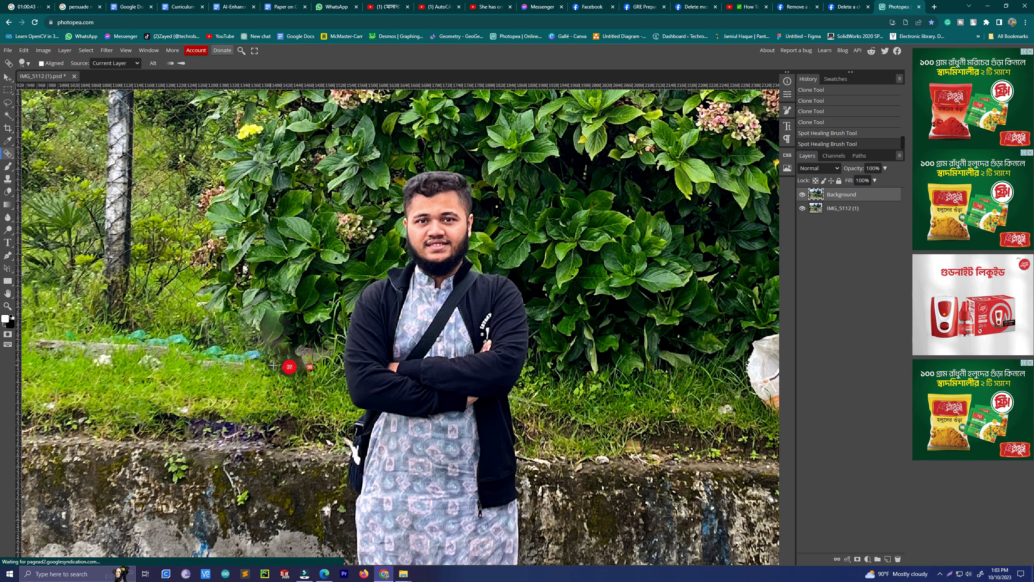
scroll(303, 371, "up", 3)
mouse_move(303, 371)
left_mouse_down()
mouse_move(271, 344)
mouse_move(264, 355)
mouse_move(277, 374)
mouse_move(242, 371)
left_mouse_up()
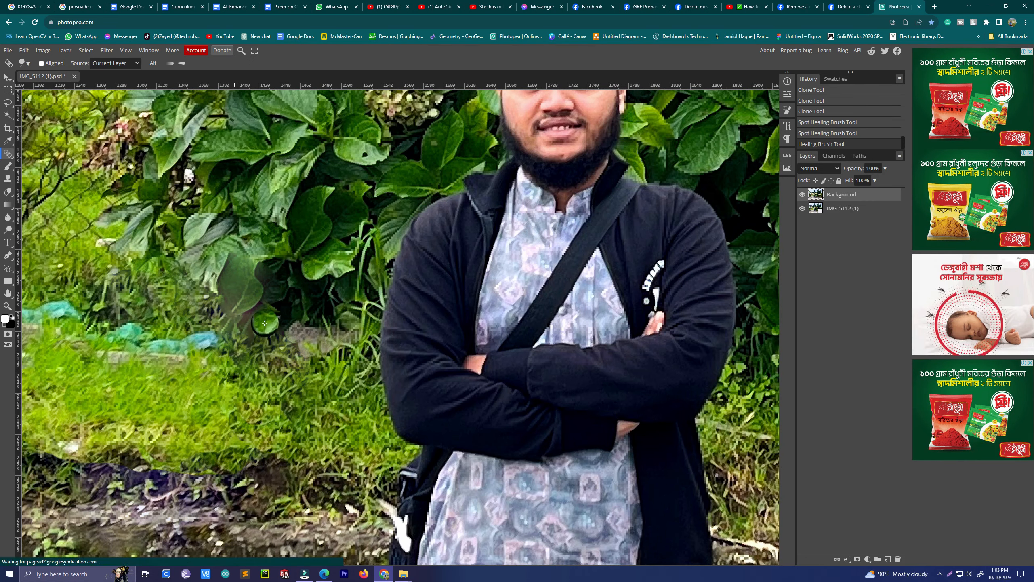
mouse_move(270, 330)
left_mouse_down()
mouse_move(241, 322)
mouse_move(258, 313)
mouse_move(261, 328)
left_mouse_up()
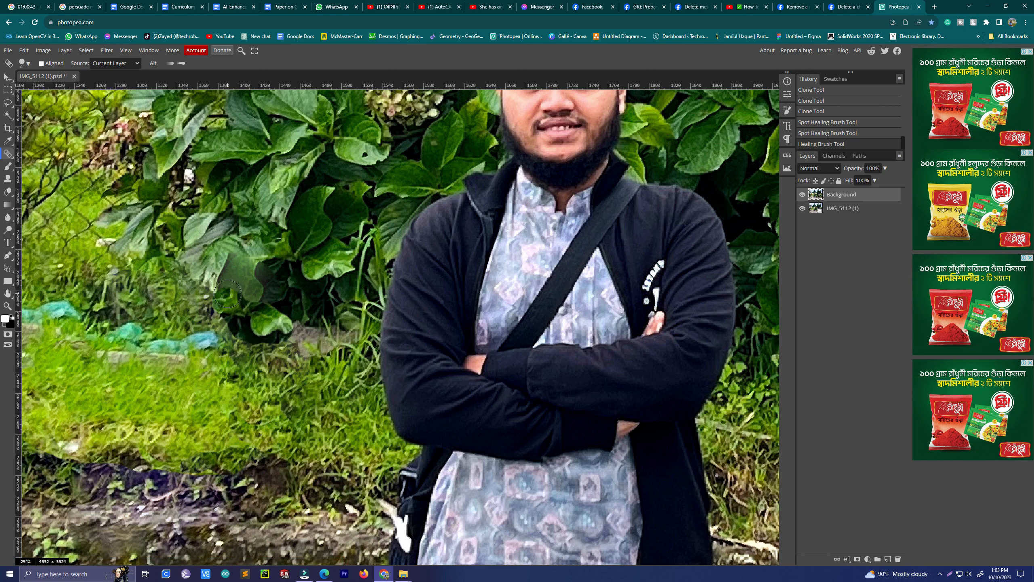
left_click_drag(227, 294, 261, 305)
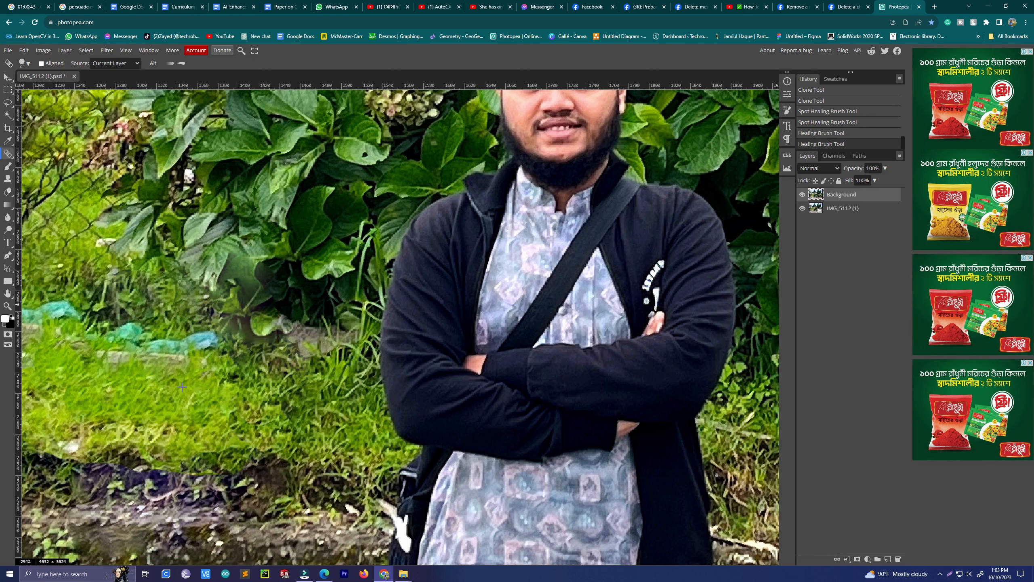
mouse_move(240, 341)
left_mouse_down()
mouse_move(232, 332)
mouse_move(240, 351)
mouse_move(228, 331)
left_mouse_up()
Step: Toggle the Background layer's visibility repeatedly to compare the retouched photo with the original
scroll(332, 395, "down", 10)
left_click(7, 78)
left_click(803, 195)
left_click(803, 195)
left_click(803, 195)
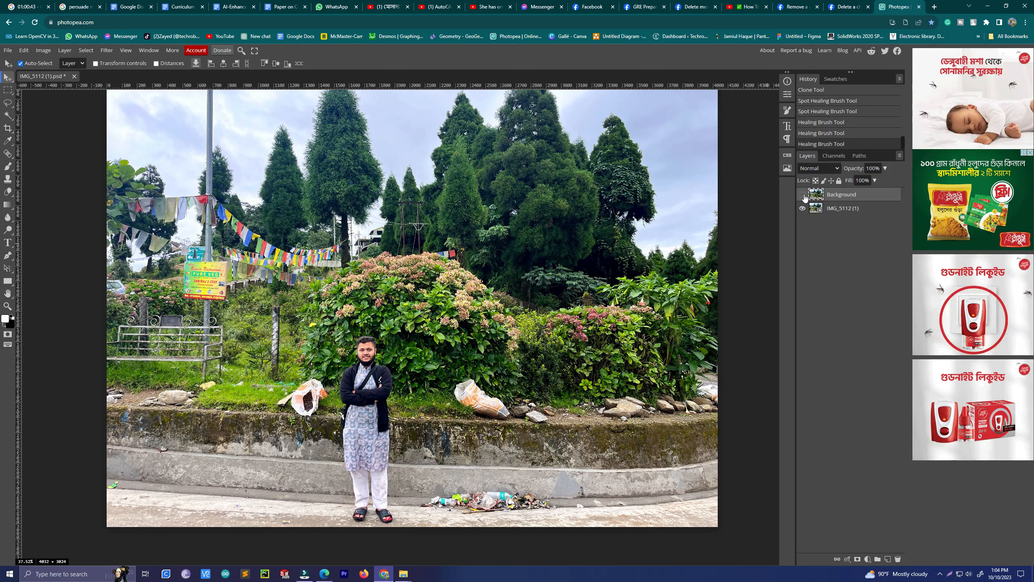
left_click(803, 195)
left_click(803, 195)
left_click(803, 195)
left_click(803, 195)
left_click(803, 195)
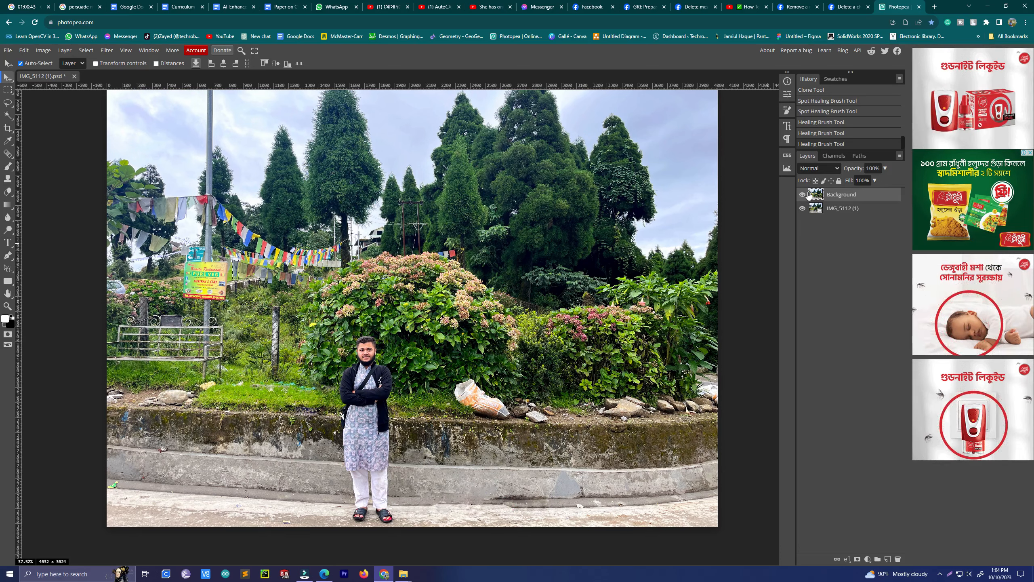
Step: Outline the remaining cement sack beside the rocks with the Magic Replace lasso and adjust the selection's position around it
scroll(523, 397, "up", 6)
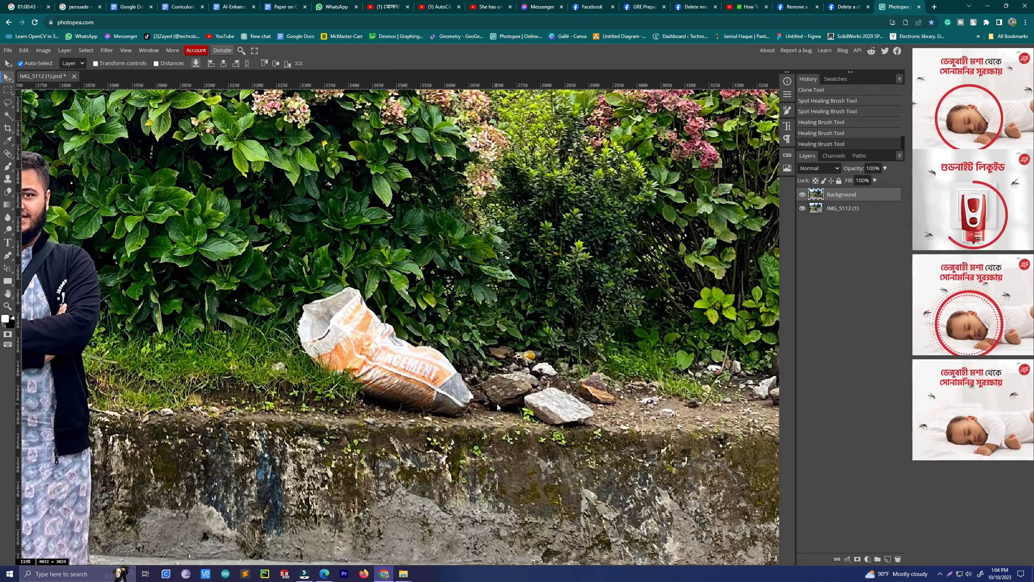
left_click(8, 154)
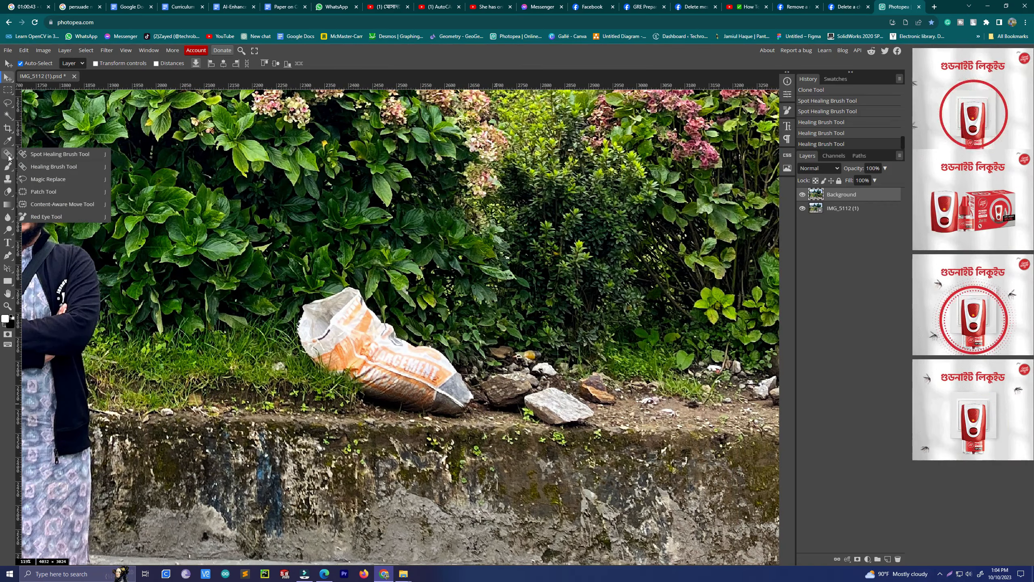
left_click(40, 179)
mouse_move(297, 314)
left_mouse_down()
mouse_move(303, 299)
mouse_move(347, 289)
left_mouse_up()
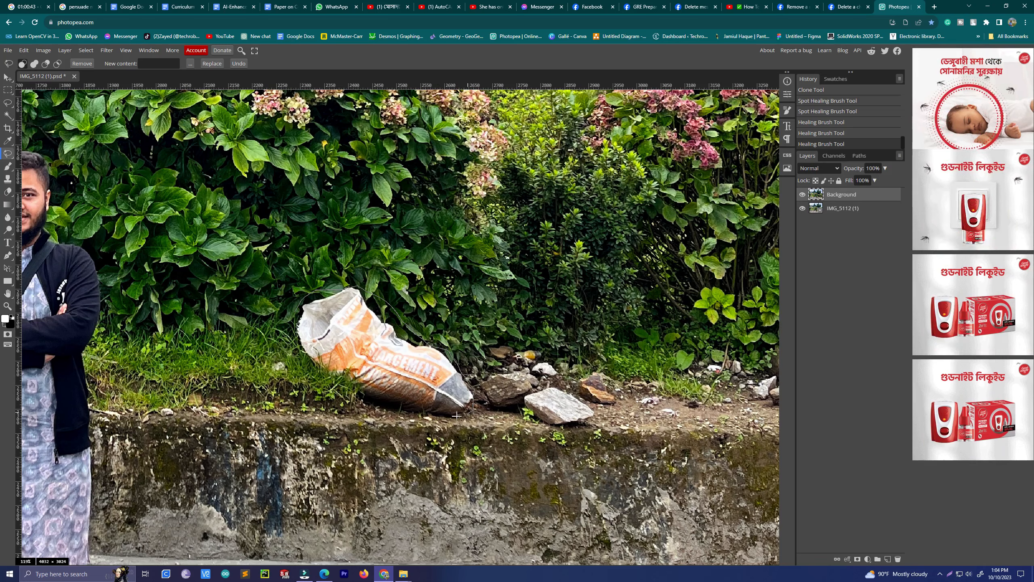
left_click_drag(293, 311, 295, 313)
scroll(381, 332, "down", 5)
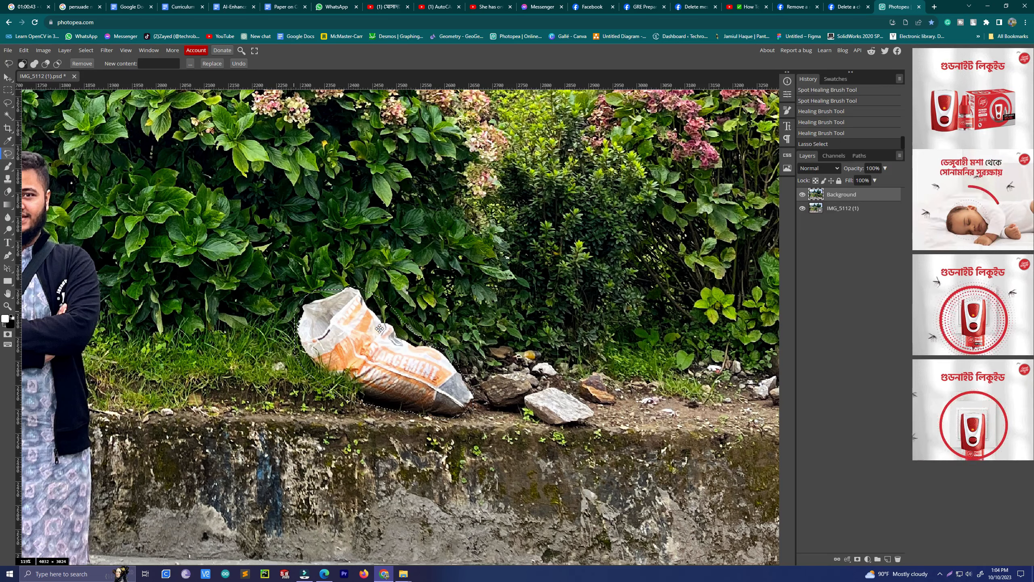
scroll(380, 332, "up", 2)
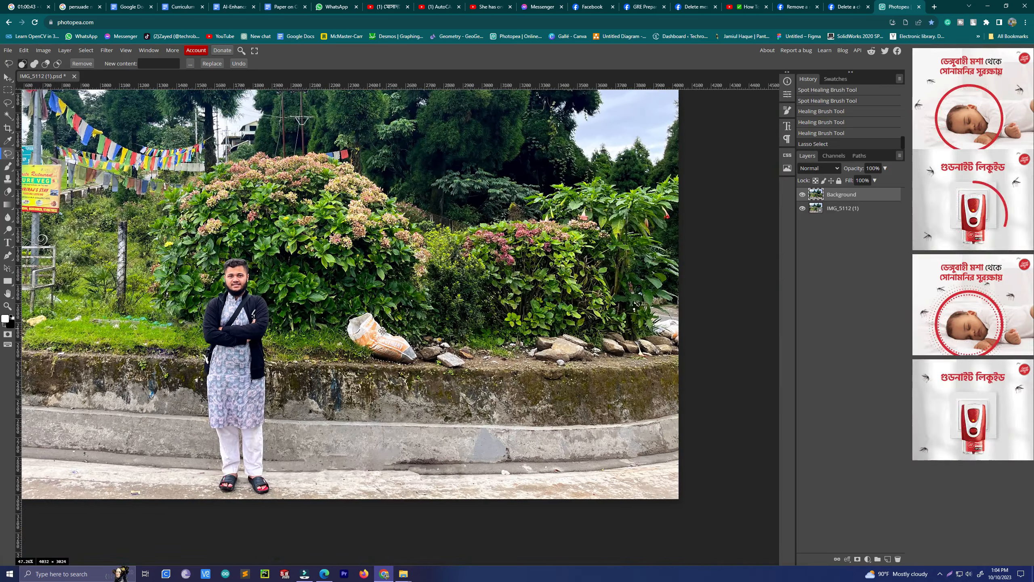
mouse_move(383, 346)
left_mouse_down()
mouse_move(461, 358)
mouse_move(451, 349)
left_mouse_up()
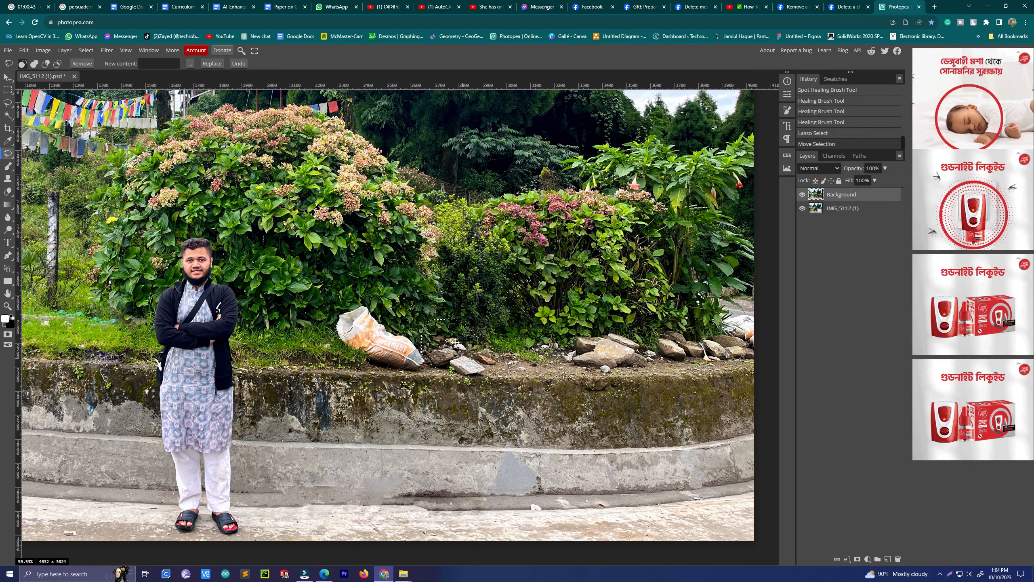
mouse_move(445, 357)
left_mouse_down()
mouse_move(393, 351)
mouse_move(466, 364)
left_mouse_up()
left_click_drag(370, 340, 378, 346)
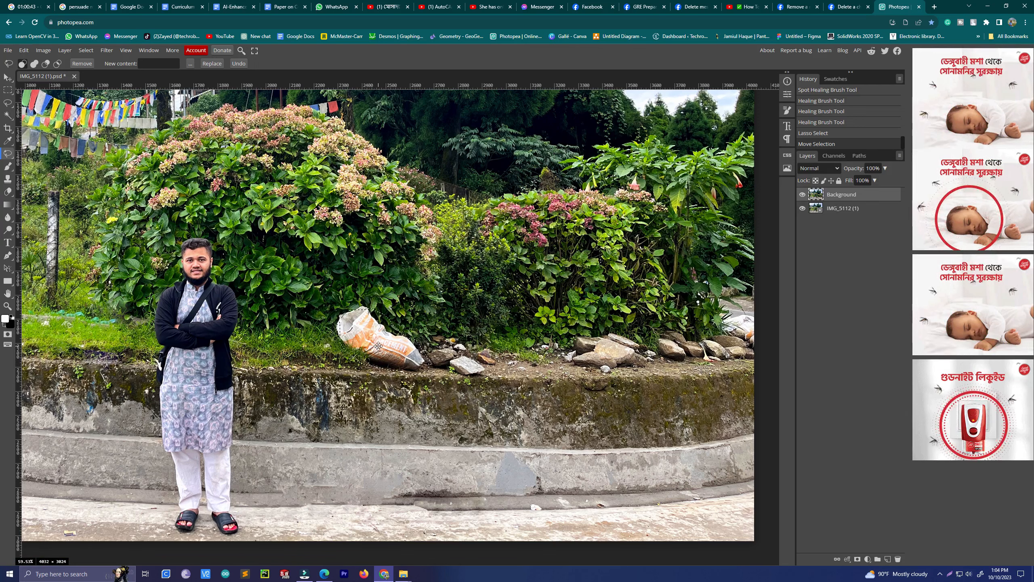
left_click(213, 64)
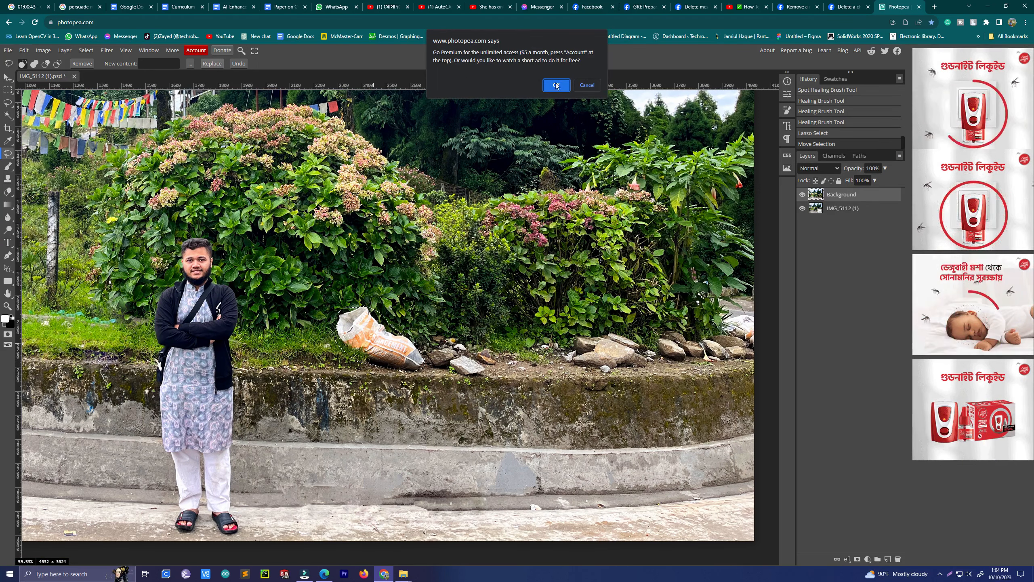
left_click(586, 85)
left_click(151, 62)
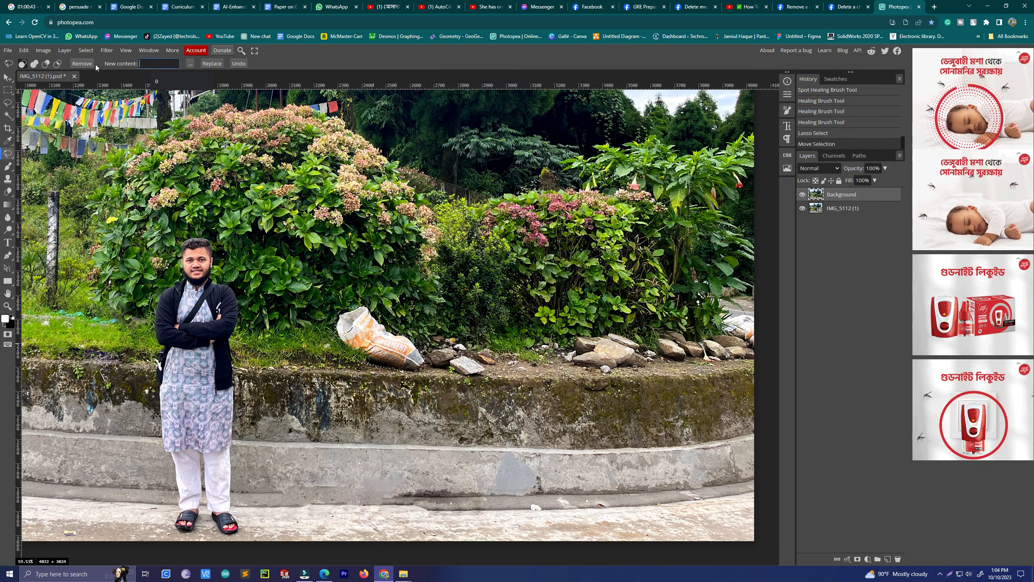
left_click(88, 63)
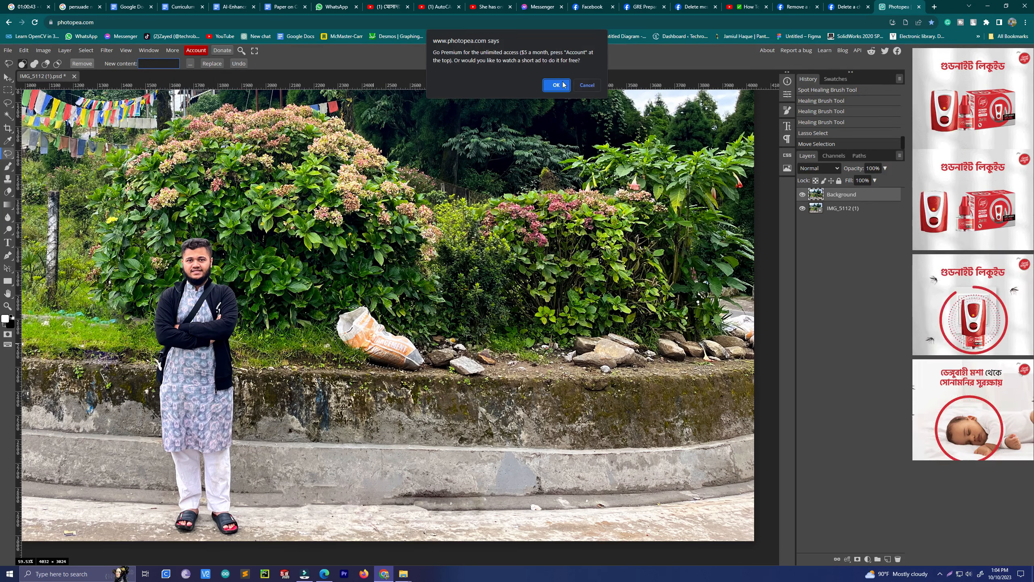
left_click(588, 85)
Step: Cover the selected cement sack with the neighbouring rocks and soil using the Patch Tool in Source mode, and deselect
right_click(9, 153)
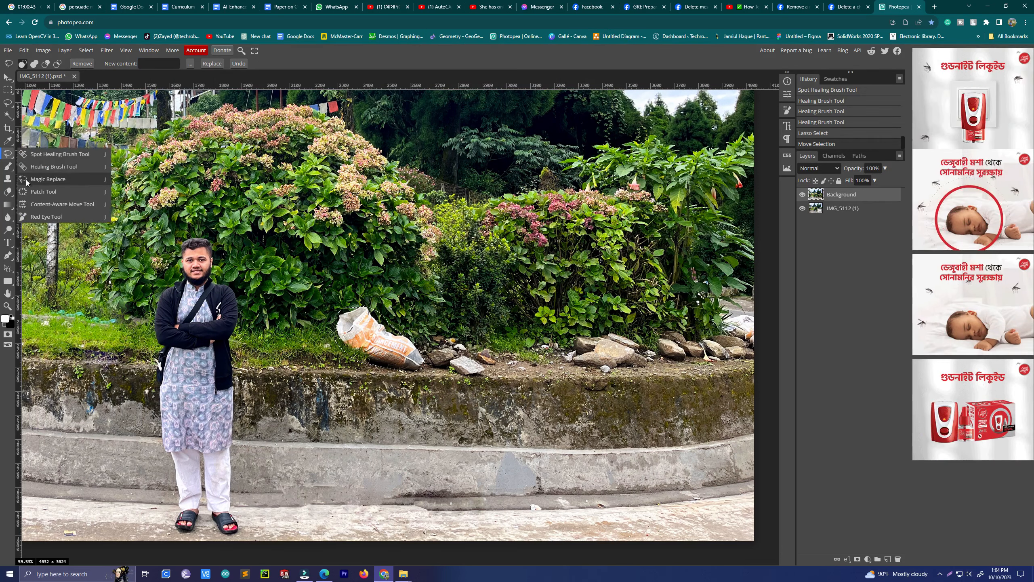
left_click(52, 189)
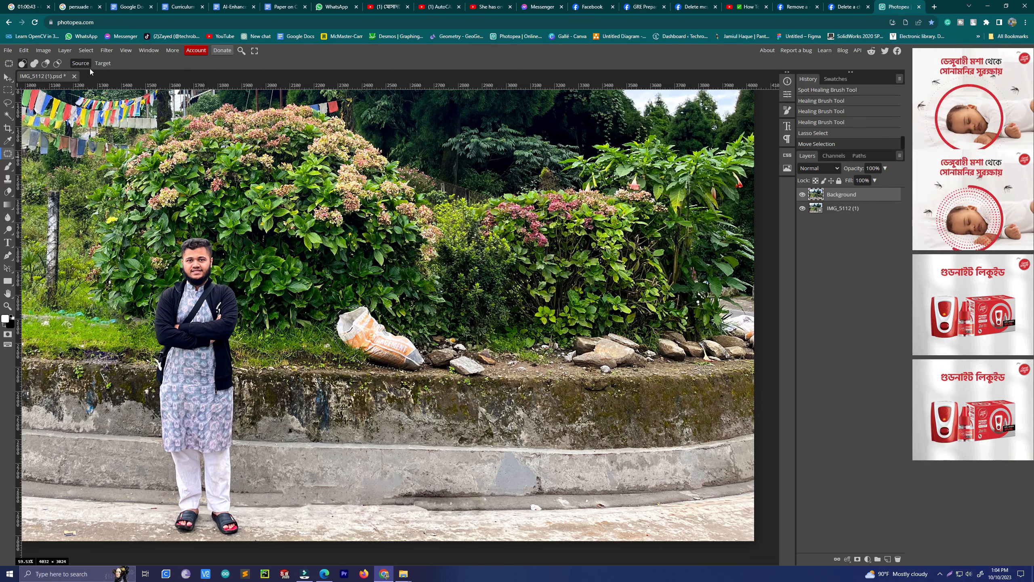
mouse_move(379, 333)
left_mouse_down()
mouse_move(477, 357)
mouse_move(476, 346)
mouse_move(448, 356)
mouse_move(470, 354)
mouse_move(460, 348)
left_mouse_up()
key("ctrl+d")
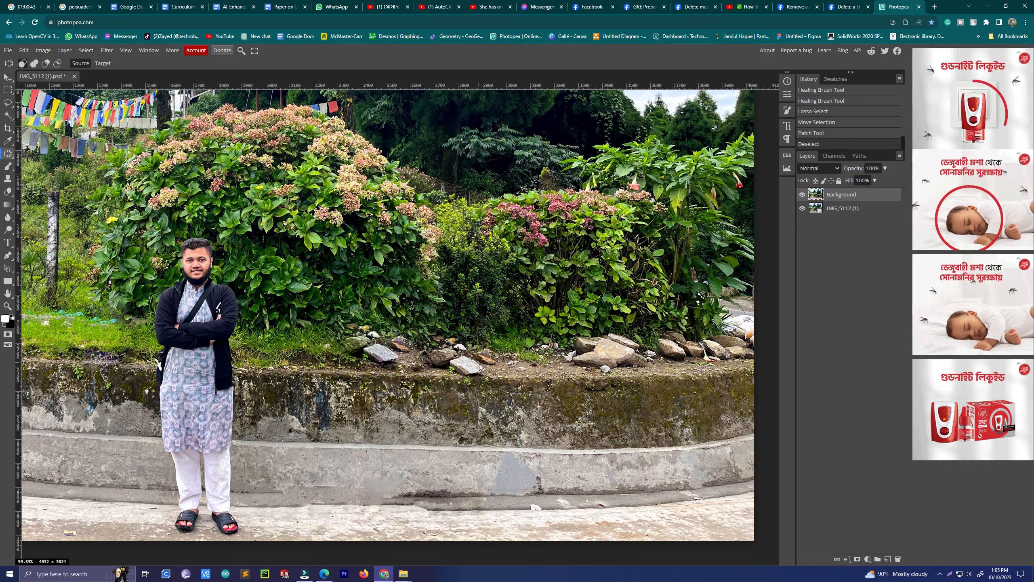
Step: Try healing the bare soil between the two groups of rocks with the Spot Healing Brush, and undo the stroke
scroll(366, 330, "up", 5)
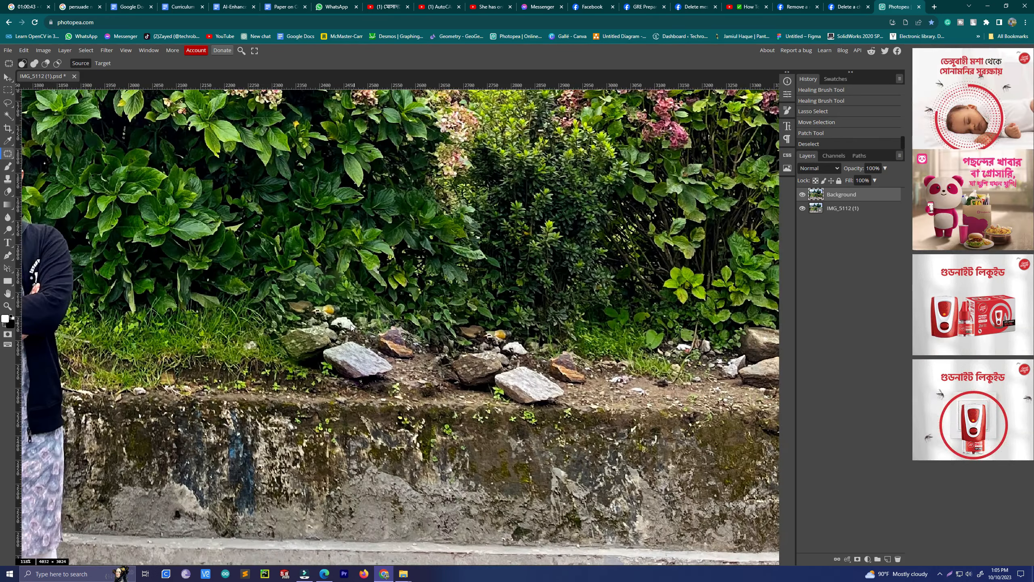
key("j")
mouse_move(391, 346)
left_mouse_down()
mouse_move(437, 387)
mouse_move(457, 374)
left_mouse_up()
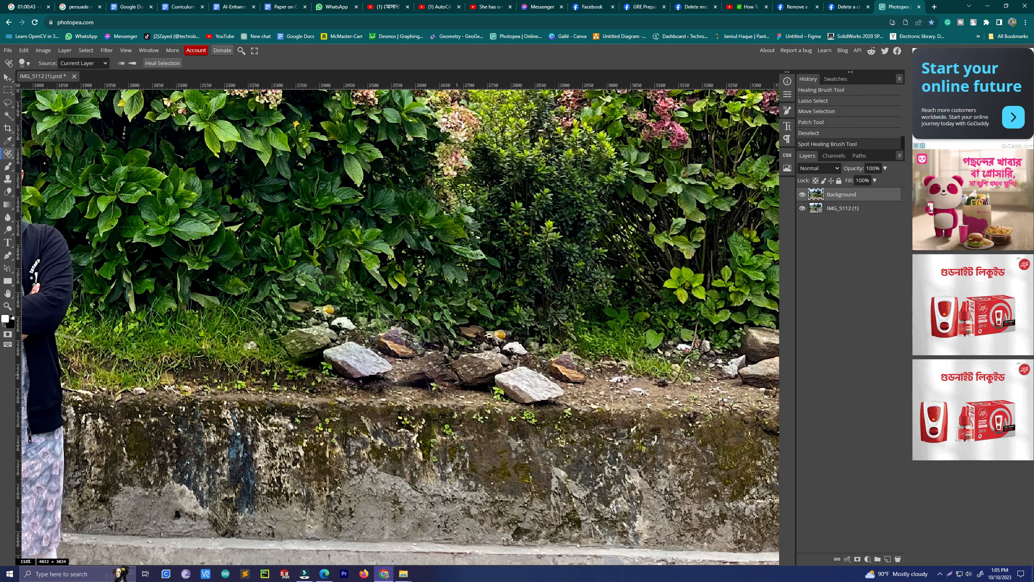
key("ctrl+z")
Step: Paint over the duplicated green and grey rocks at the sack's former place with the Healing Brush Tool
scroll(434, 353, "up", 1)
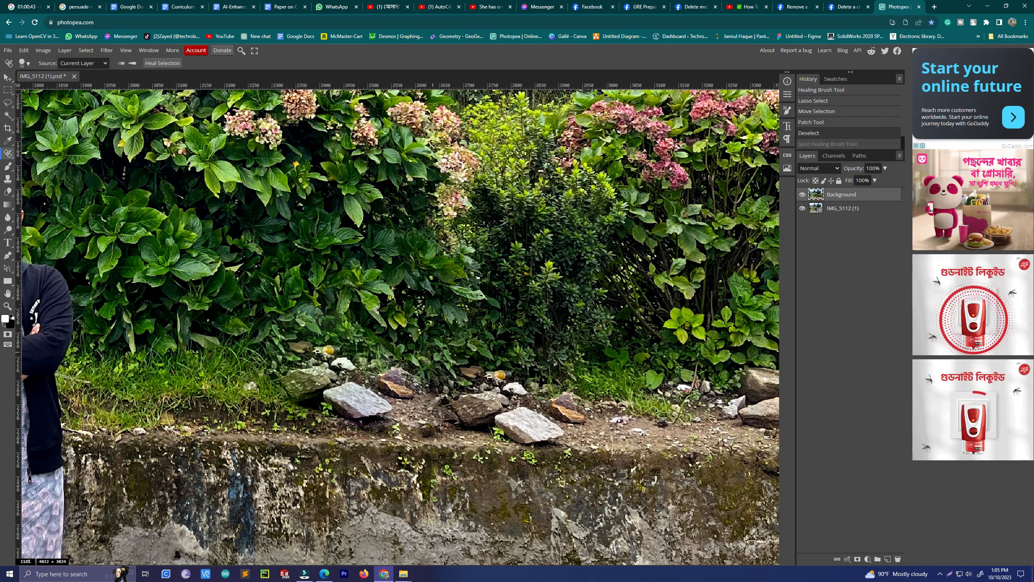
right_click(8, 153)
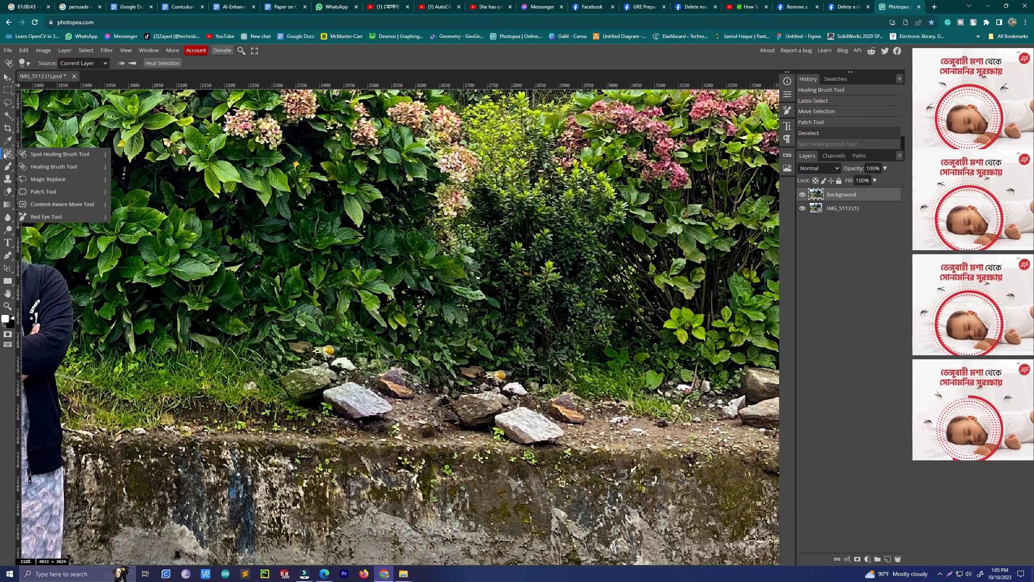
left_click(49, 166)
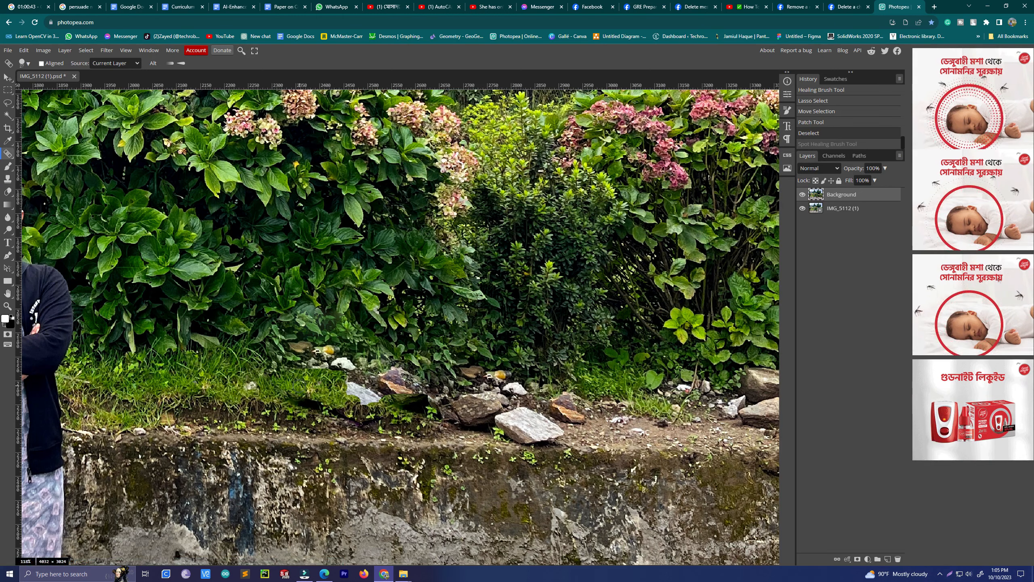
scroll(474, 375, "up", 5)
left_click_drag(419, 439, 354, 422)
left_click_drag(308, 373, 341, 361)
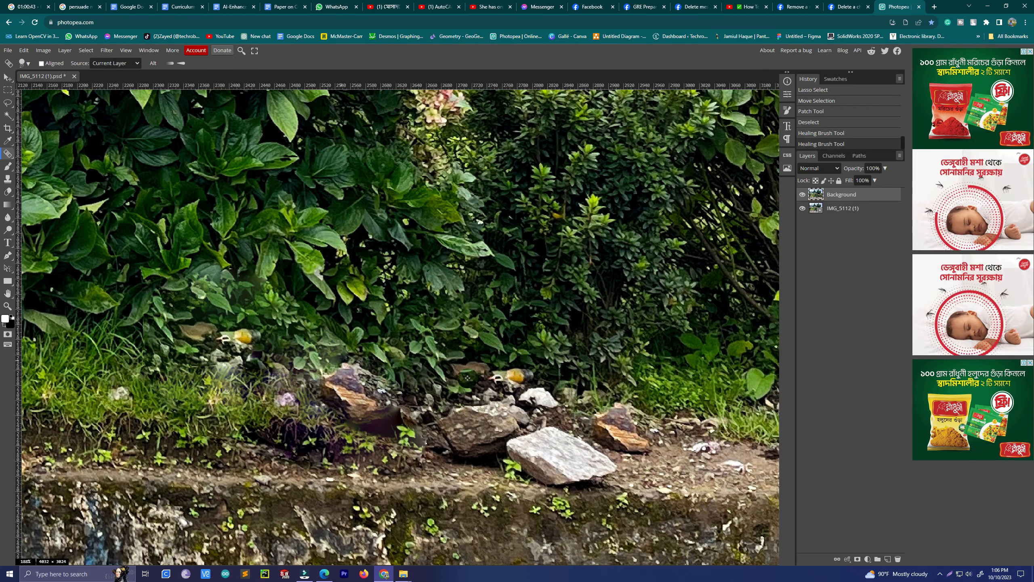
scroll(467, 378, "down", 10)
scroll(453, 376, "right", 2)
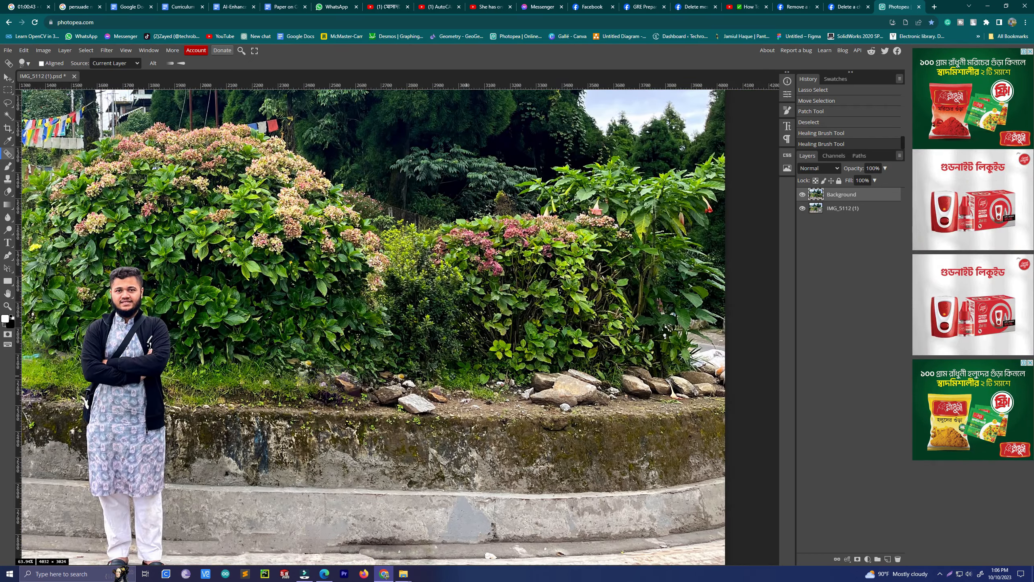